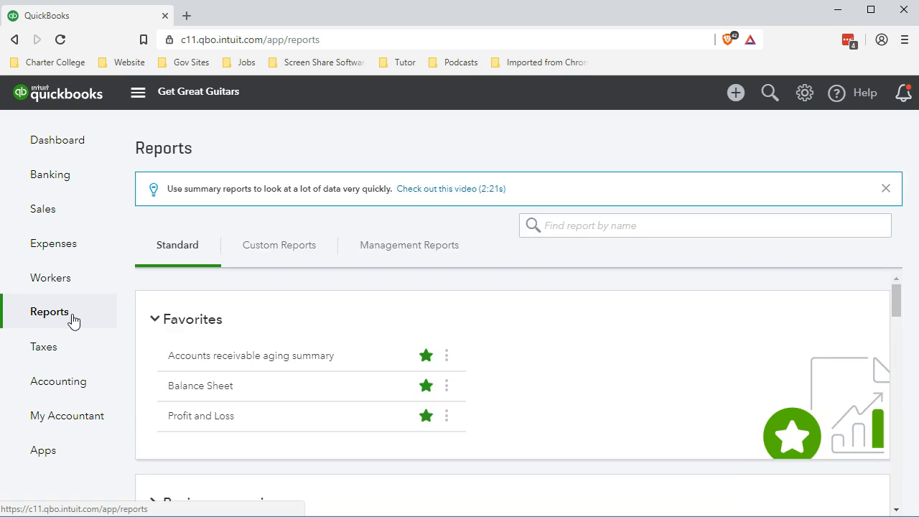
# - Open the Balance Sheet report from the favorite reports
pyautogui.click(191, 388)
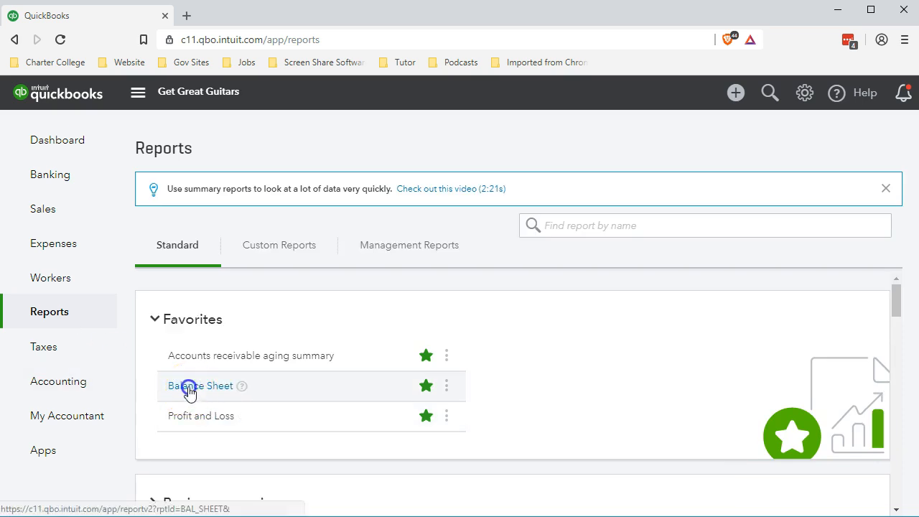
pyautogui.scroll(-10, 191, 397)
pyautogui.scroll(10, 190, 397)
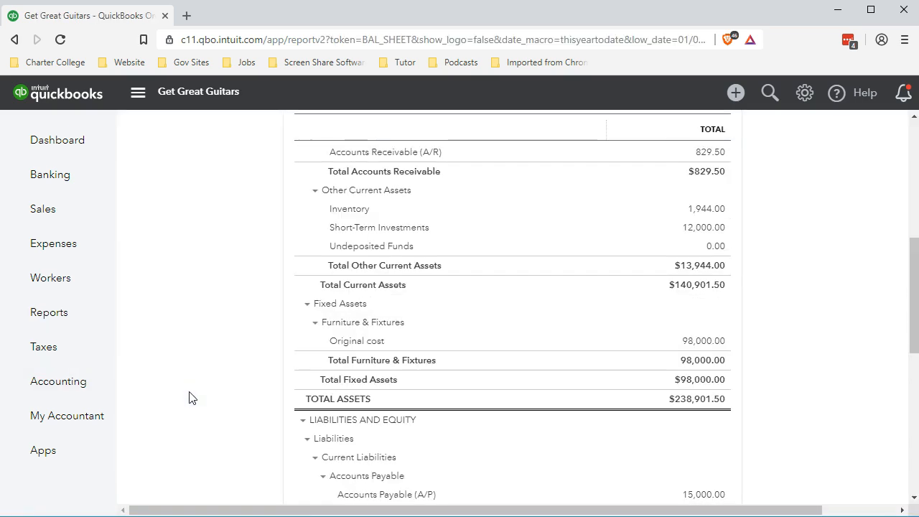
# - Set the report period from 01/01/2019 to 02/28/2019 and run the report
pyautogui.click(361, 206)
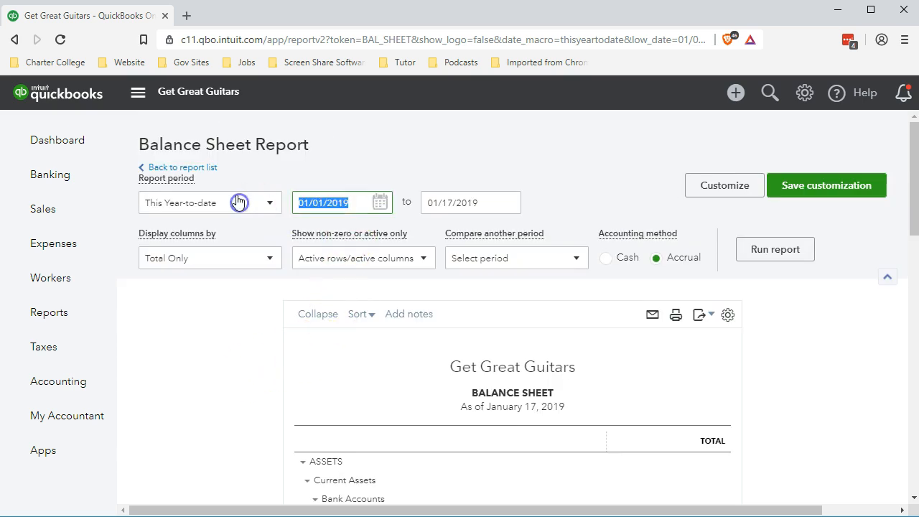
pyautogui.write('010119')
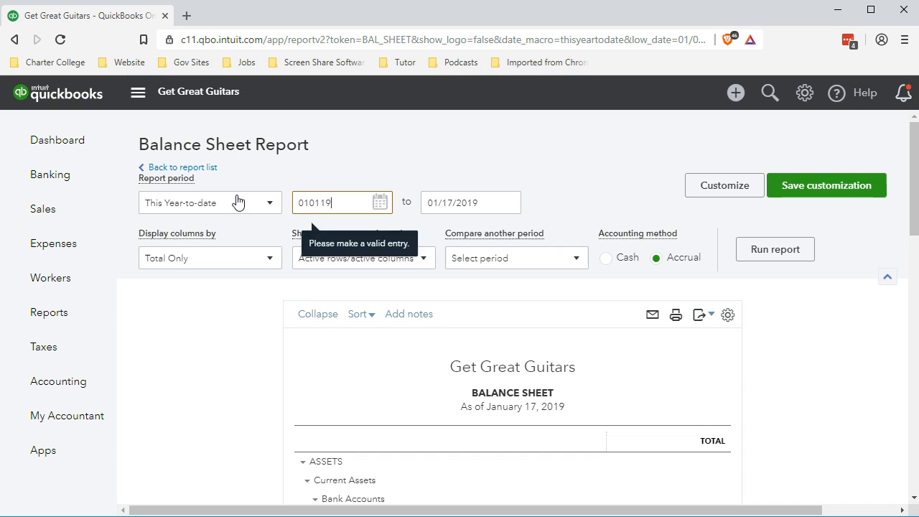
pyautogui.press('Tab')
pyautogui.write('022819')
pyautogui.press('Tab')
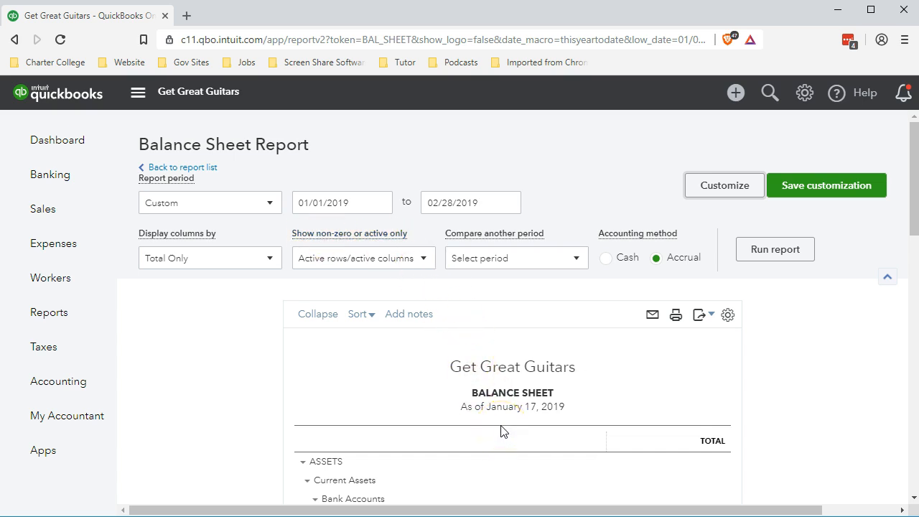
pyautogui.click(744, 258)
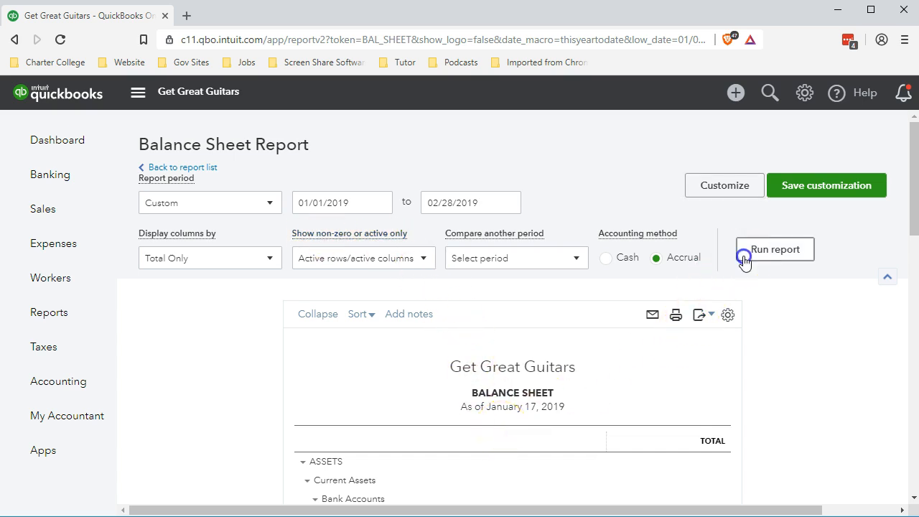
# - Scroll through the balance sheet to review the assets, liabilities and equity sections
pyautogui.scroll(1, 805, 381)
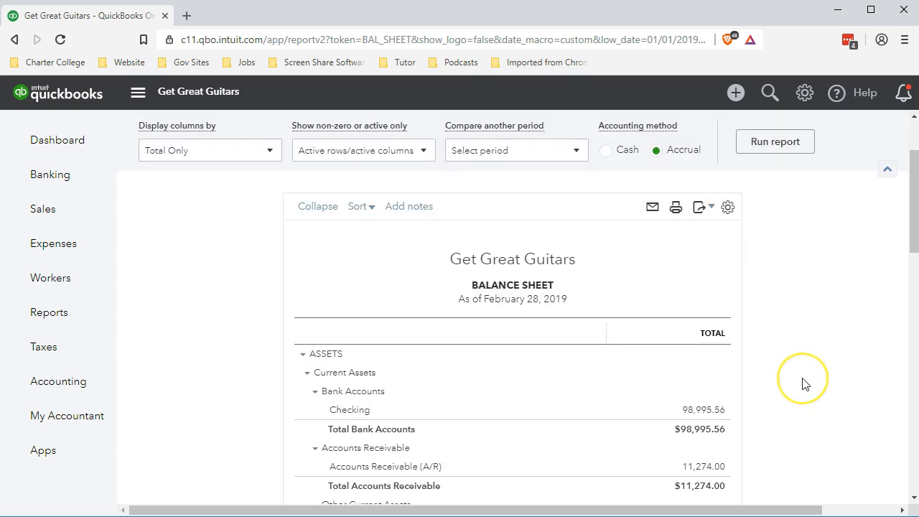
pyautogui.scroll(-1, 804, 383)
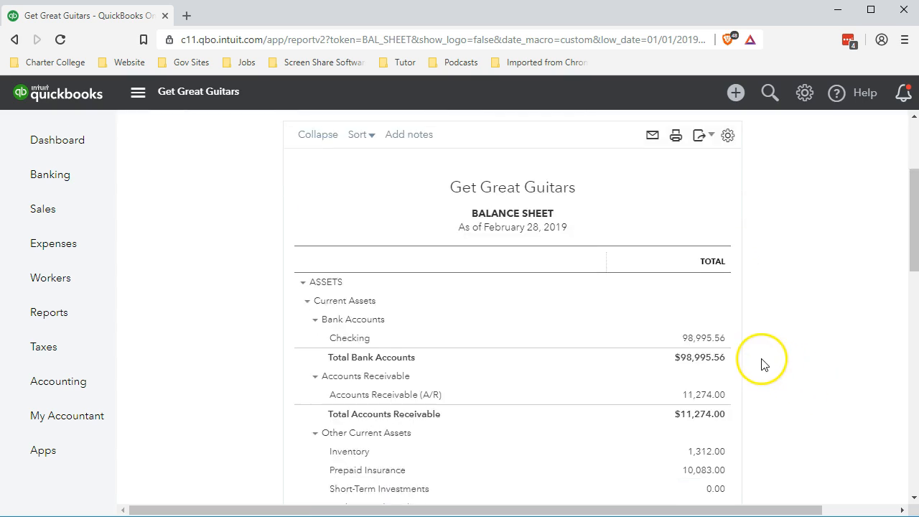
pyautogui.scroll(-1, 764, 365)
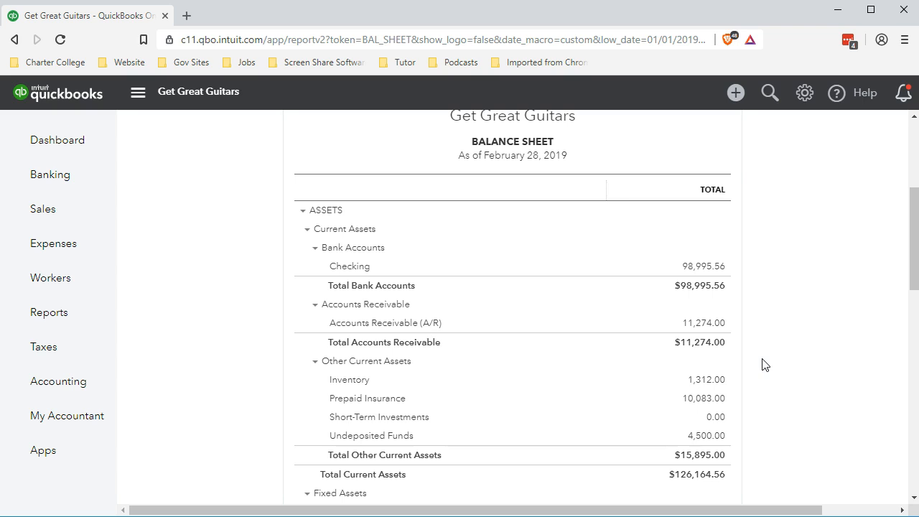
pyautogui.scroll(-1, 764, 365)
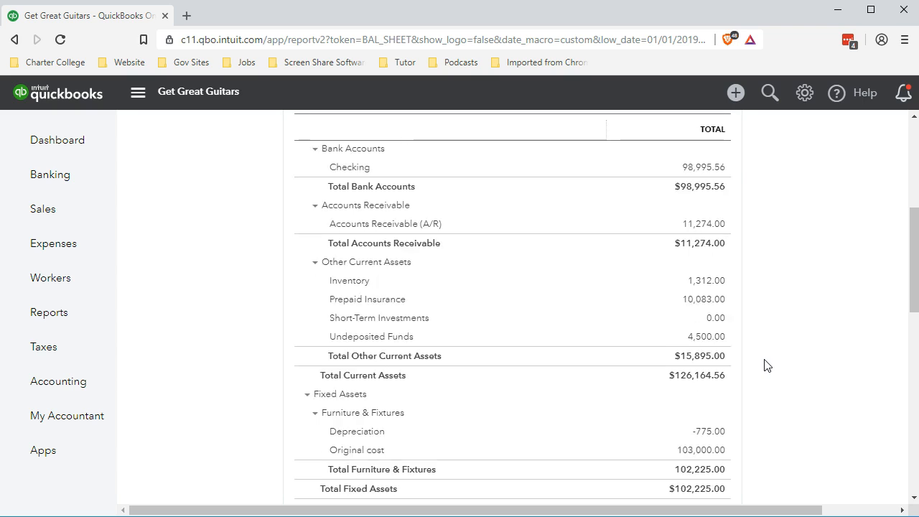
pyautogui.scroll(-1, 764, 365)
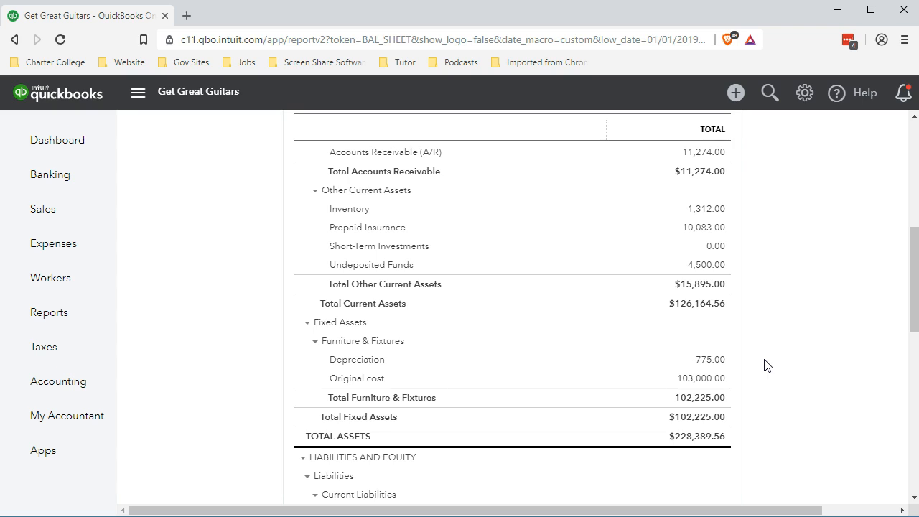
pyautogui.scroll(-1, 767, 365)
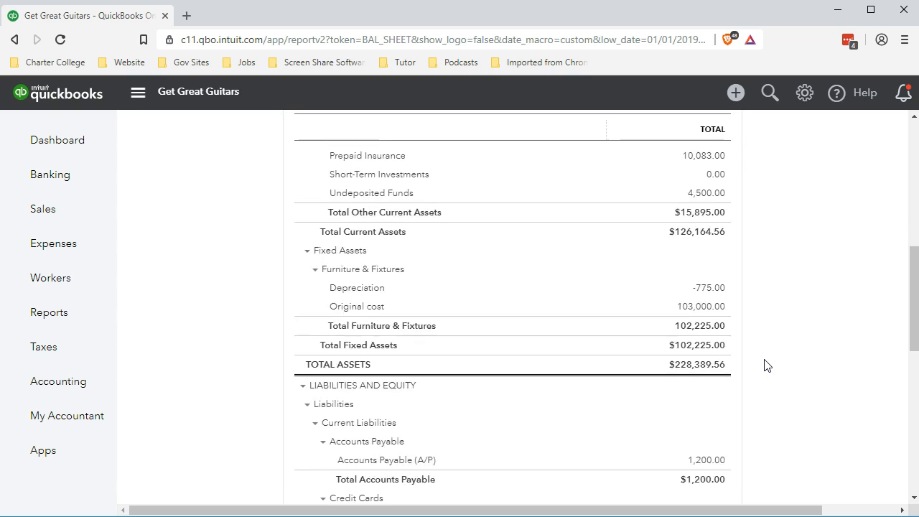
pyautogui.scroll(-1, 767, 365)
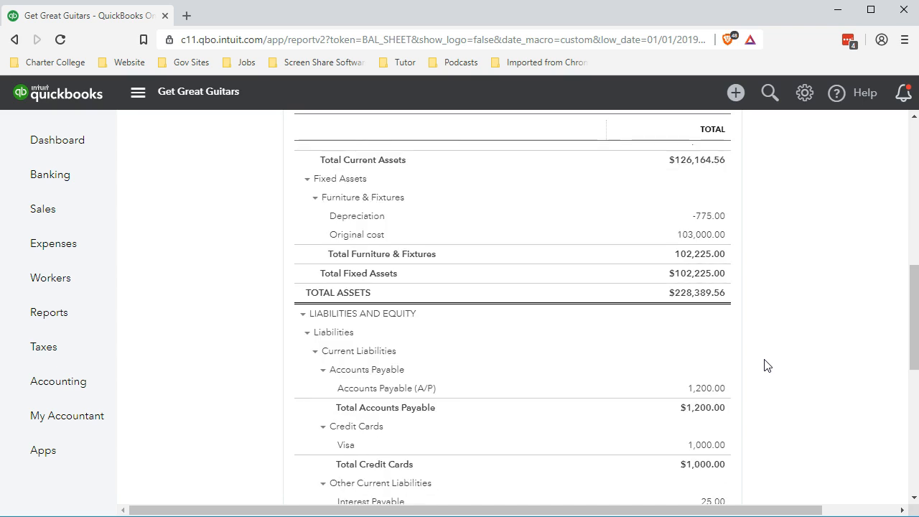
pyautogui.scroll(-1, 767, 365)
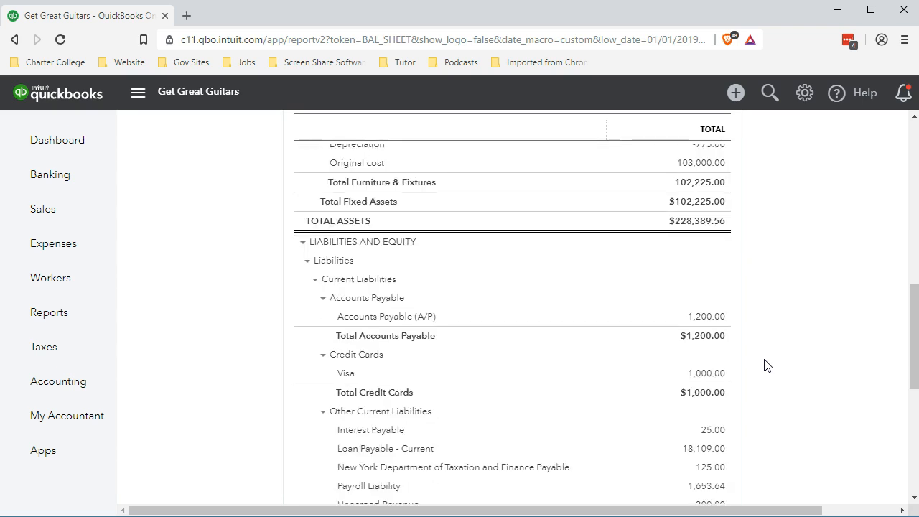
pyautogui.scroll(-1, 767, 365)
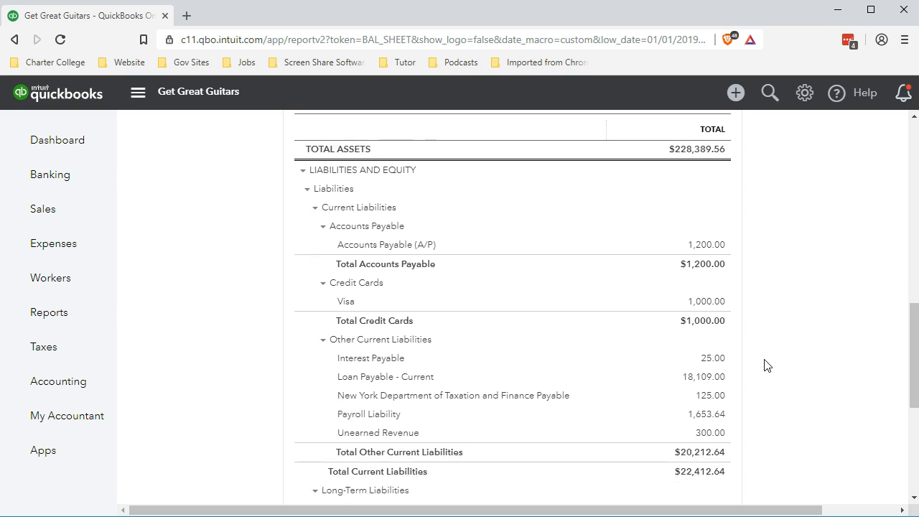
pyautogui.scroll(-1, 767, 364)
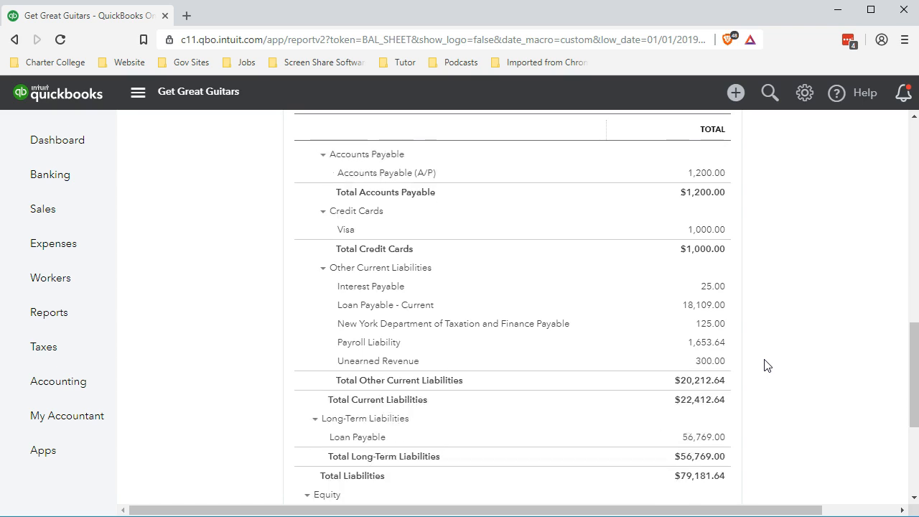
pyautogui.scroll(-2, 767, 365)
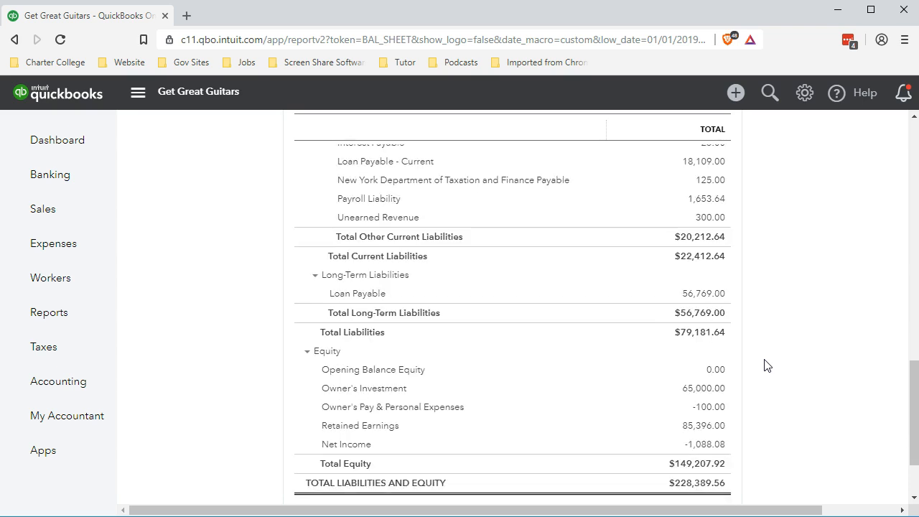
pyautogui.scroll(-1, 767, 365)
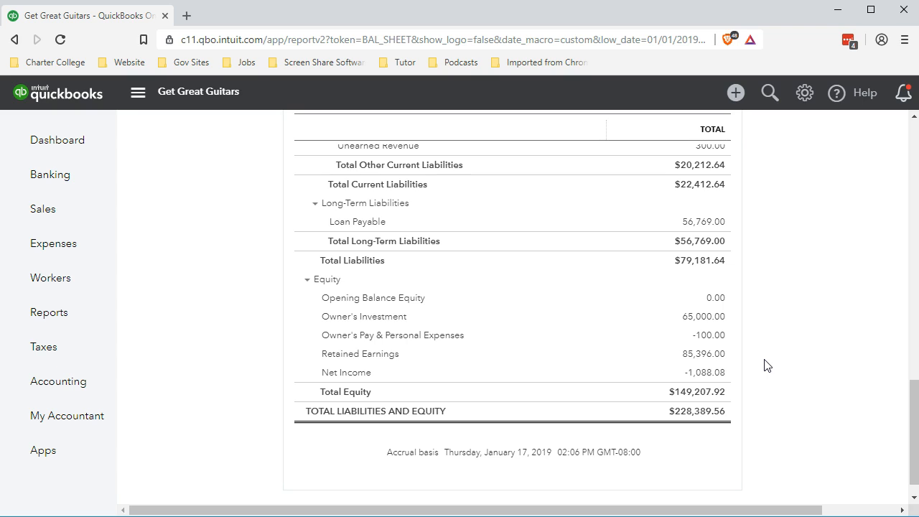
pyautogui.scroll(15, 766, 366)
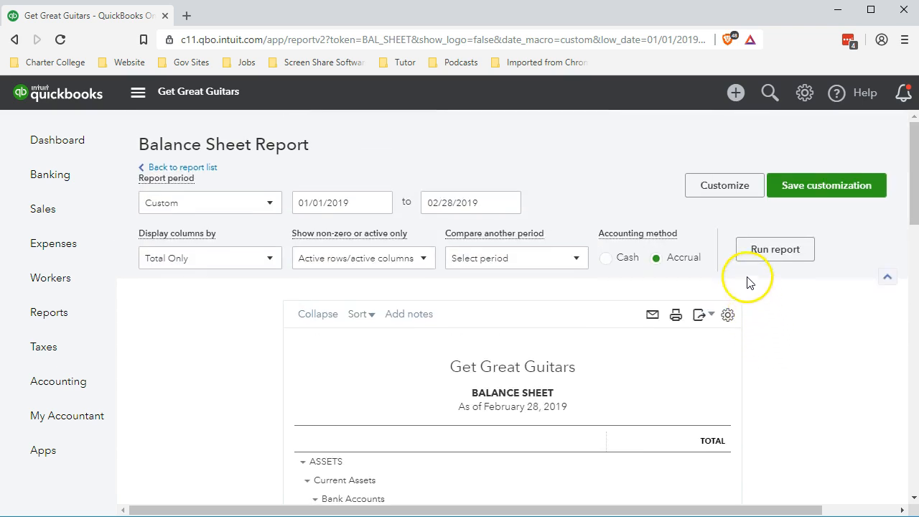
# - Open report customization, expand the header and footer settings, and clear the footer's prepared-date options
pyautogui.click(719, 193)
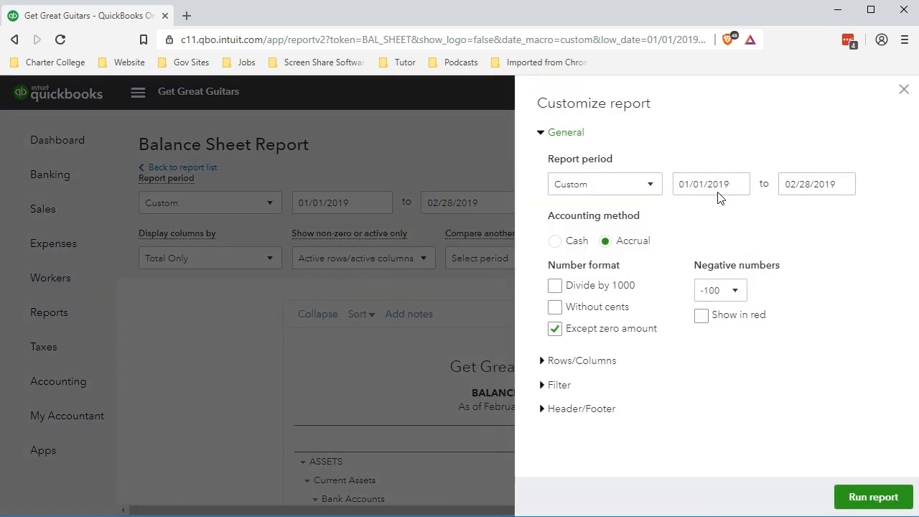
pyautogui.click(542, 408)
pyautogui.scroll(-2, 543, 413)
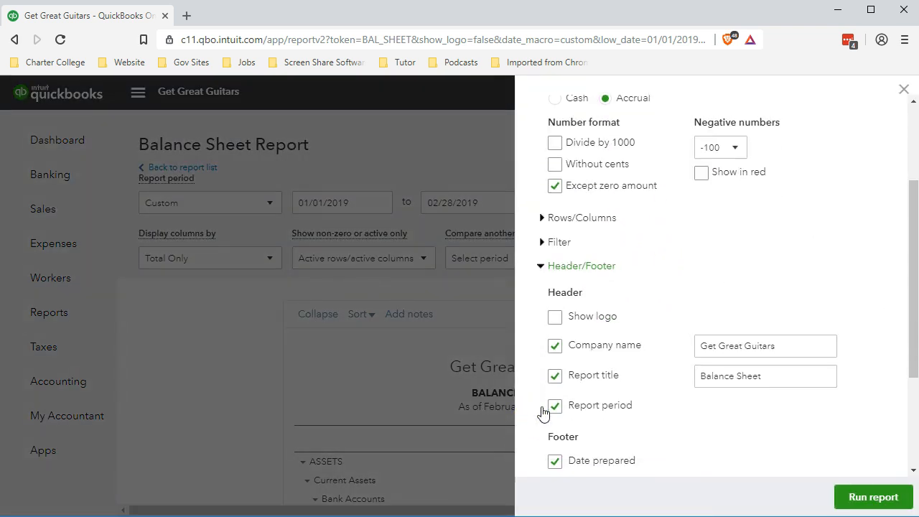
pyautogui.scroll(-2, 550, 368)
pyautogui.click(556, 317)
pyautogui.click(555, 346)
pyautogui.click(556, 374)
# - Format numbers without cents with negatives shown as (100) in red, and run the customized report
pyautogui.scroll(2, 564, 387)
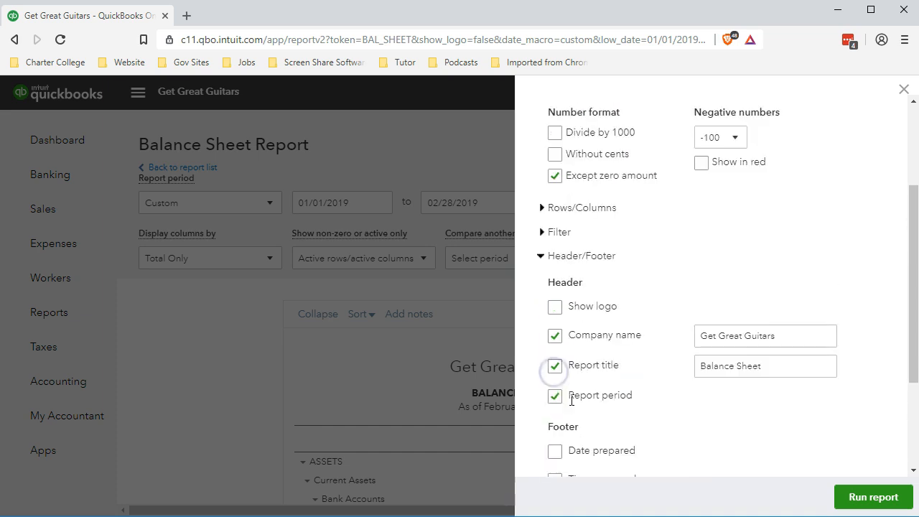
pyautogui.scroll(2, 572, 401)
pyautogui.click(555, 307)
pyautogui.click(733, 293)
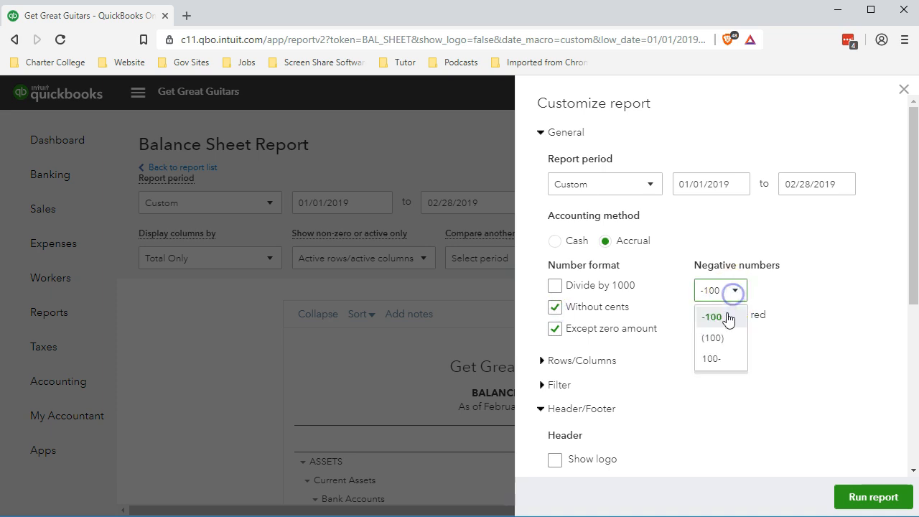
pyautogui.click(721, 337)
pyautogui.click(701, 316)
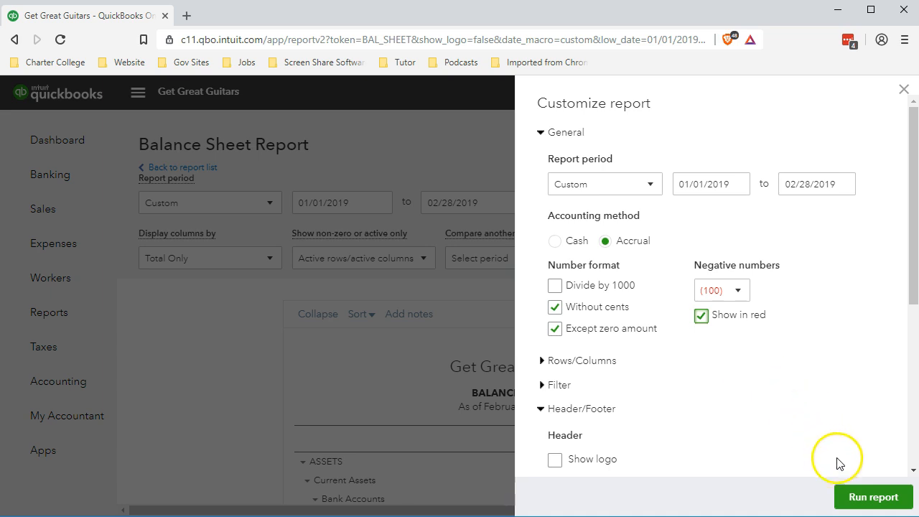
pyautogui.click(861, 503)
# - Scroll through the reformatted balance sheet to review the amounts
pyautogui.scroll(-2, 862, 507)
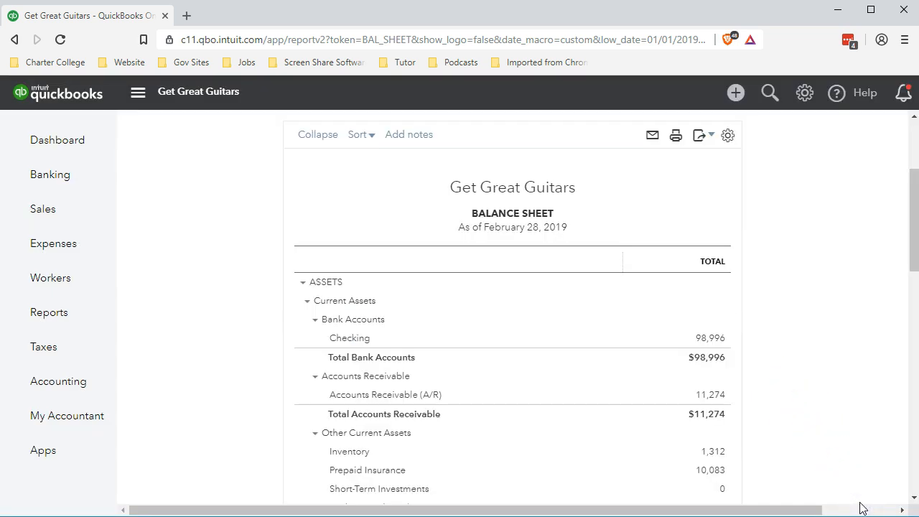
pyautogui.scroll(-4, 496, 363)
pyautogui.scroll(-1, 496, 362)
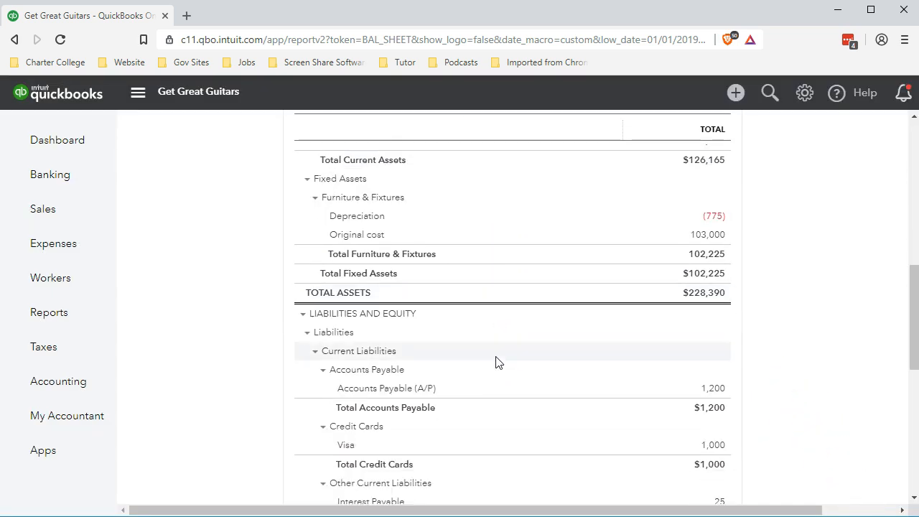
pyautogui.scroll(7, 682, 435)
pyautogui.scroll(-1, 682, 436)
pyautogui.scroll(-2, 682, 435)
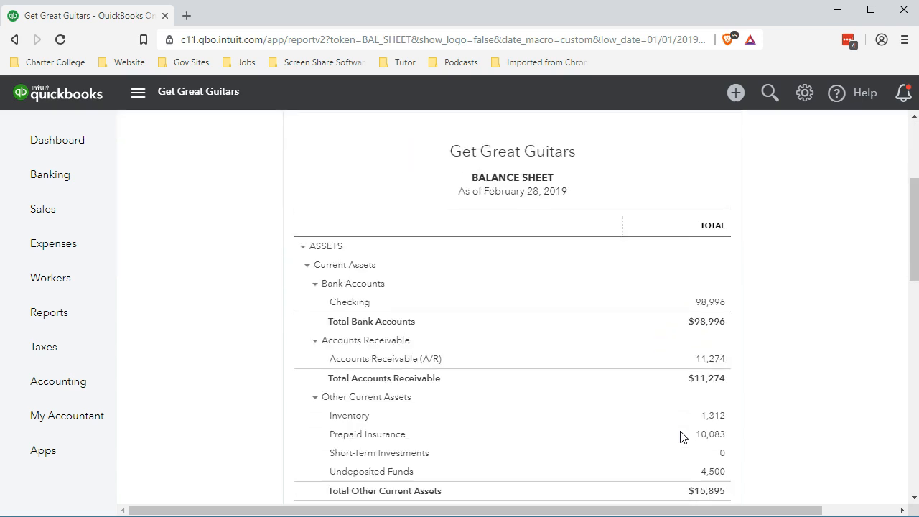
pyautogui.scroll(1, 686, 365)
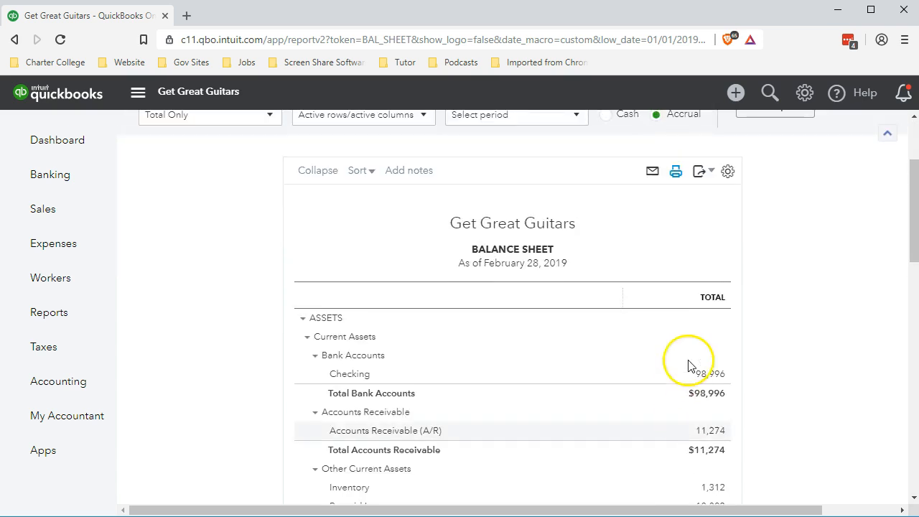
# - Export the report to Excel and browse to the GGG folder on the Desktop in the save dialog
pyautogui.click(711, 174)
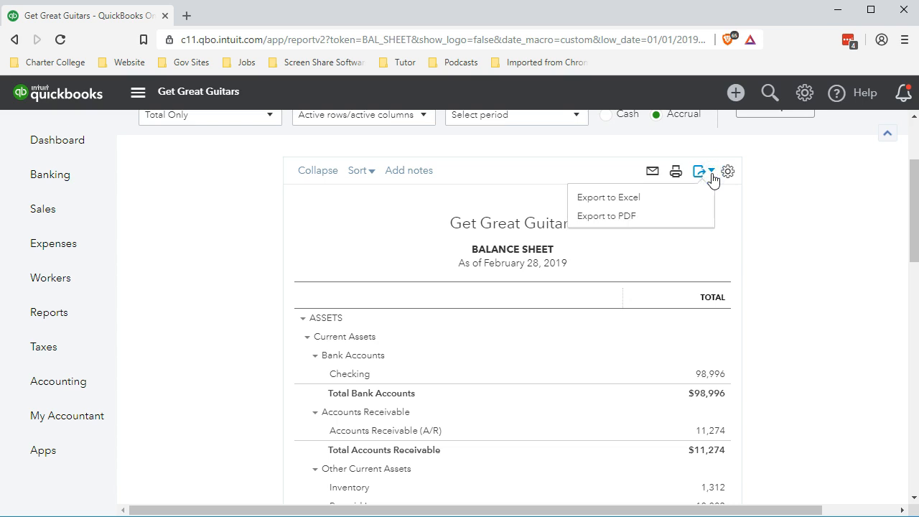
pyautogui.click(616, 199)
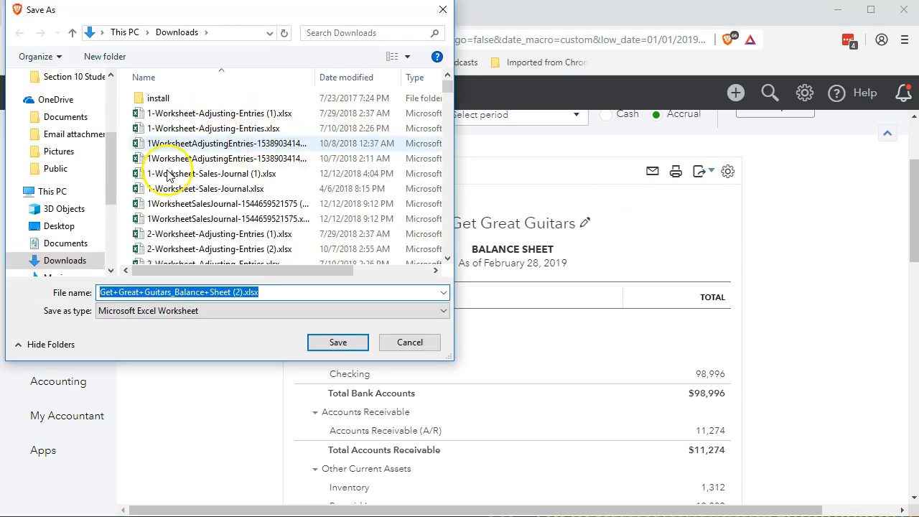
pyautogui.moveTo(111, 194); pyautogui.dragTo(99, 116)
pyautogui.click(71, 108)
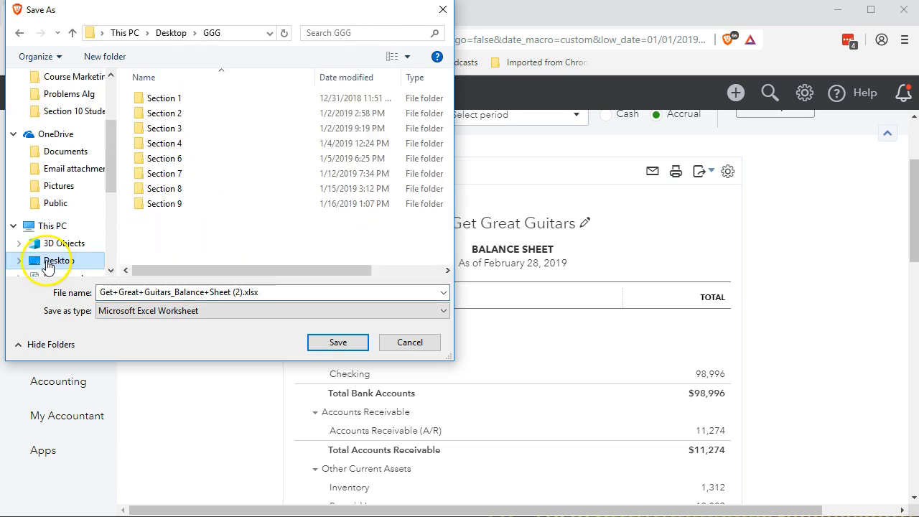
pyautogui.click(47, 263)
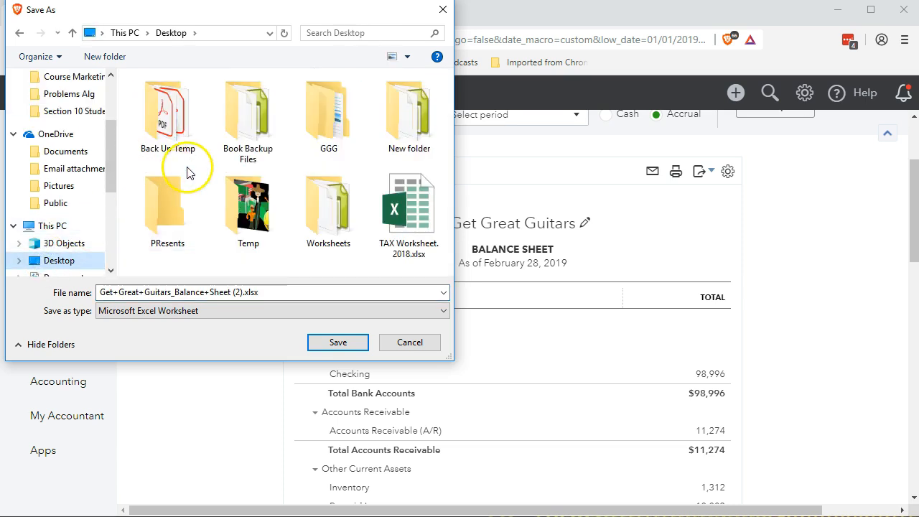
pyautogui.doubleClick(325, 112)
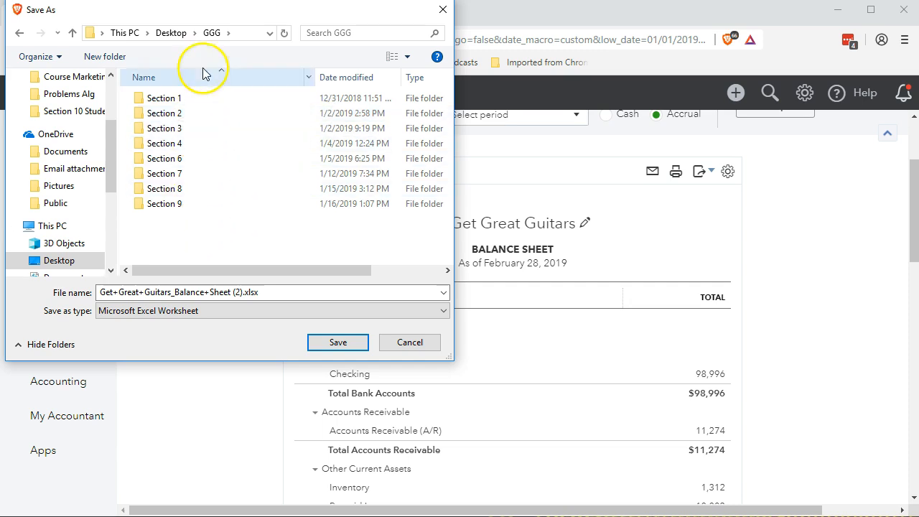
# - Create a new folder named Section 10 inside the GGG folder and open it in the save dialog
pyautogui.click(188, 227)
pyautogui.rightClick(188, 227)
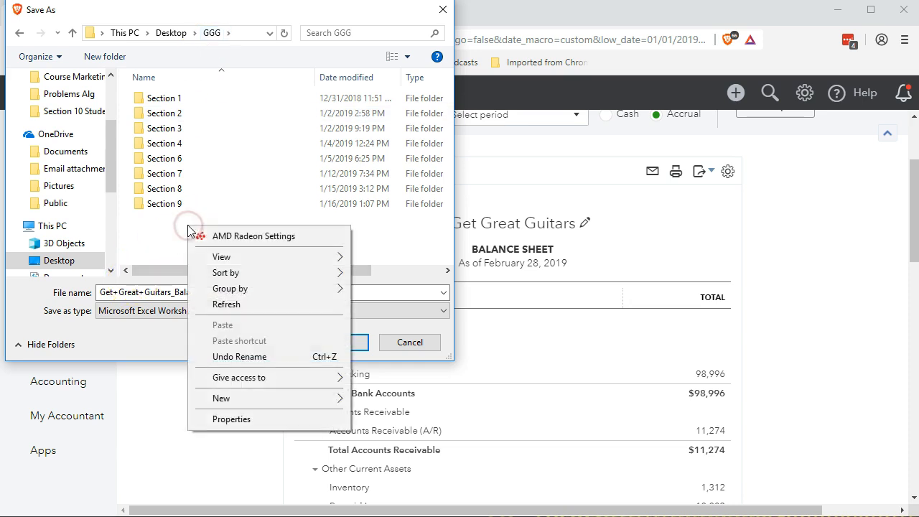
pyautogui.moveTo(294, 408)
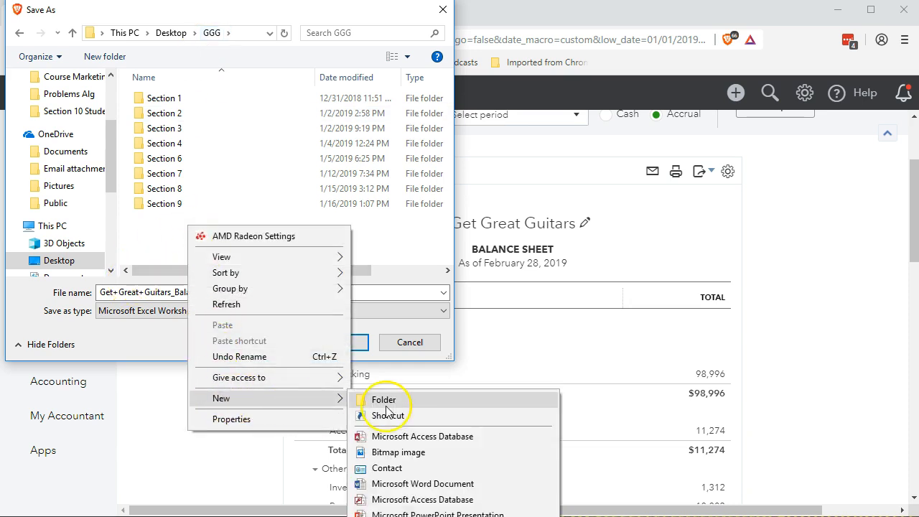
pyautogui.click(382, 401)
pyautogui.write('Section 10')
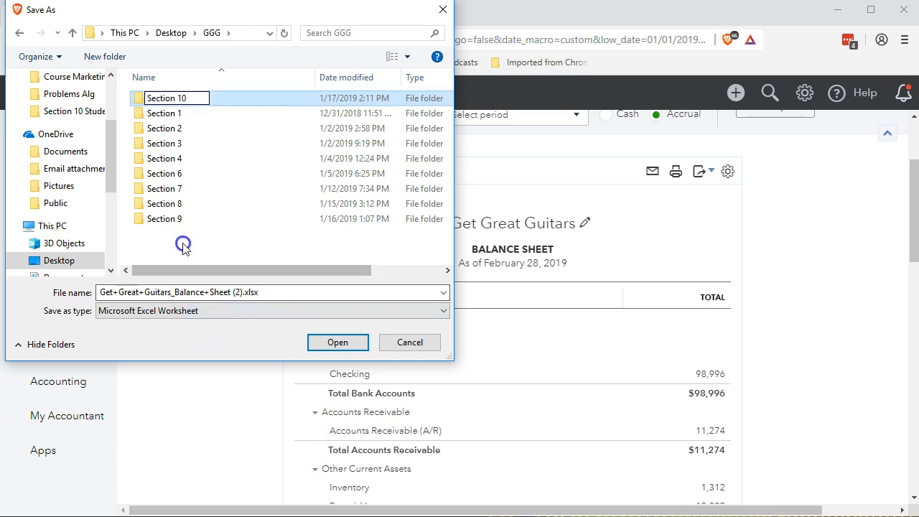
pyautogui.press('Return')
pyautogui.doubleClick(165, 98)
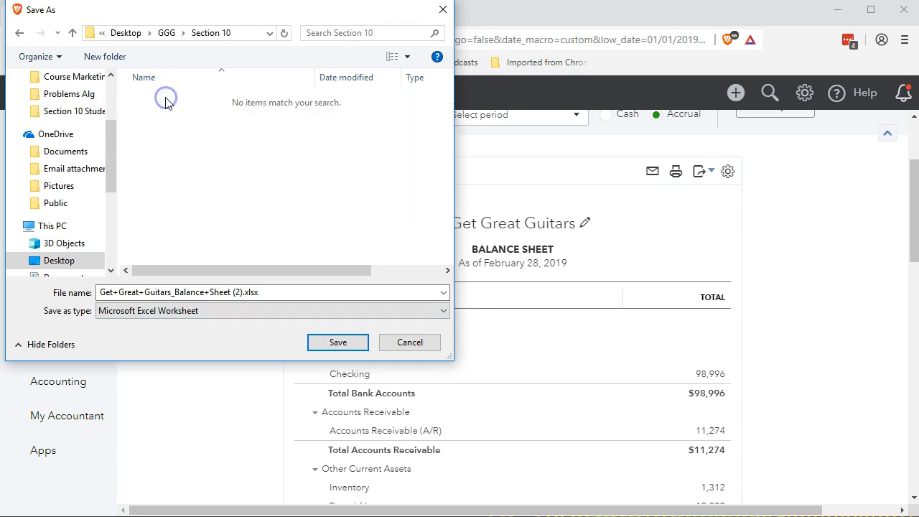
# - Save the exported report as Balance Sheet 02.28.19
pyautogui.click(273, 292)
pyautogui.moveTo(248, 6); pyautogui.dragTo(223, 72)
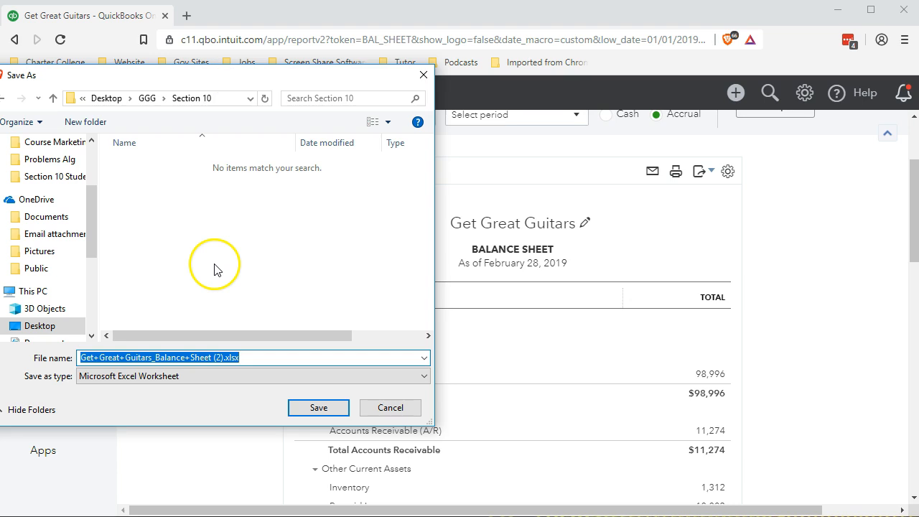
pyautogui.write('Balance Sheet 02.28.19')
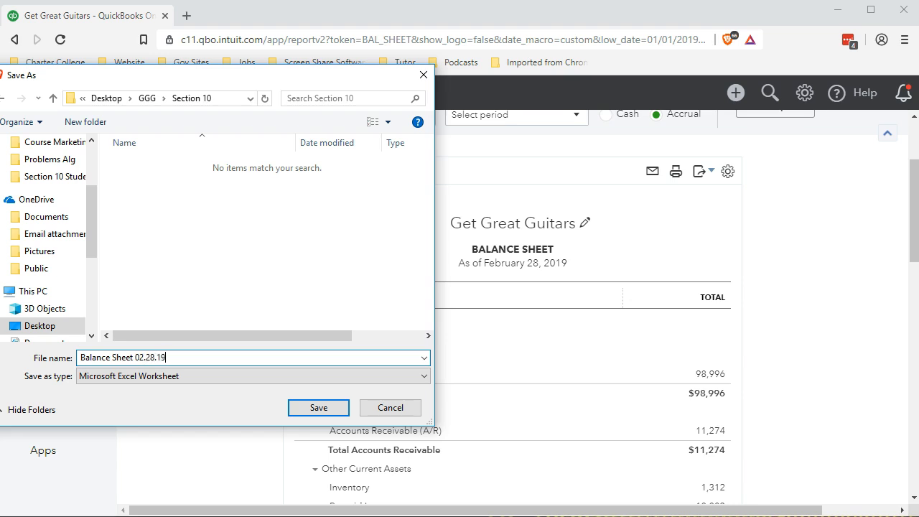
pyautogui.click(307, 405)
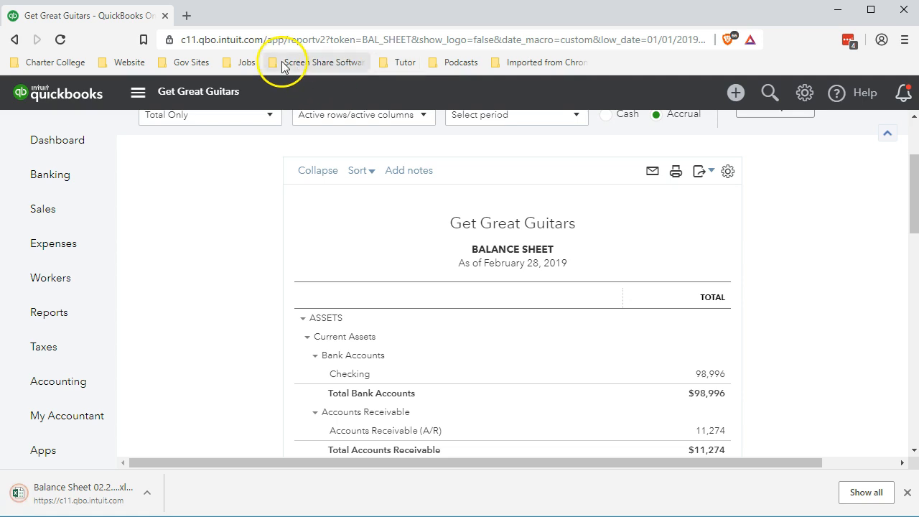
# - Duplicate the QuickBooks browser tab and reorder the tabs
pyautogui.rightClick(128, 18)
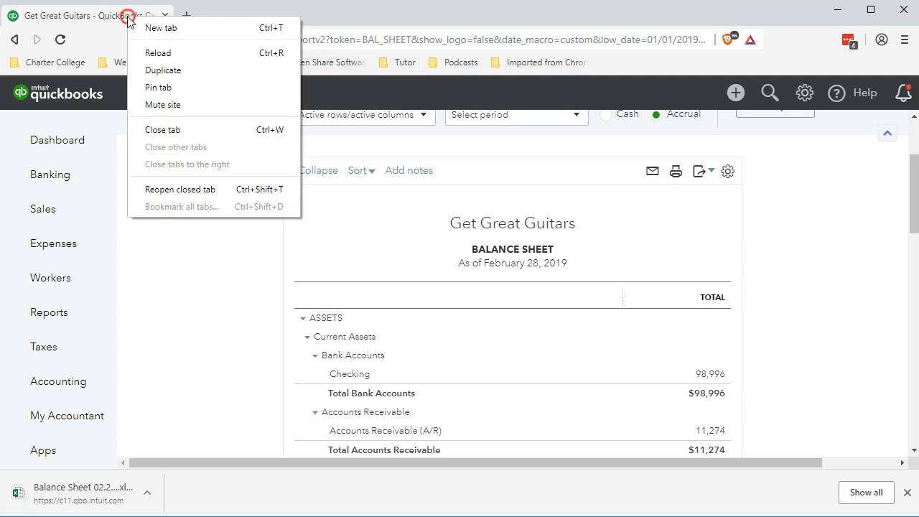
pyautogui.click(154, 70)
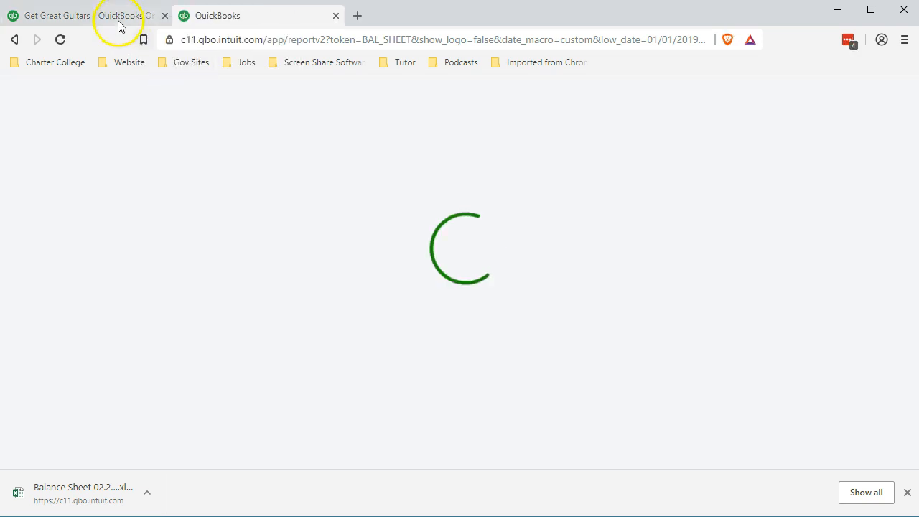
pyautogui.moveTo(115, 18); pyautogui.dragTo(271, 20)
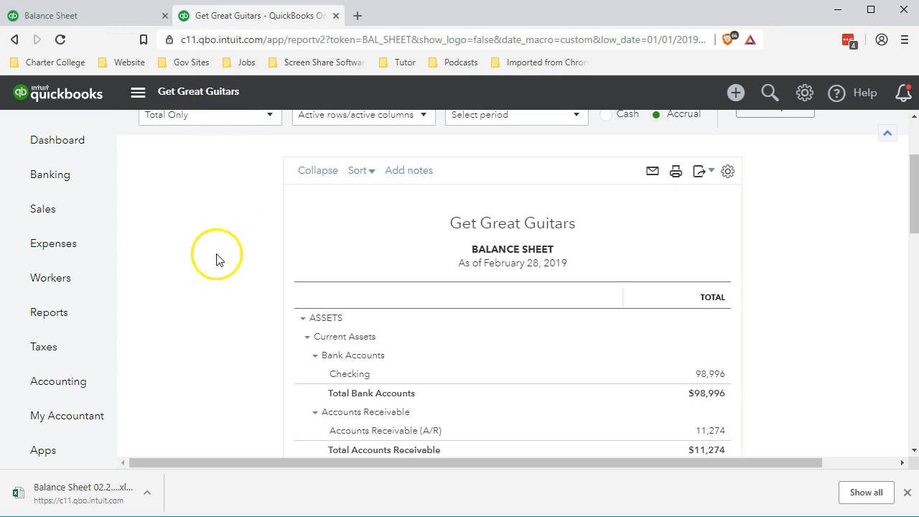
# - Open the Profit and Loss report from the Reports list
pyautogui.click(63, 316)
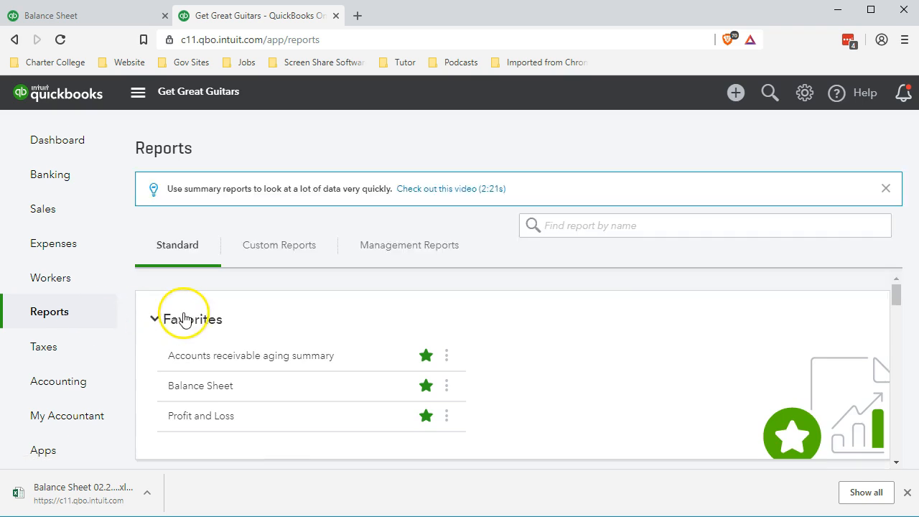
pyautogui.scroll(-1, 208, 371)
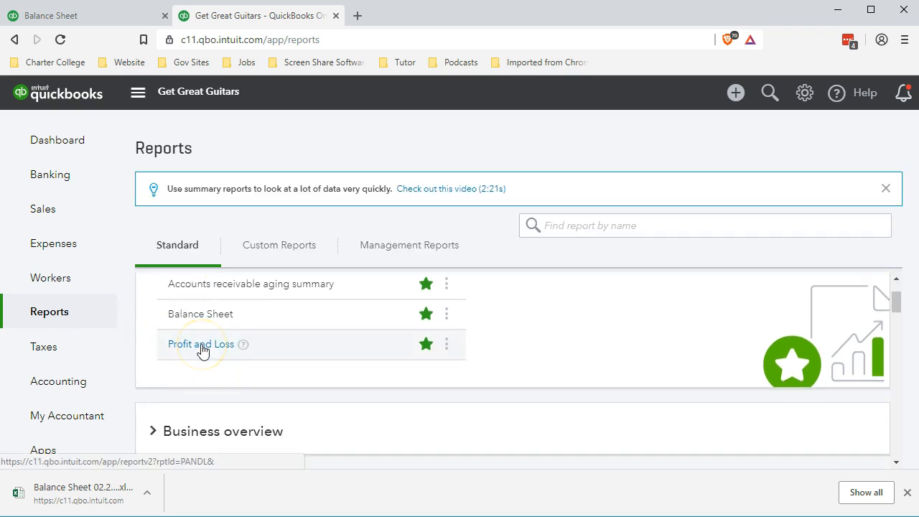
pyautogui.click(201, 345)
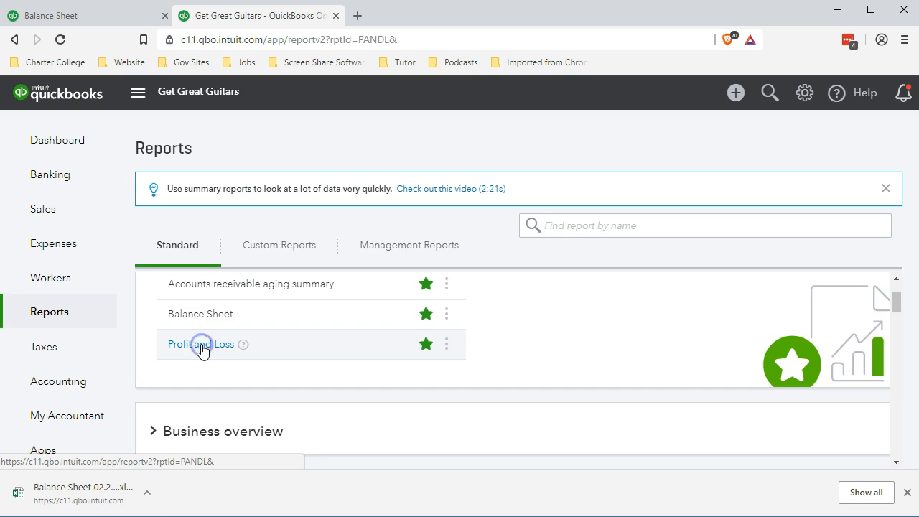
# - Set the Profit and Loss report period from 01/01/2019 to 02/28/2019 and run the report
pyautogui.scroll(-2, 239, 344)
pyautogui.scroll(3, 240, 344)
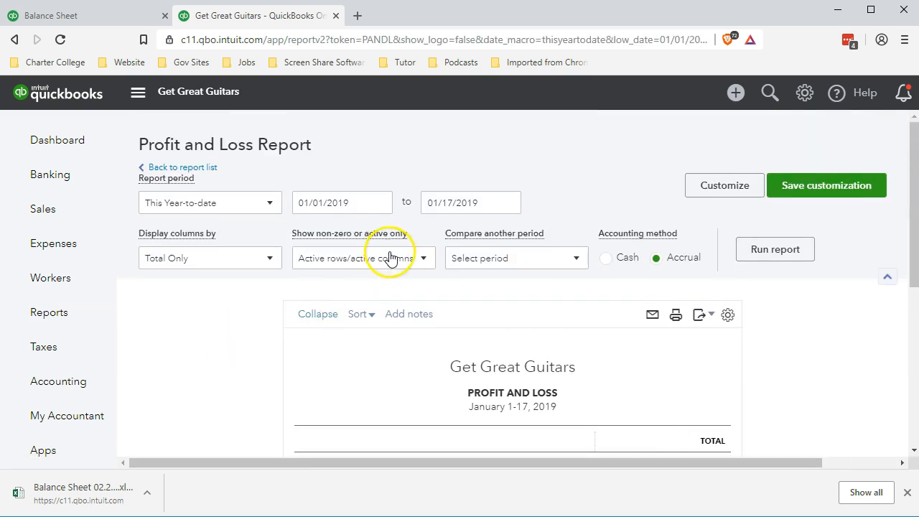
pyautogui.click(334, 197)
pyautogui.moveTo(333, 195); pyautogui.dragTo(211, 197)
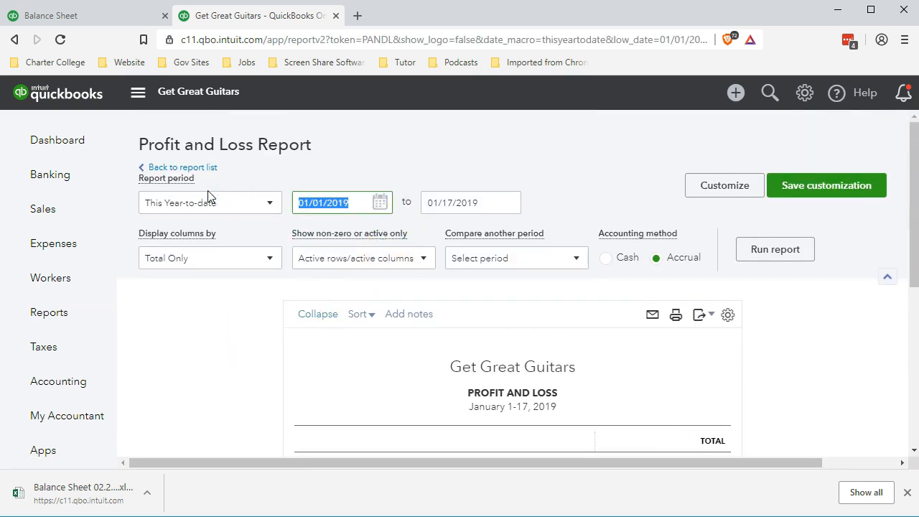
pyautogui.write('01/01/20')
pyautogui.write('19')
pyautogui.press('Tab')
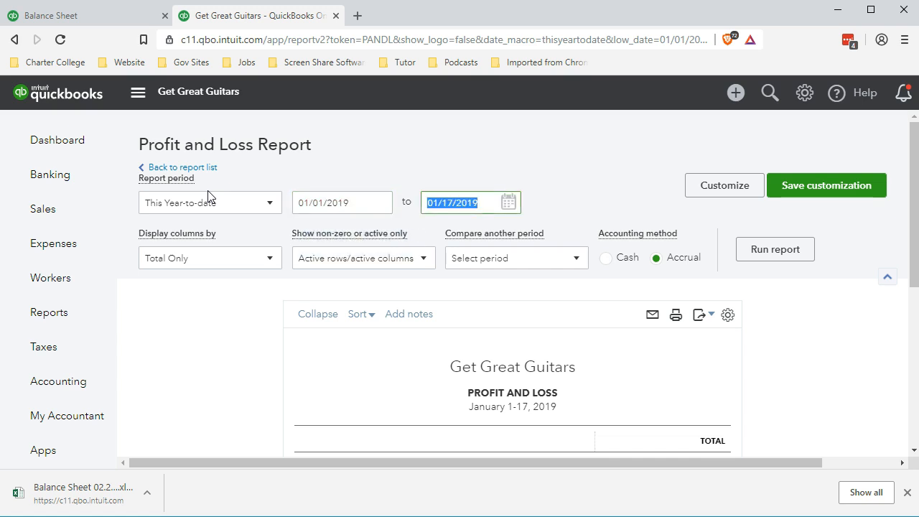
pyautogui.write('02/28/2019')
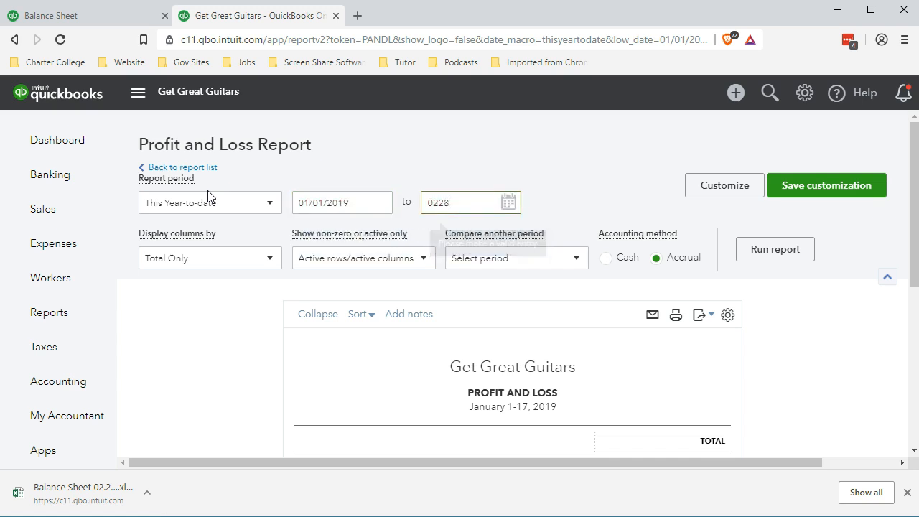
pyautogui.press('Tab')
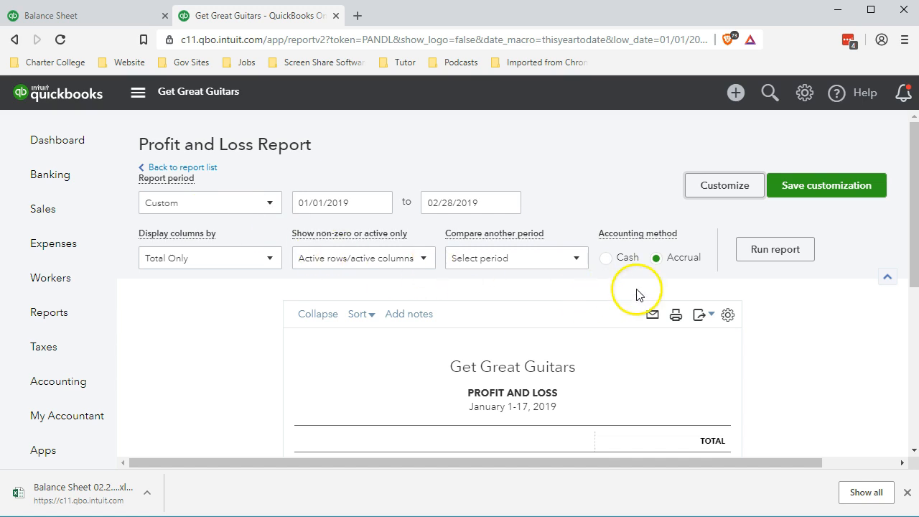
pyautogui.click(745, 258)
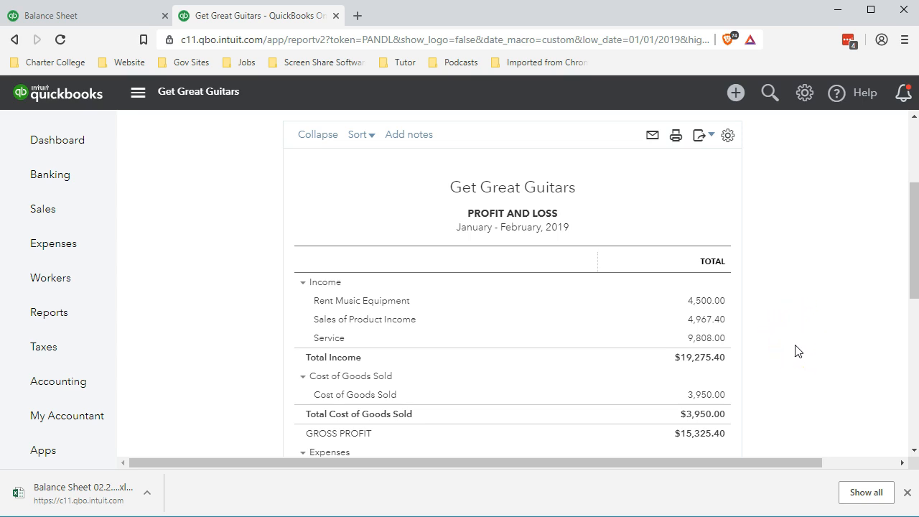
# - Scroll through the Profit and Loss report to review income, cost of goods sold and expenses
pyautogui.scroll(1, 796, 355)
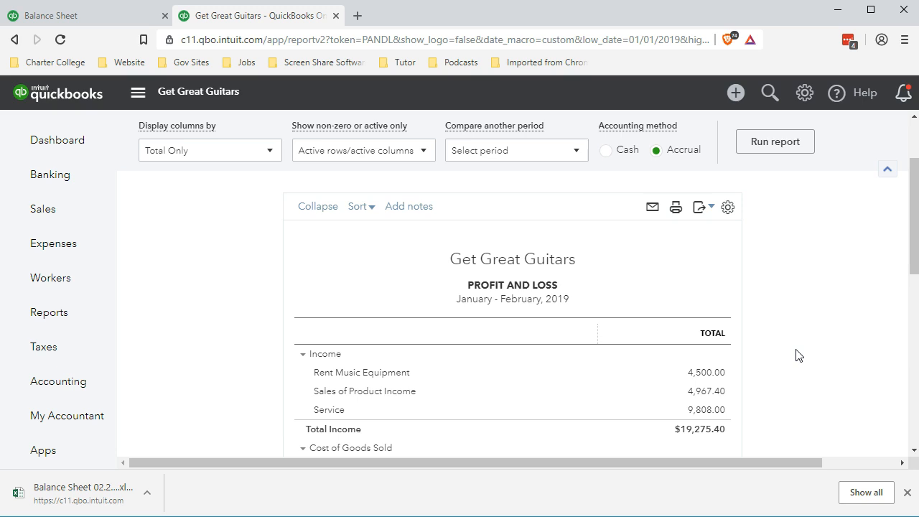
pyautogui.scroll(1, 796, 356)
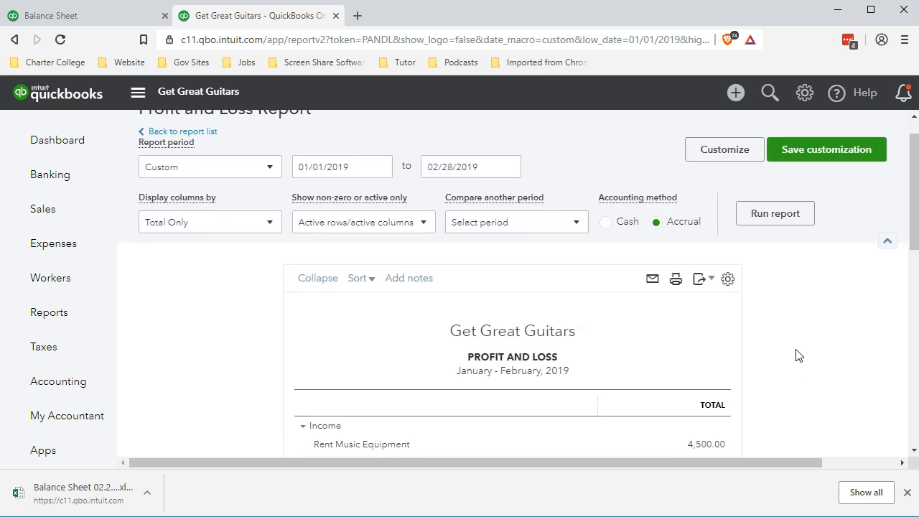
pyautogui.scroll(-2, 796, 355)
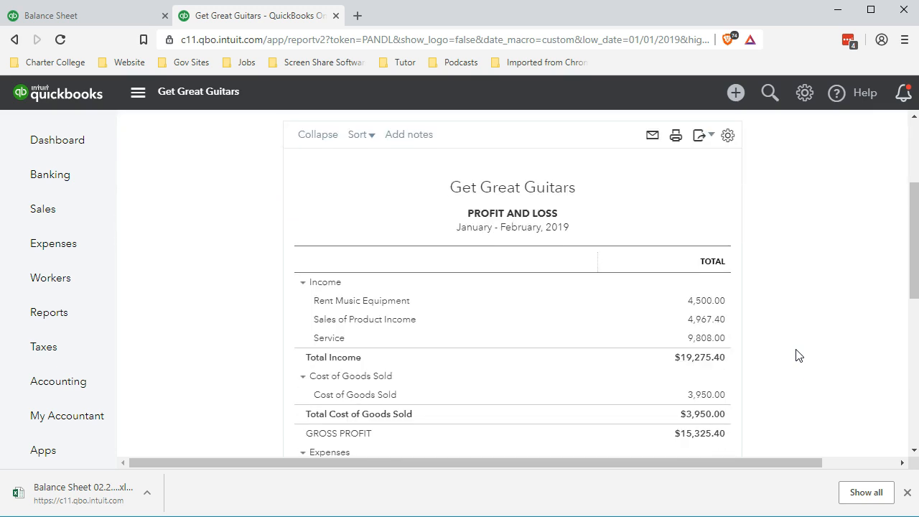
pyautogui.scroll(-2, 783, 341)
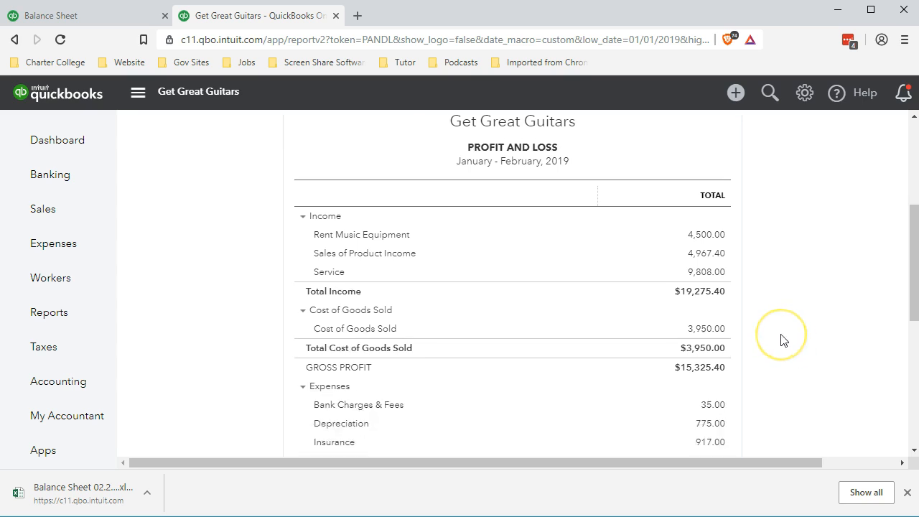
pyautogui.scroll(-1, 783, 340)
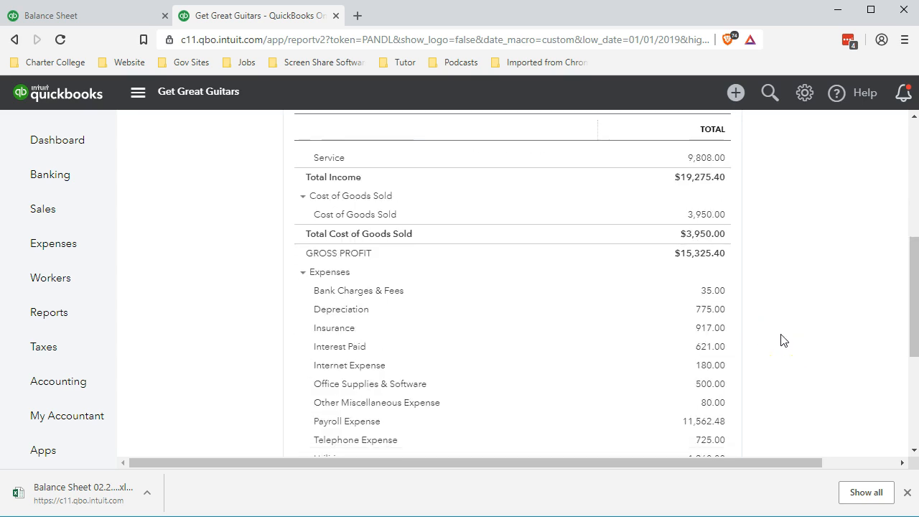
pyautogui.scroll(-1, 782, 340)
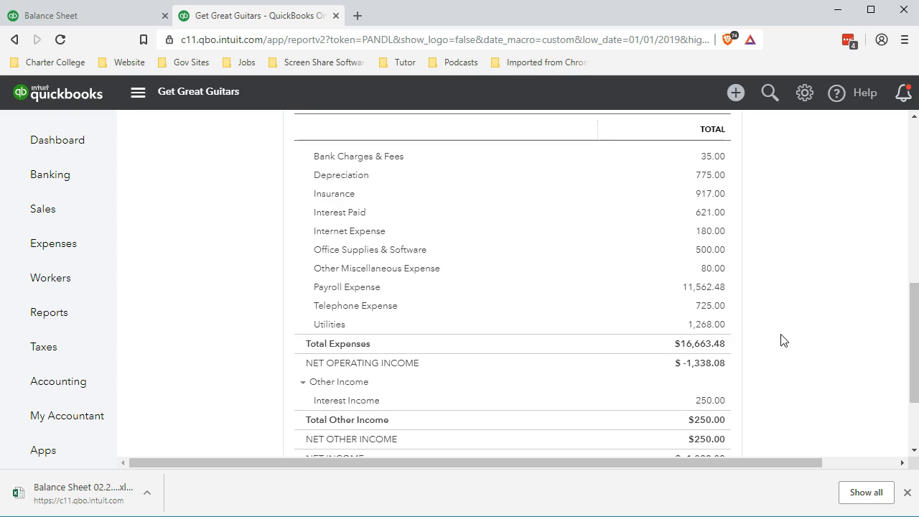
pyautogui.scroll(-2, 783, 341)
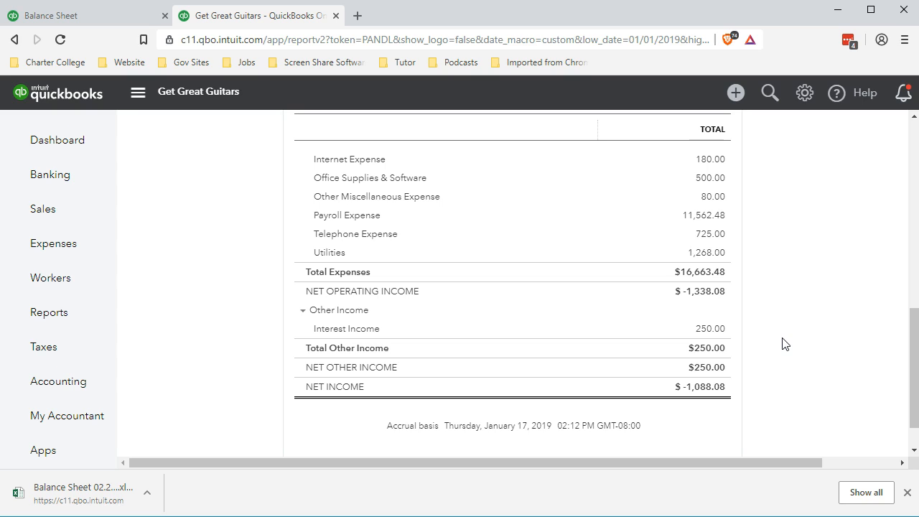
pyautogui.scroll(3, 785, 344)
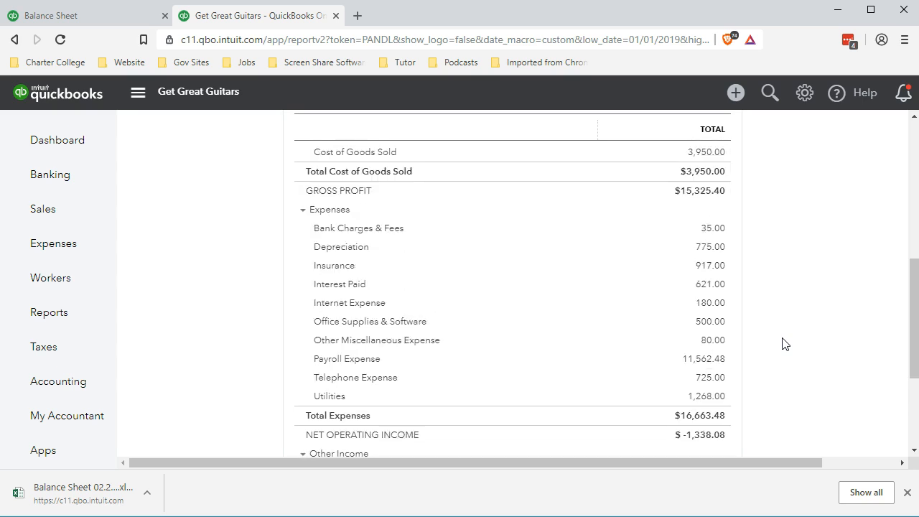
pyautogui.scroll(3, 785, 344)
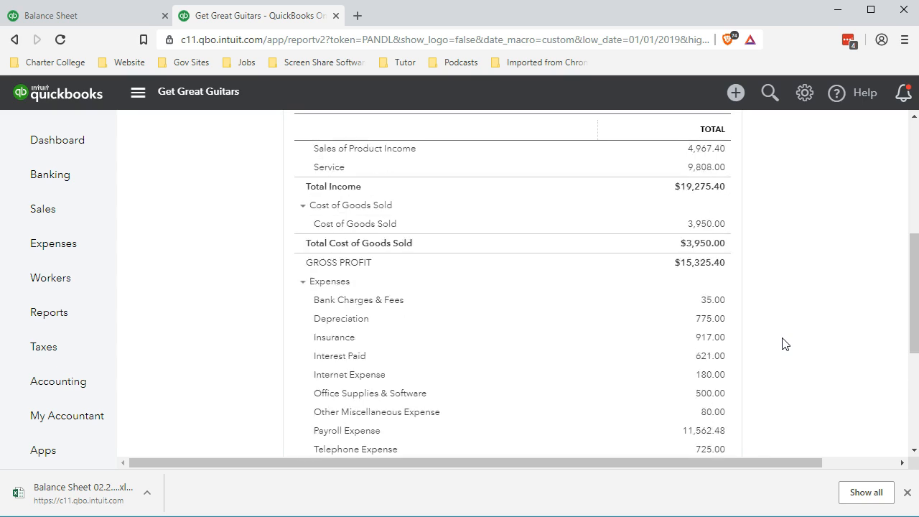
pyautogui.scroll(1, 785, 344)
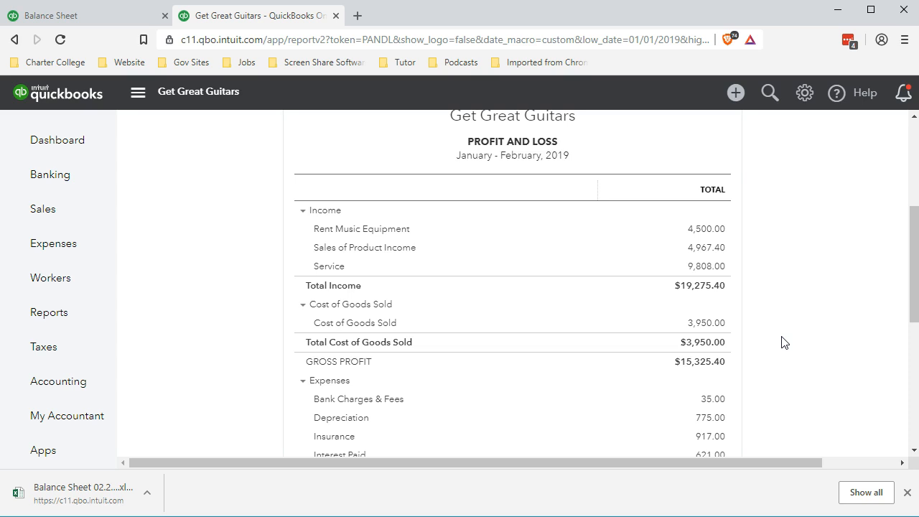
pyautogui.scroll(3, 782, 342)
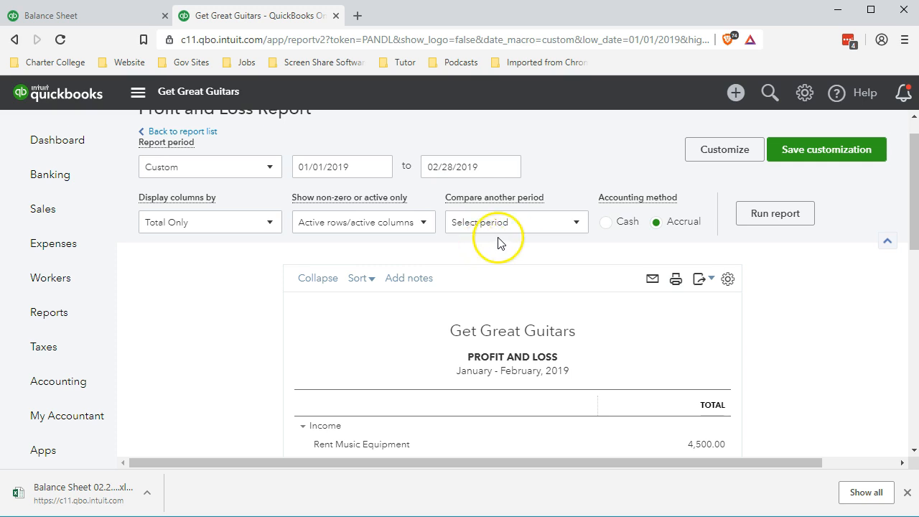
# - Display the Profit and Loss columns by Months and rerun the report
pyautogui.click(271, 225)
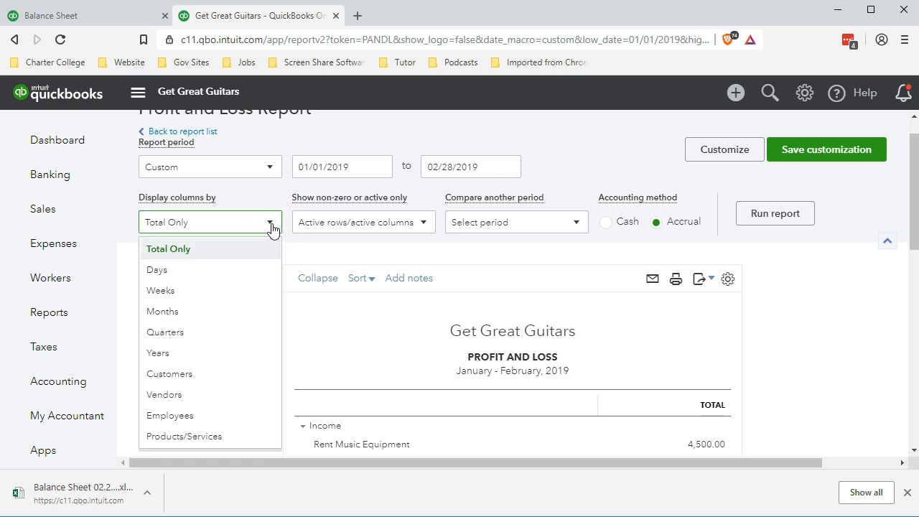
pyautogui.click(196, 311)
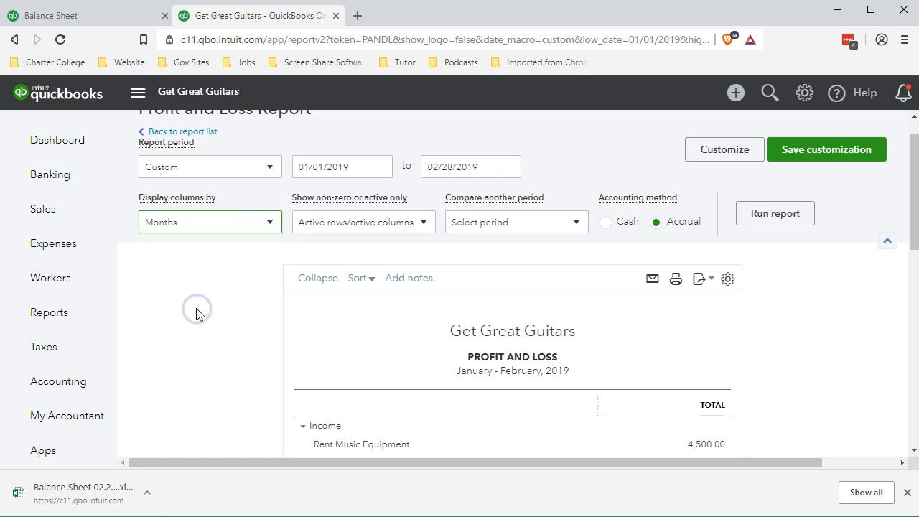
pyautogui.click(770, 216)
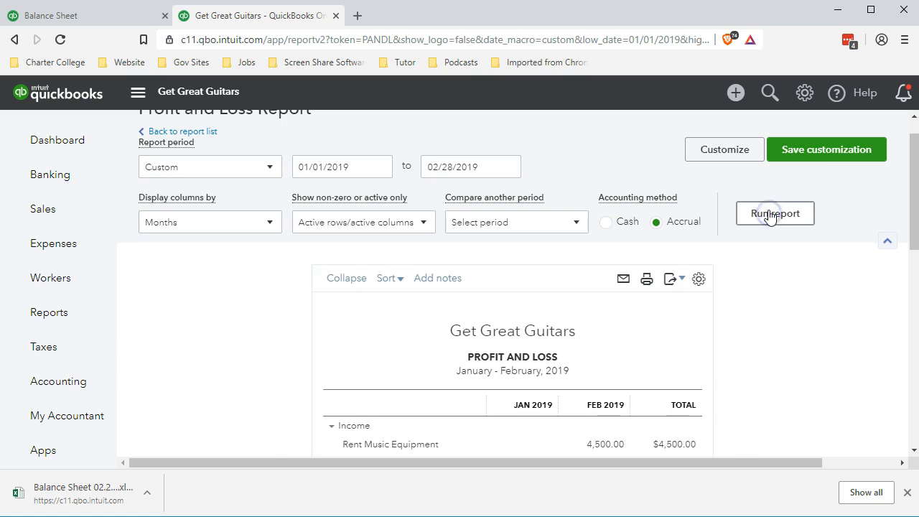
pyautogui.scroll(-2, 770, 216)
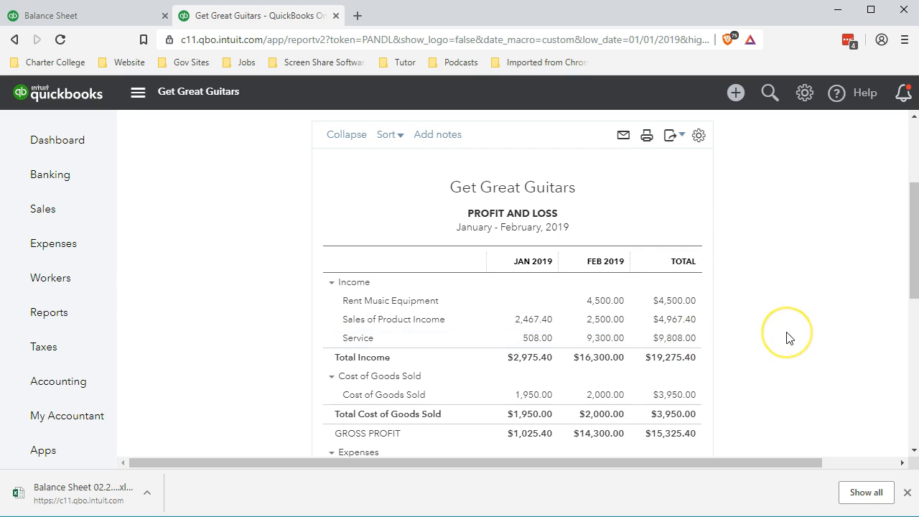
pyautogui.scroll(-1, 788, 338)
pyautogui.scroll(-1, 787, 339)
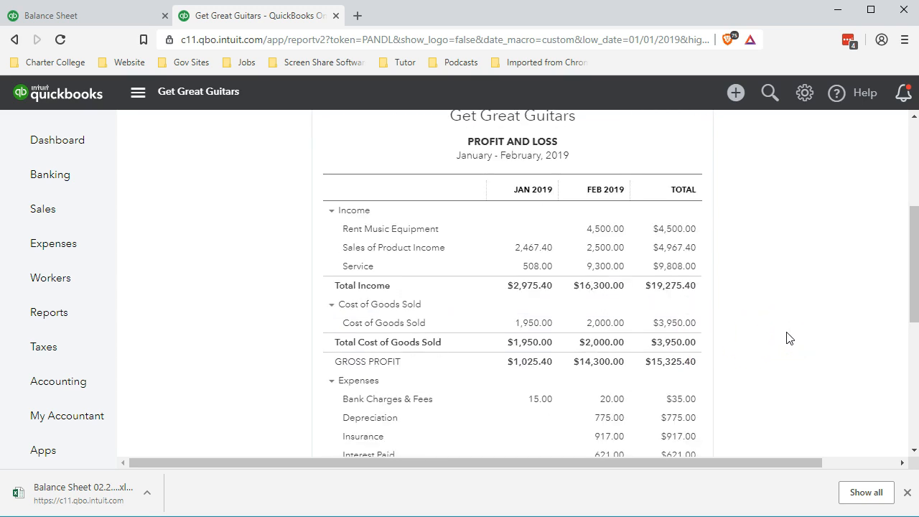
# - Scroll through the monthly Profit and Loss report to review expenses, other income and net income
pyautogui.scroll(-2, 787, 338)
pyautogui.scroll(-1, 788, 338)
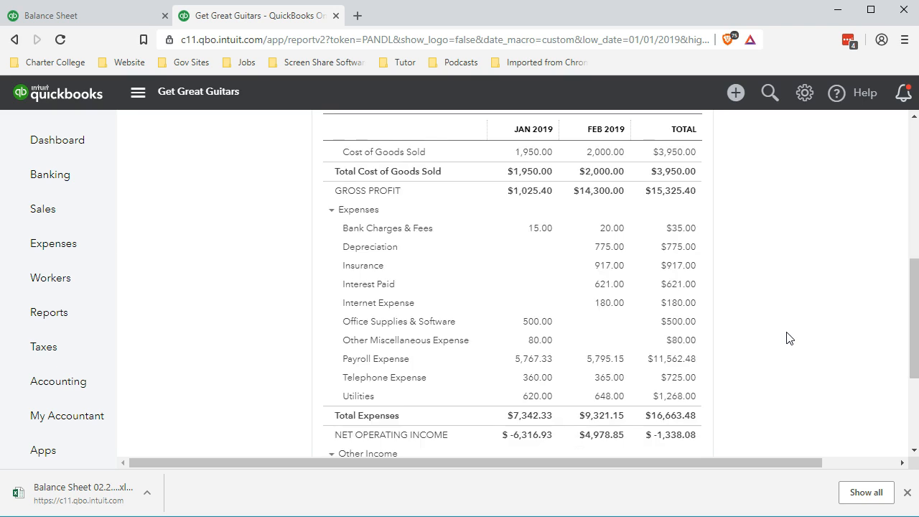
pyautogui.scroll(-1, 788, 338)
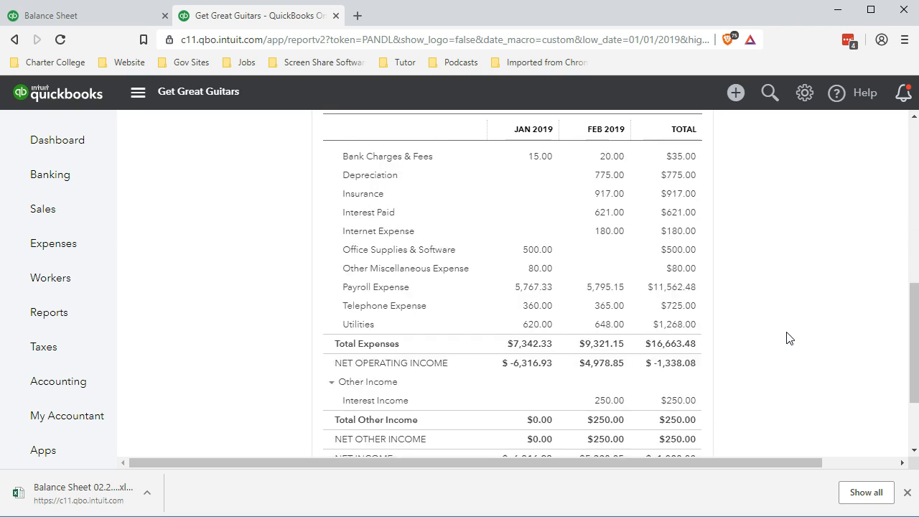
pyautogui.scroll(-1, 788, 339)
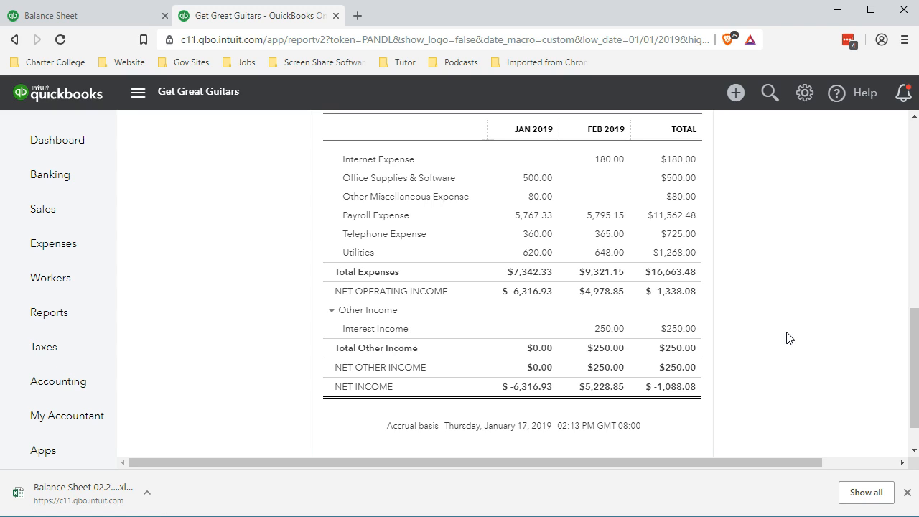
pyautogui.scroll(1, 788, 339)
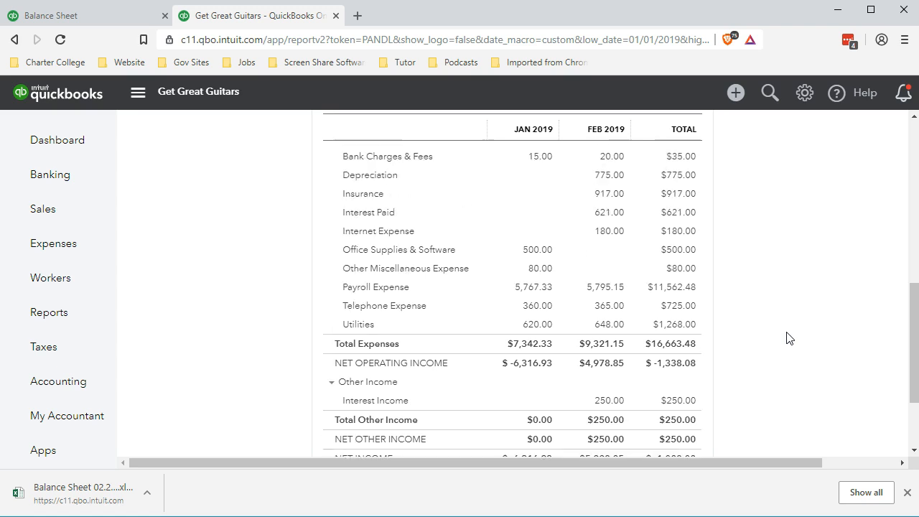
pyautogui.scroll(4, 788, 338)
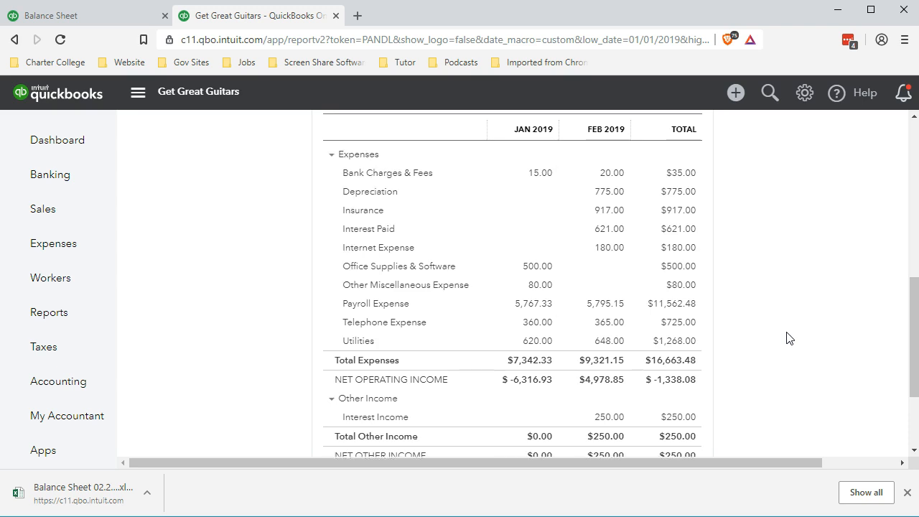
pyautogui.scroll(2, 788, 338)
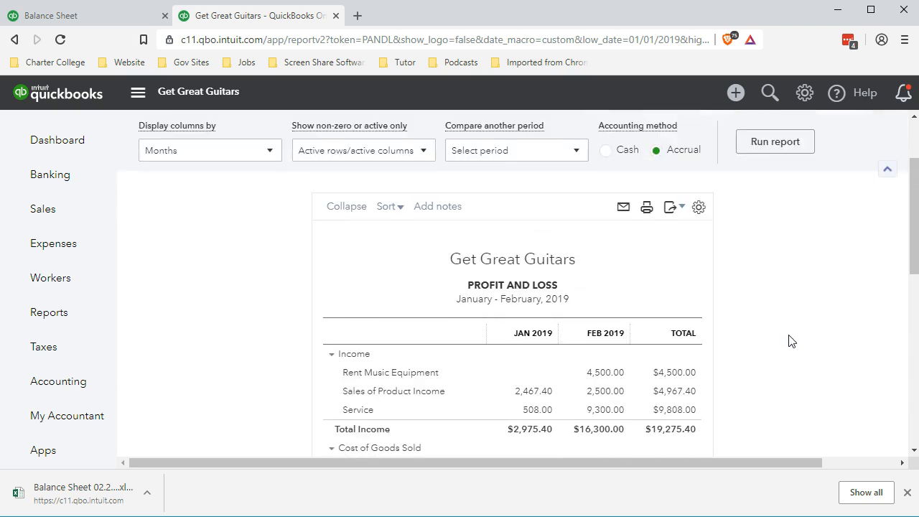
pyautogui.scroll(2, 790, 339)
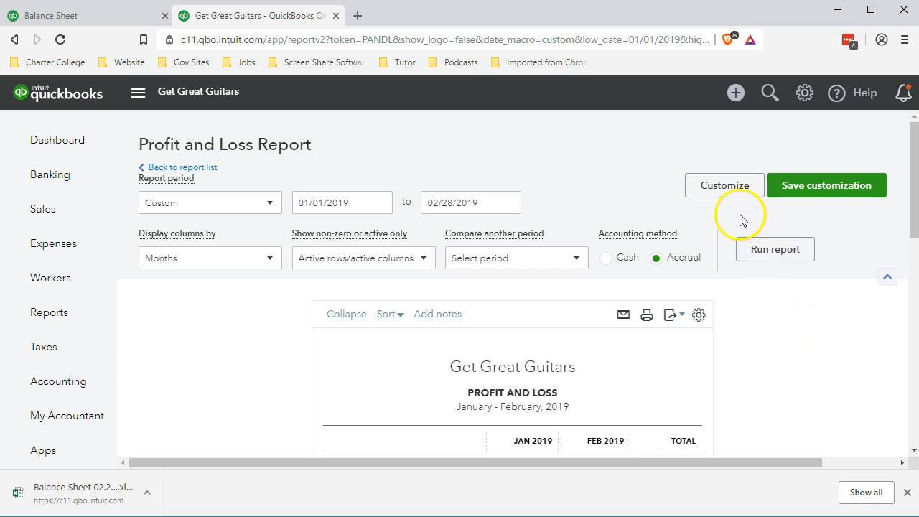
# - Customize the Profit and Loss report footer to hide the date prepared, time prepared and report basis
pyautogui.click(723, 188)
pyautogui.scroll(-1, 647, 282)
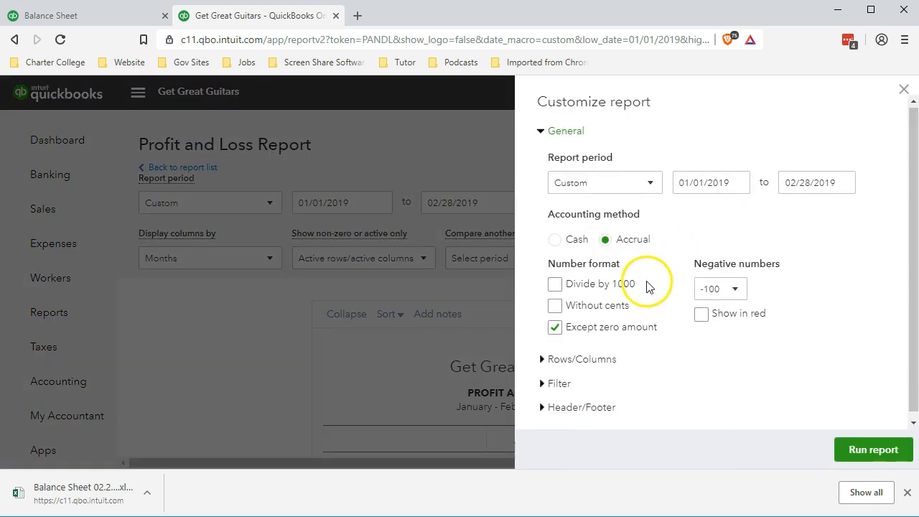
pyautogui.click(543, 403)
pyautogui.scroll(-3, 558, 376)
pyautogui.scroll(-1, 564, 373)
pyautogui.click(554, 309)
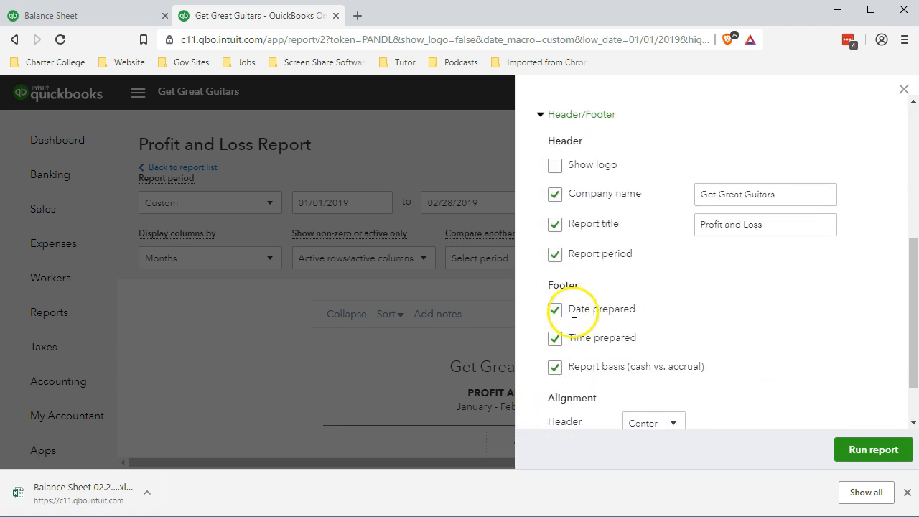
pyautogui.click(554, 337)
pyautogui.click(554, 375)
pyautogui.scroll(5, 618, 363)
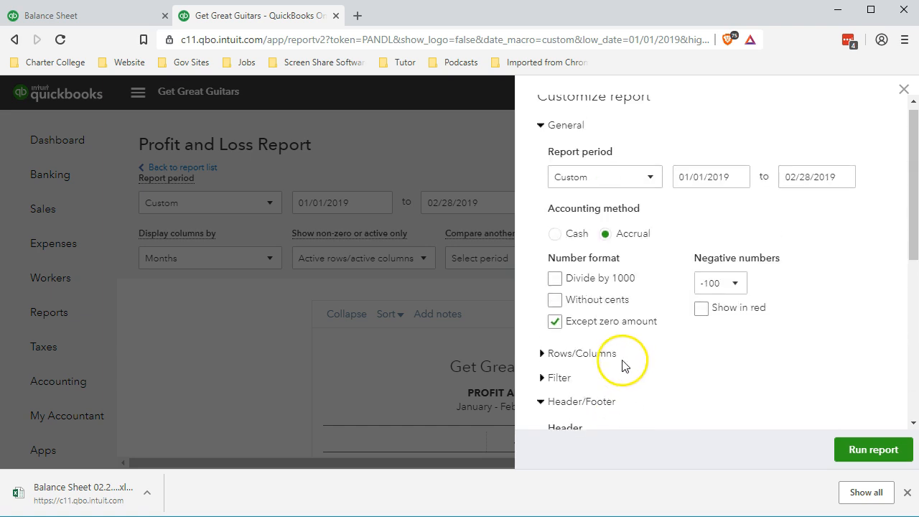
# - Set the number format to without cents, with negative numbers as (100) shown in red, and run the report
pyautogui.click(554, 300)
pyautogui.click(732, 285)
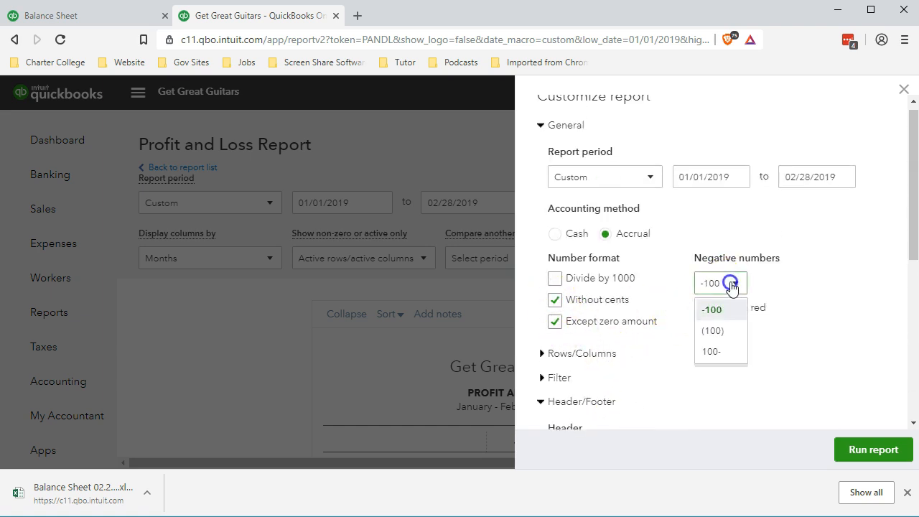
pyautogui.click(720, 330)
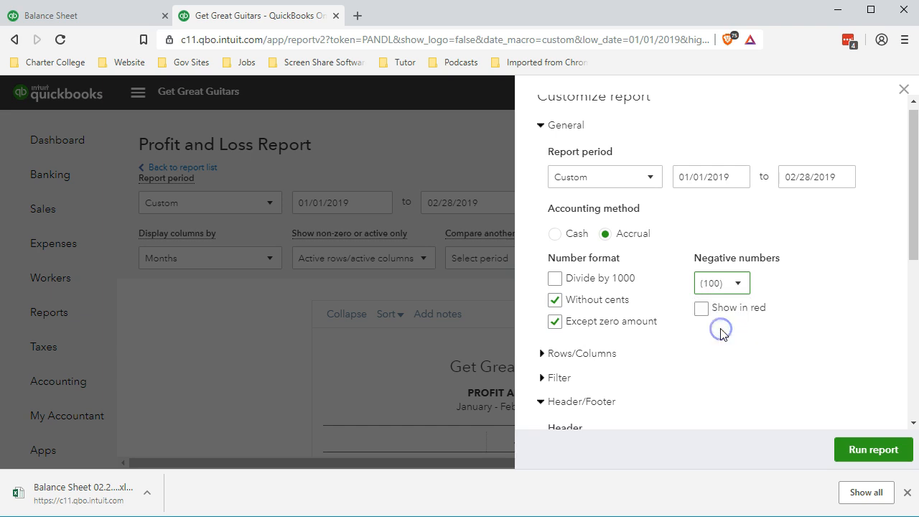
pyautogui.click(701, 309)
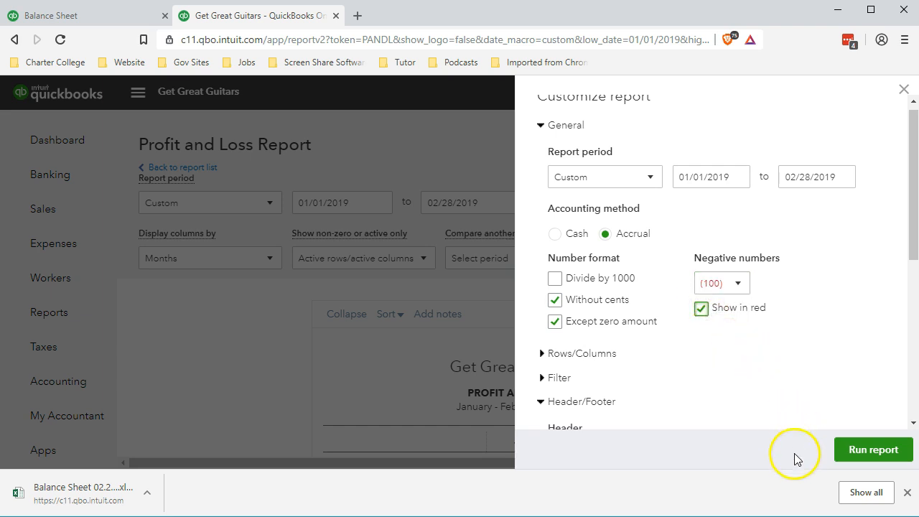
pyautogui.click(846, 461)
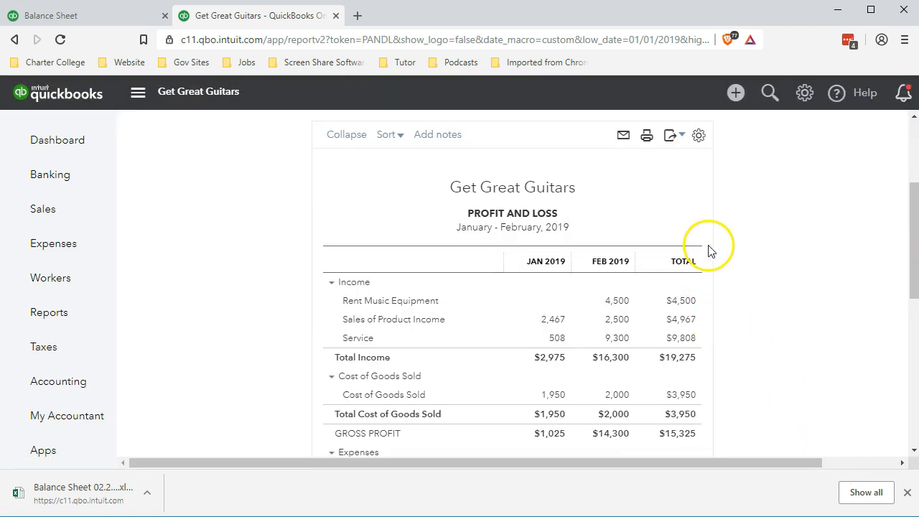
# - Export the Profit and Loss report to Excel as P&L 02.28.19 in the Section 10 folder
pyautogui.click(675, 141)
pyautogui.click(634, 159)
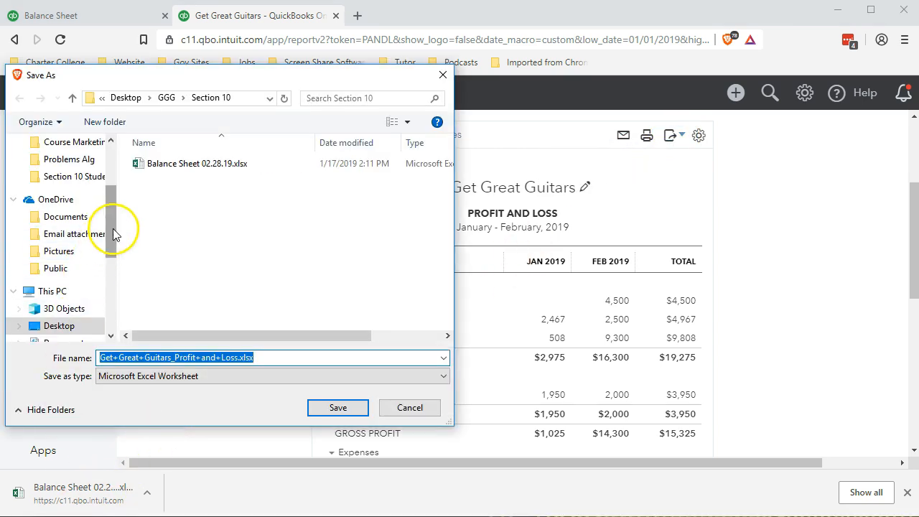
pyautogui.moveTo(113, 230); pyautogui.dragTo(104, 155)
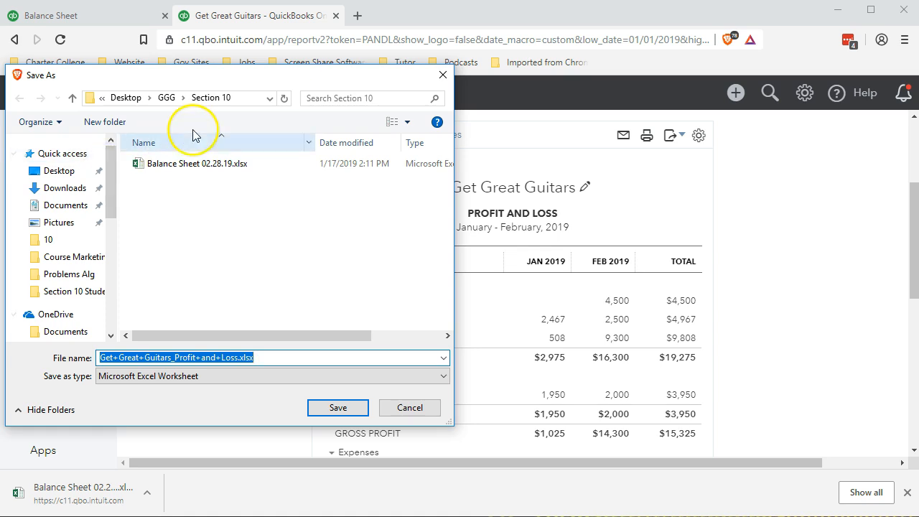
pyautogui.write('P')
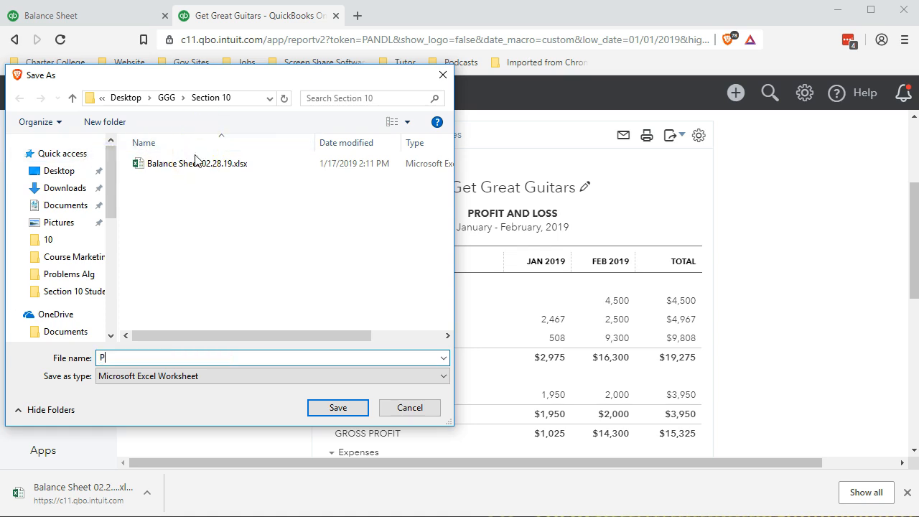
pyautogui.write('&L 02.28.19')
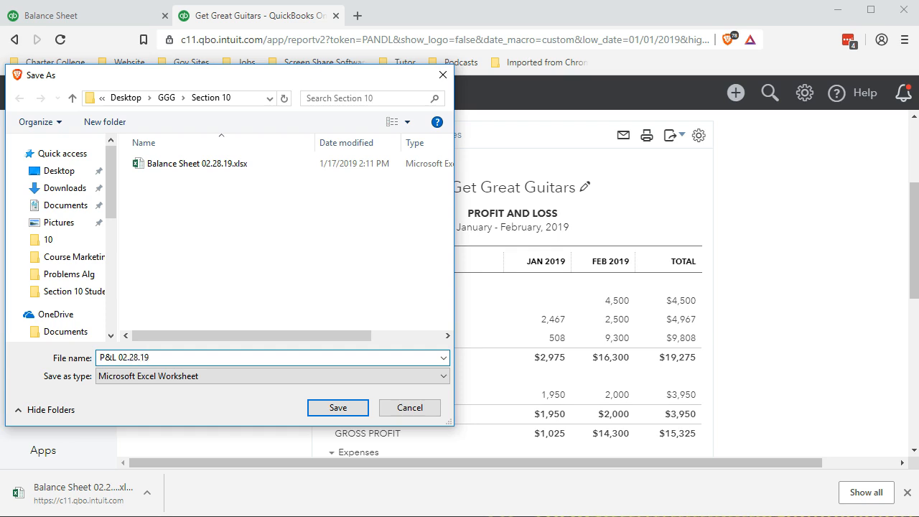
pyautogui.click(338, 407)
pyautogui.click(908, 493)
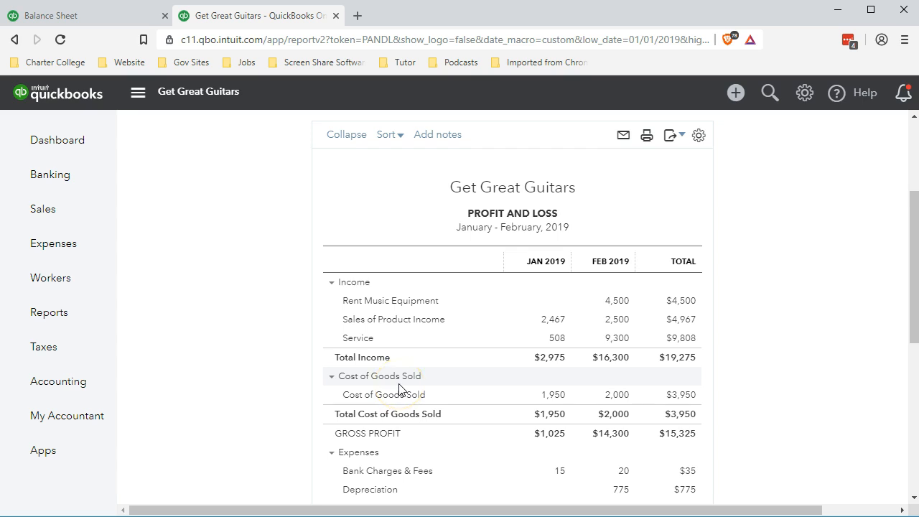
# - Duplicate the report's browser tab and rearrange the tabs
pyautogui.rightClick(298, 17)
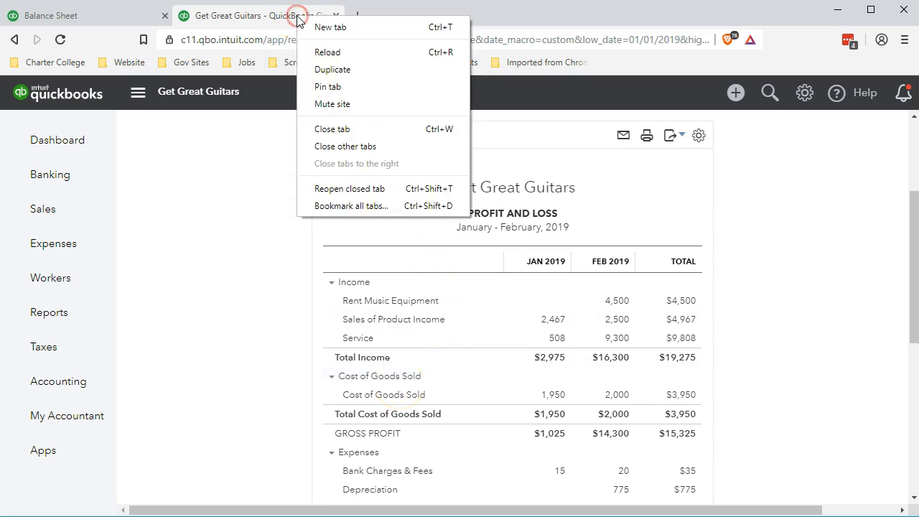
pyautogui.click(329, 70)
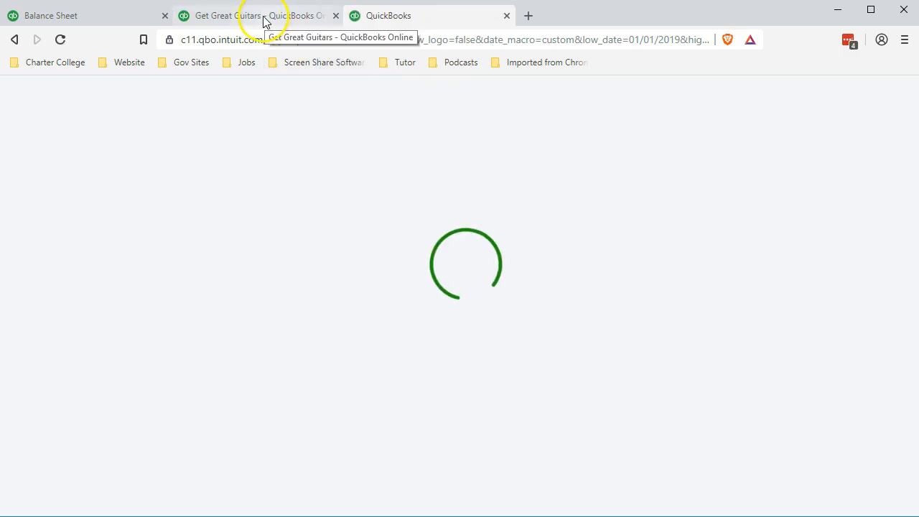
pyautogui.click(264, 19)
pyautogui.moveTo(264, 20); pyautogui.dragTo(404, 14)
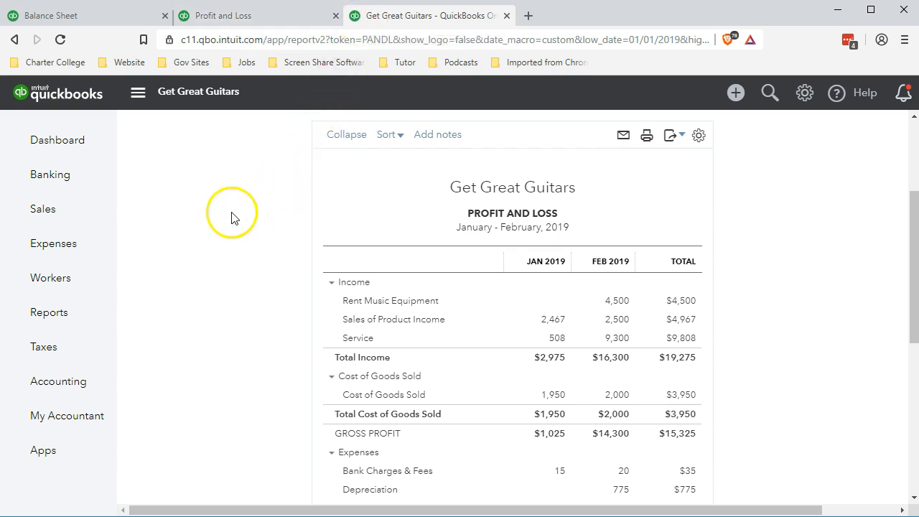
# - Open the Journal report from the For my accountant section of the Reports list
pyautogui.click(62, 315)
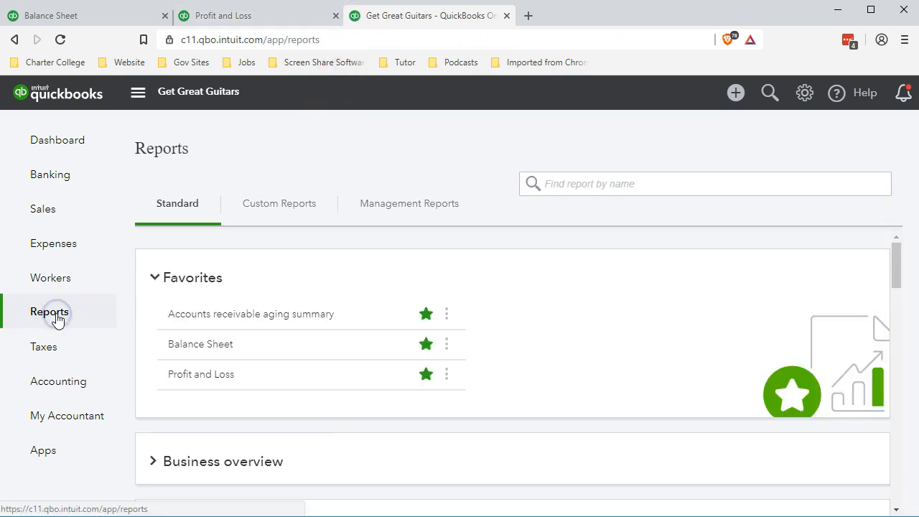
pyautogui.scroll(-2, 253, 339)
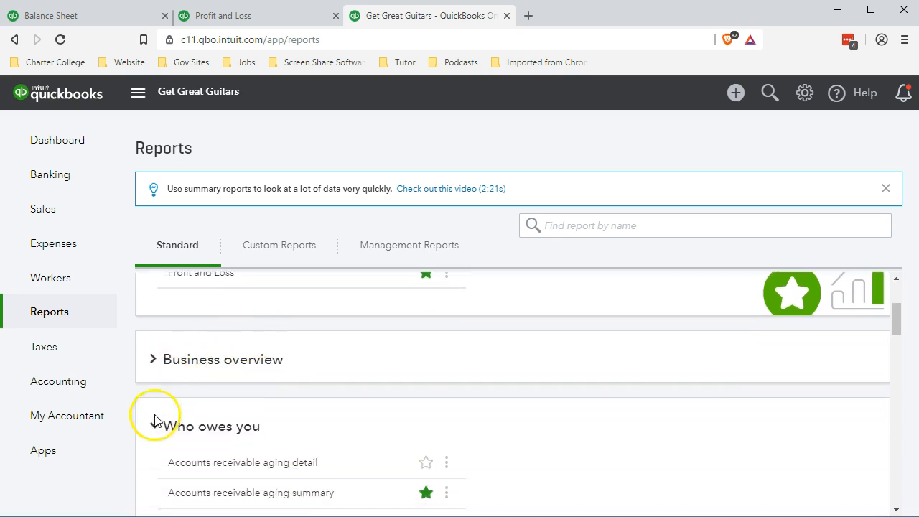
pyautogui.scroll(-1, 153, 409)
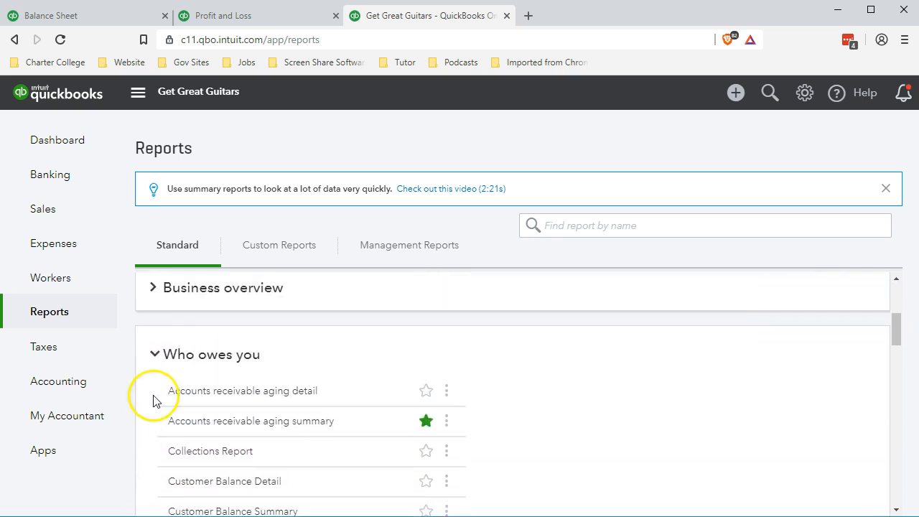
pyautogui.click(164, 359)
pyautogui.scroll(-5, 171, 363)
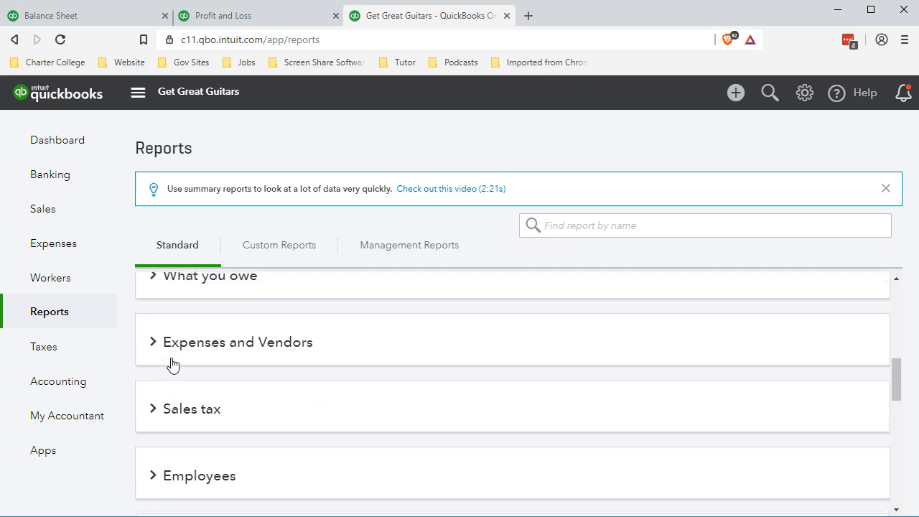
pyautogui.scroll(-1, 173, 363)
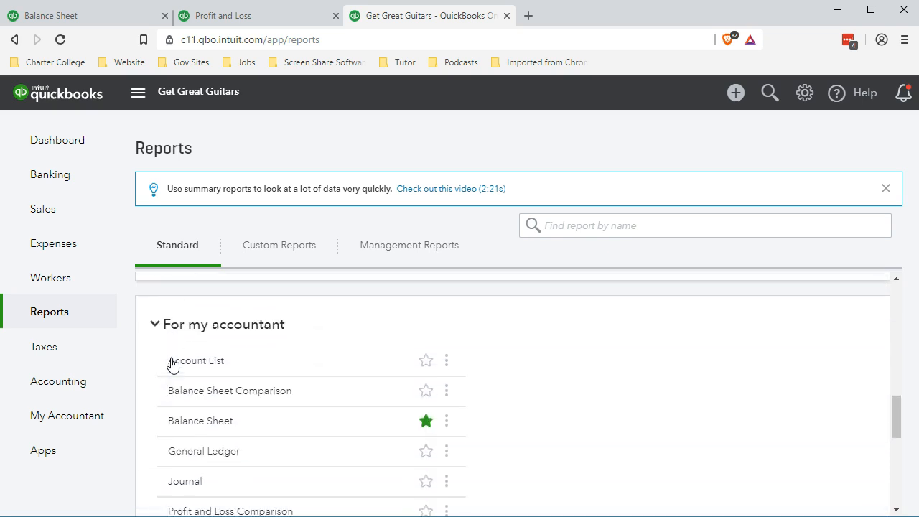
pyautogui.click(214, 328)
pyautogui.click(208, 415)
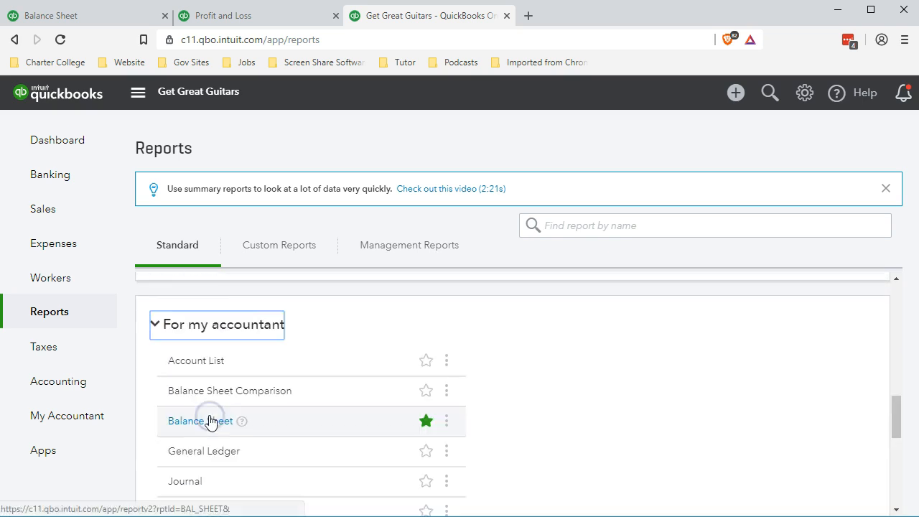
pyautogui.scroll(-1, 210, 422)
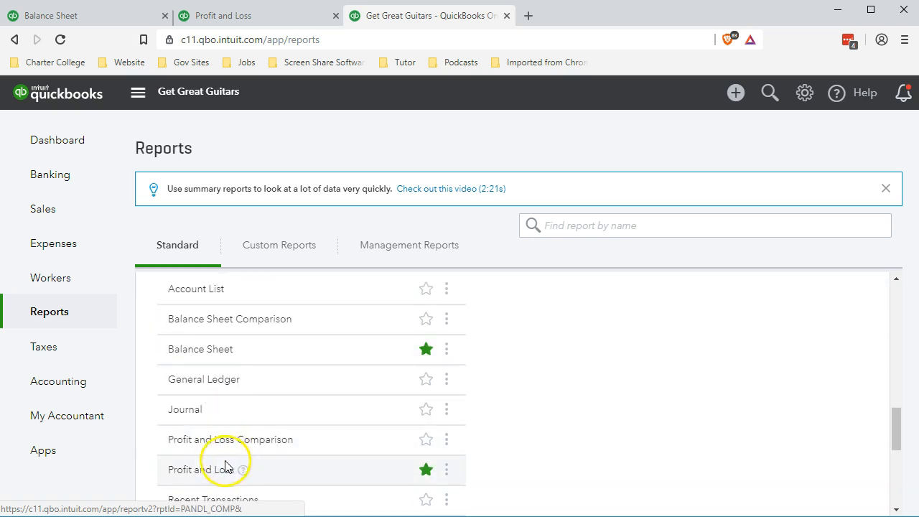
pyautogui.click(185, 420)
pyautogui.click(190, 414)
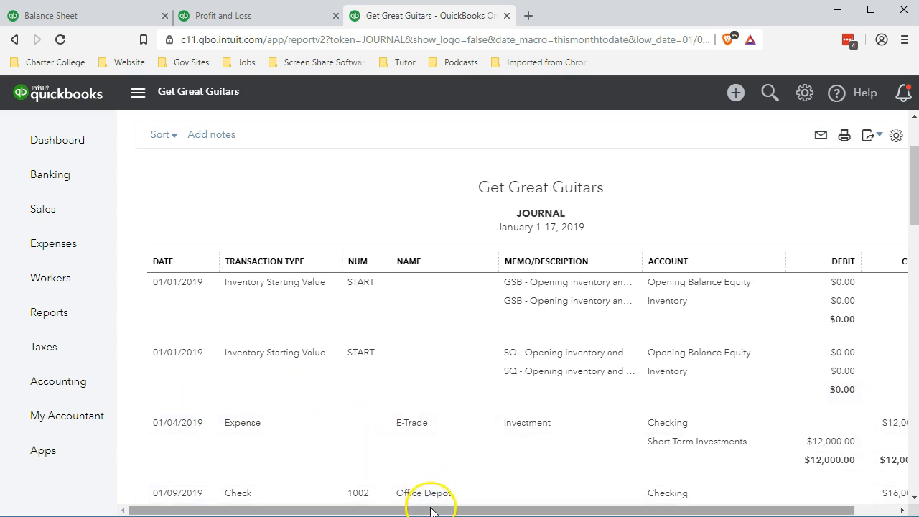
# - Scroll across and down the Journal report to review its transactions
pyautogui.moveTo(436, 512); pyautogui.dragTo(551, 507)
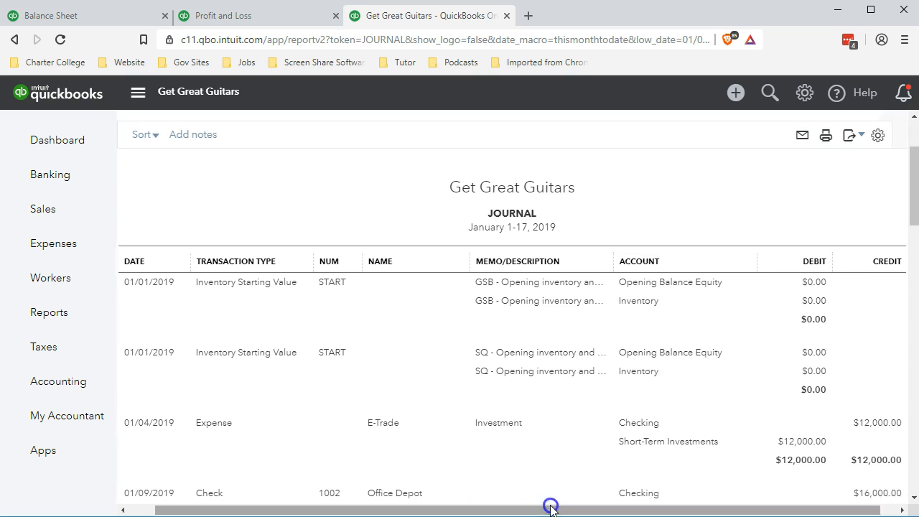
pyautogui.click(804, 366)
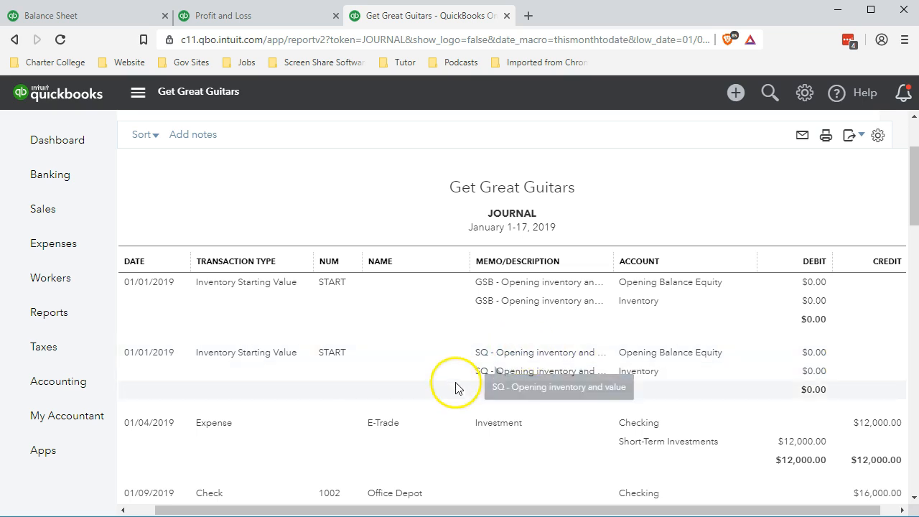
pyautogui.scroll(-1, 457, 385)
pyautogui.scroll(-2, 457, 388)
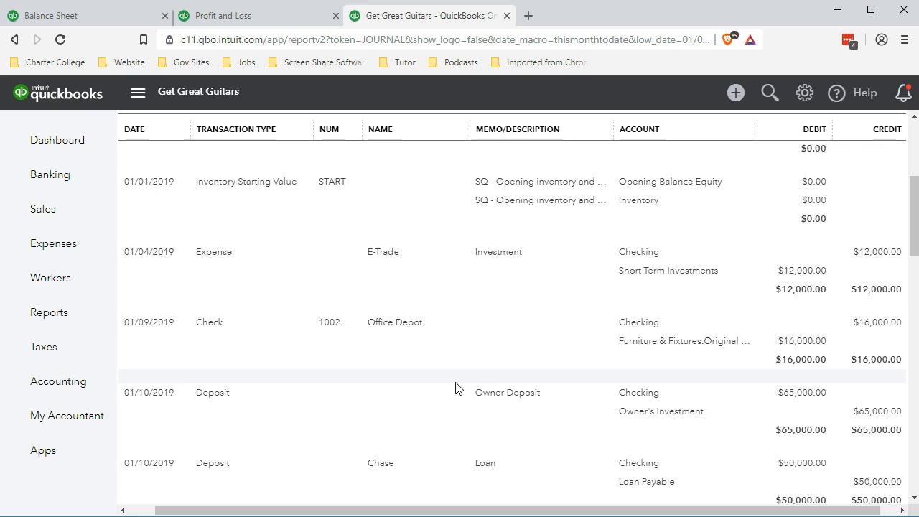
# - Open the Office Depot check transaction from the Journal report
pyautogui.click(213, 329)
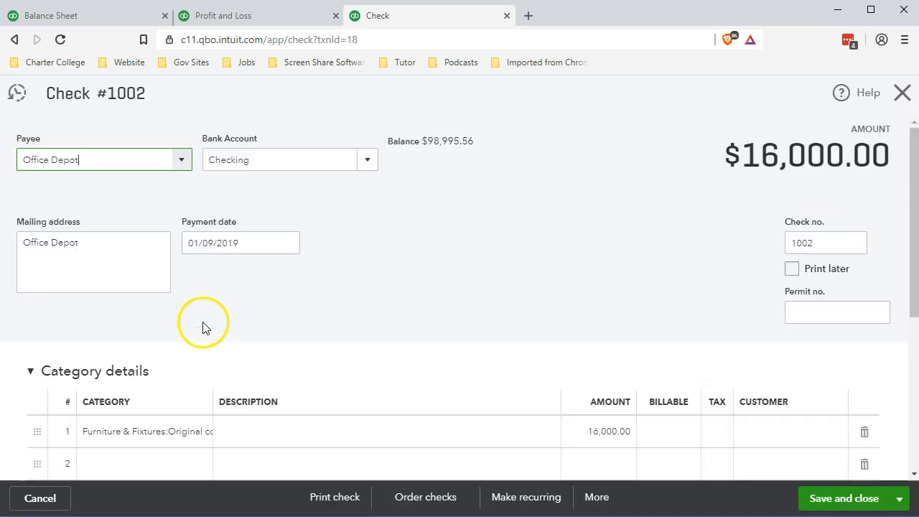
pyautogui.scroll(-2, 270, 356)
pyautogui.scroll(2, 273, 359)
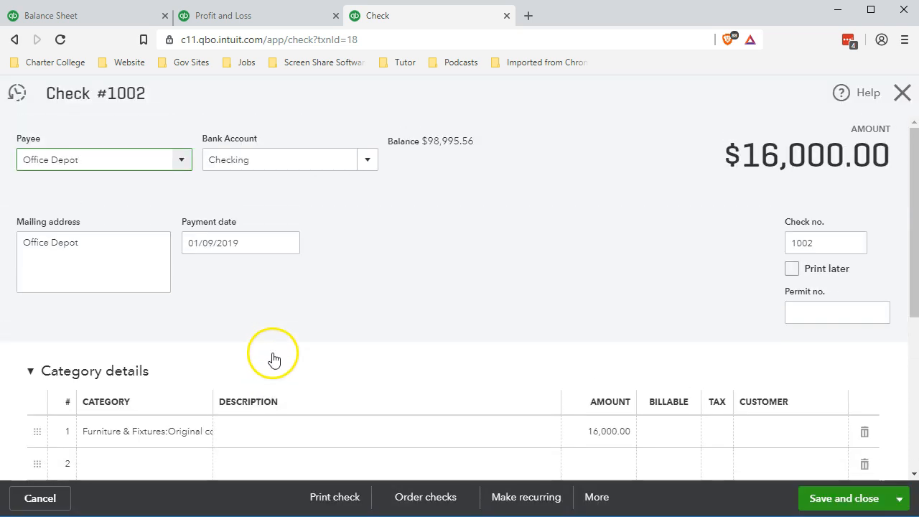
# - Close the check and scroll across and down the Journal report to review its January transactions
pyautogui.click(903, 96)
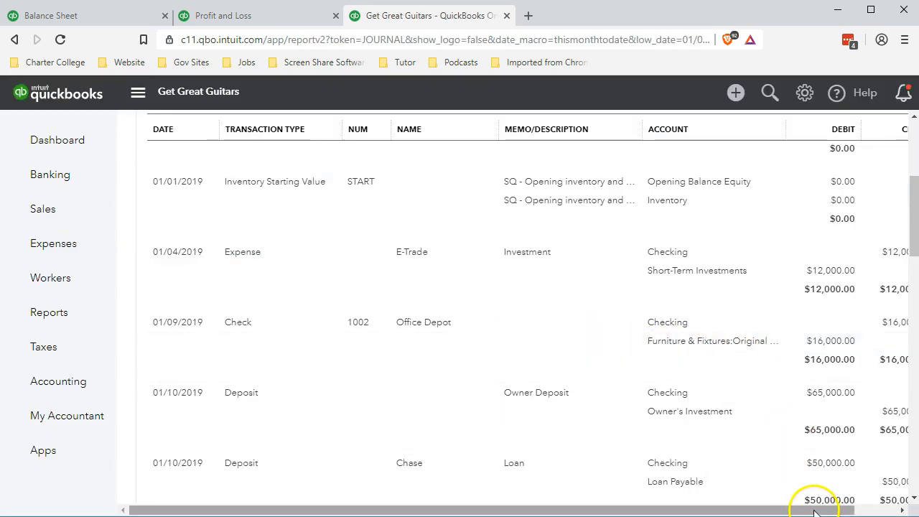
pyautogui.moveTo(815, 514); pyautogui.dragTo(835, 514)
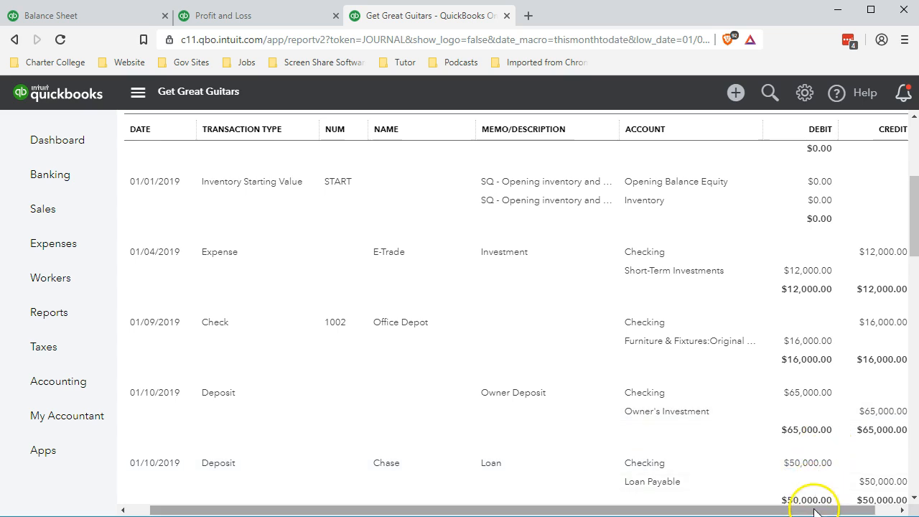
pyautogui.moveTo(812, 511); pyautogui.dragTo(790, 510)
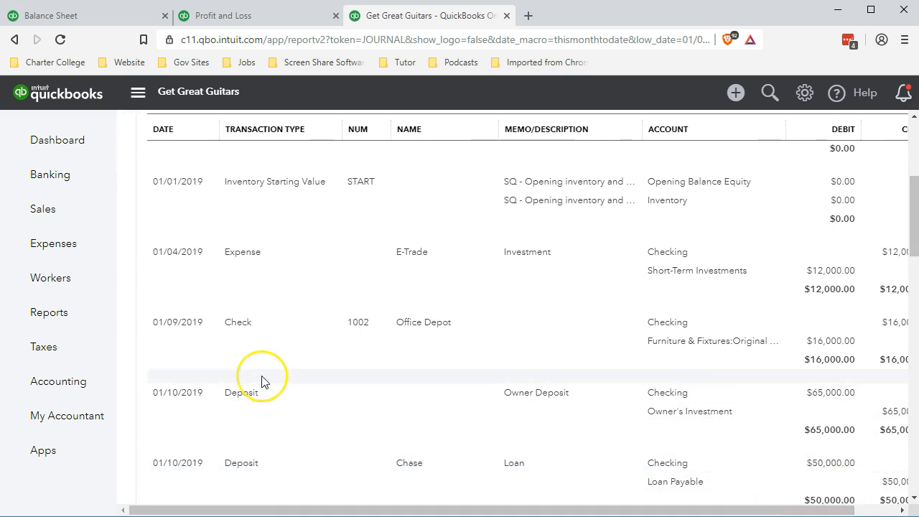
pyautogui.scroll(-2, 262, 381)
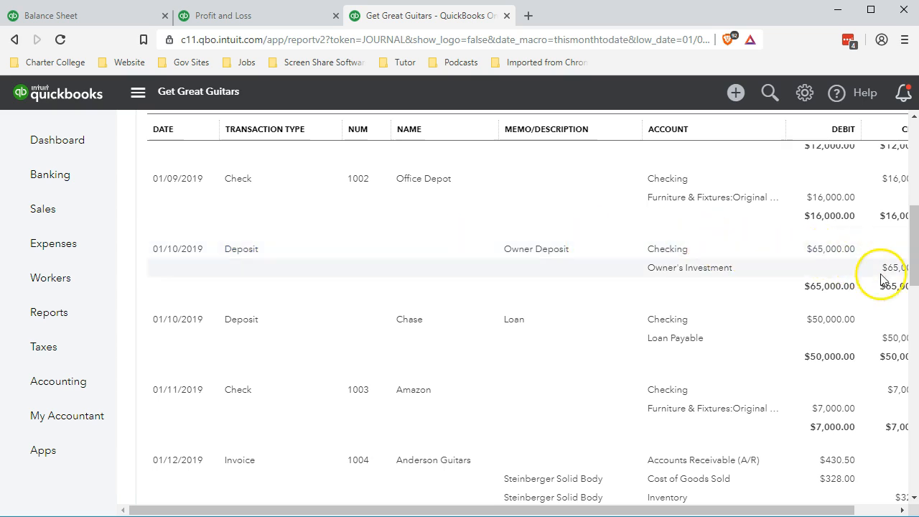
pyautogui.scroll(-2, 410, 339)
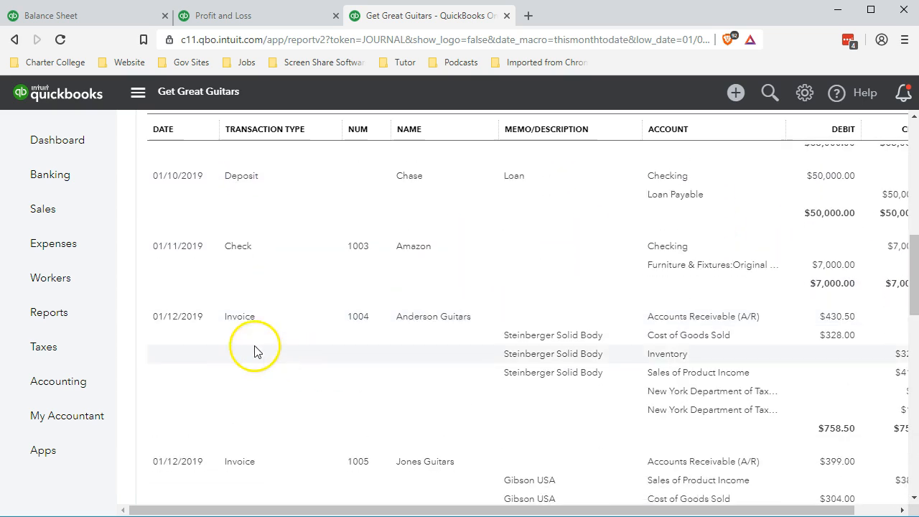
pyautogui.scroll(-1, 747, 343)
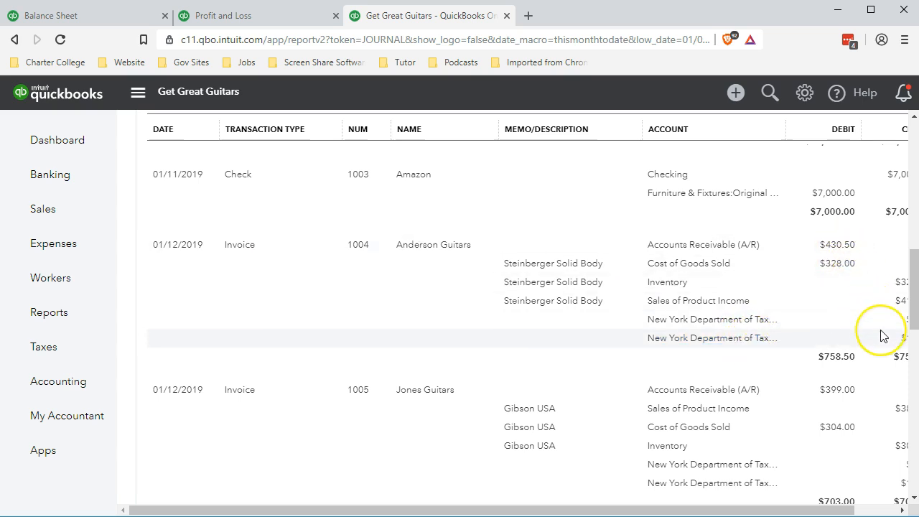
pyautogui.scroll(-2, 523, 369)
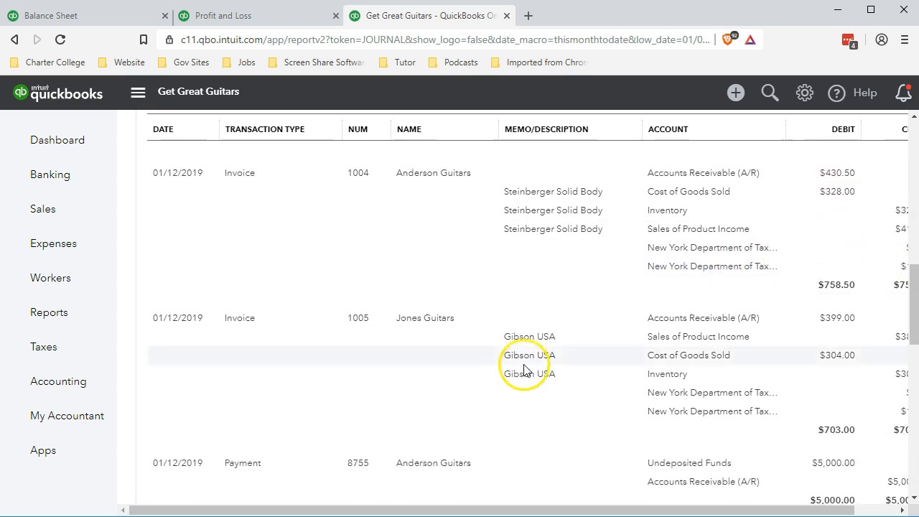
pyautogui.scroll(-1, 431, 367)
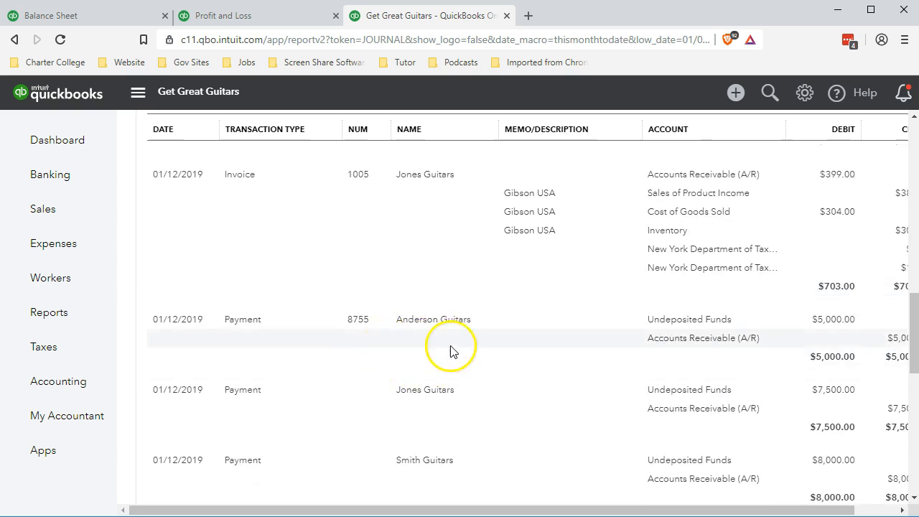
pyautogui.scroll(-8, 304, 434)
pyautogui.scroll(-1, 304, 434)
pyautogui.scroll(20, 304, 434)
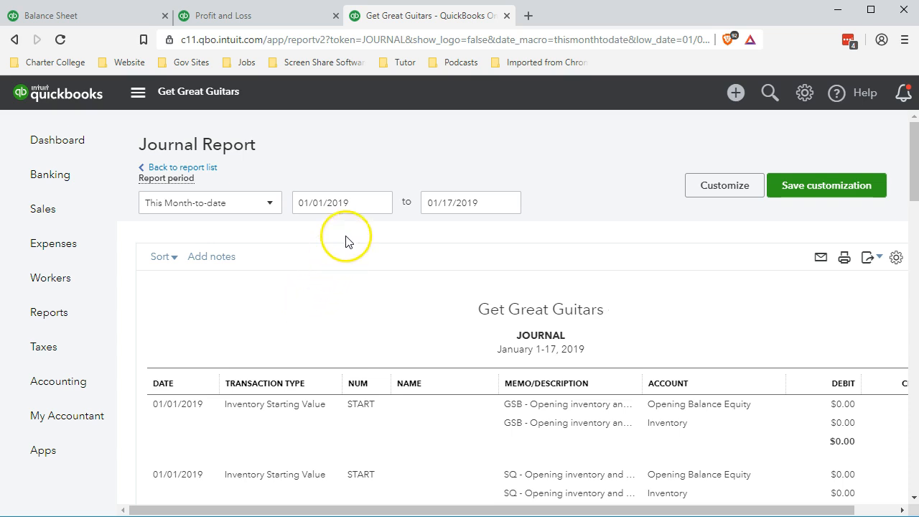
# - Set the Journal report period to run from 02/28/2019 to 02/28/2019
pyautogui.click(357, 204)
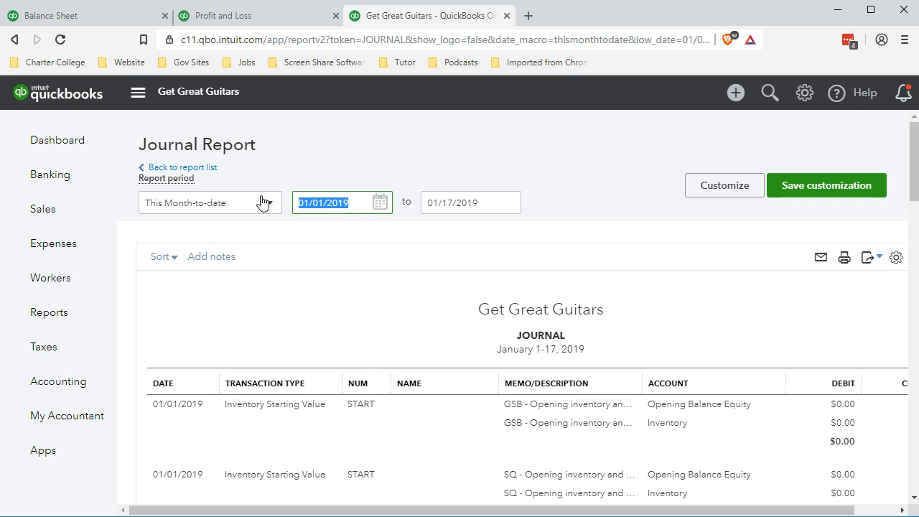
pyautogui.write('022819')
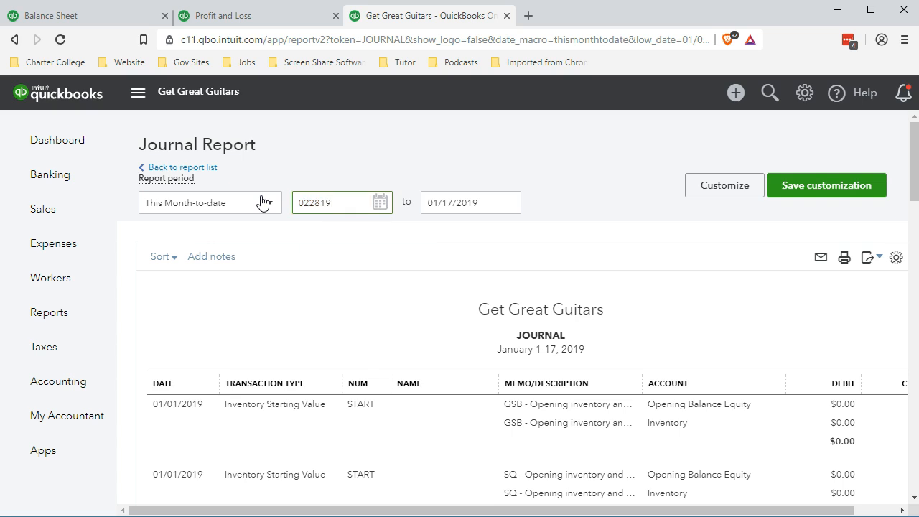
pyautogui.press('Tab')
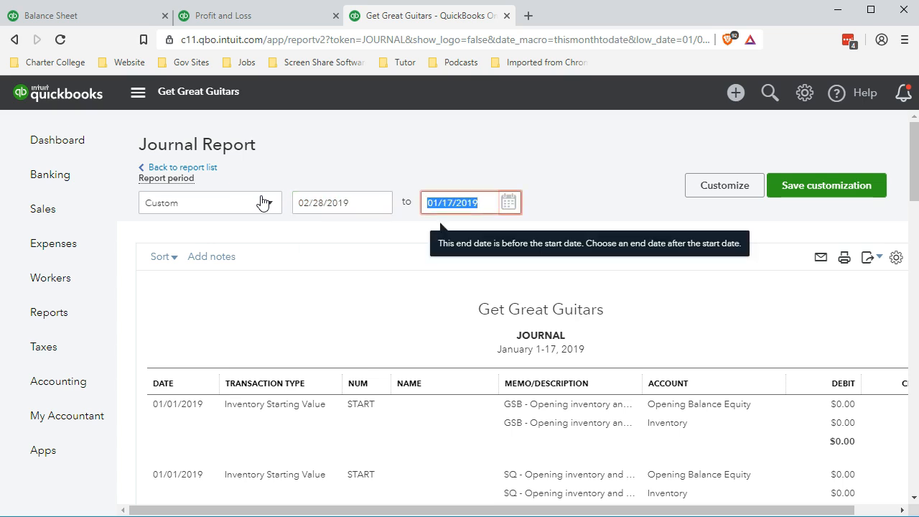
pyautogui.write('02')
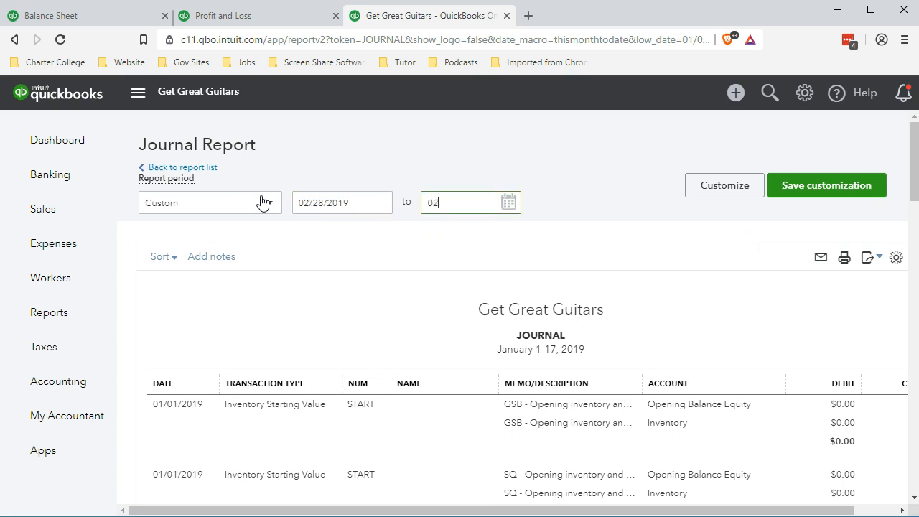
pyautogui.write('/28/2019')
pyautogui.press('Tab')
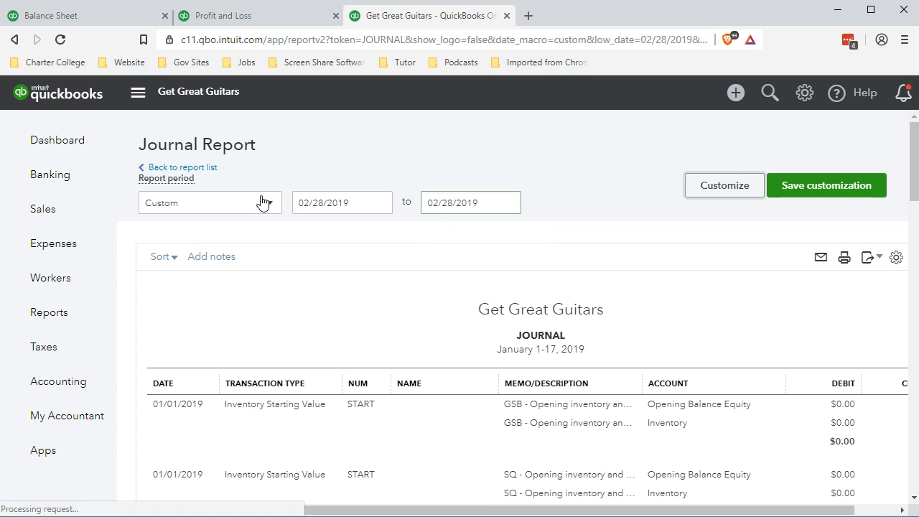
# - Scroll through the February 28, 2019 Journal report to review its transactions
pyautogui.scroll(-2, 308, 416)
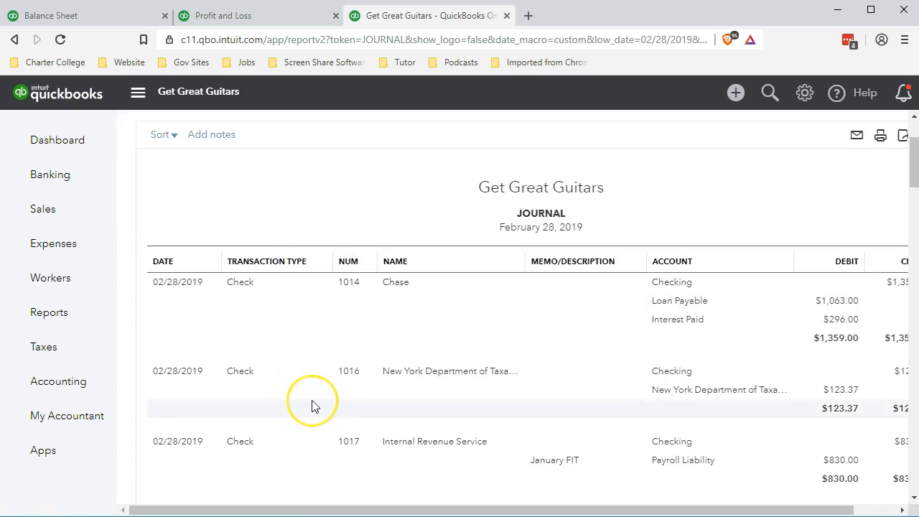
pyautogui.scroll(2, 312, 406)
pyautogui.click(342, 324)
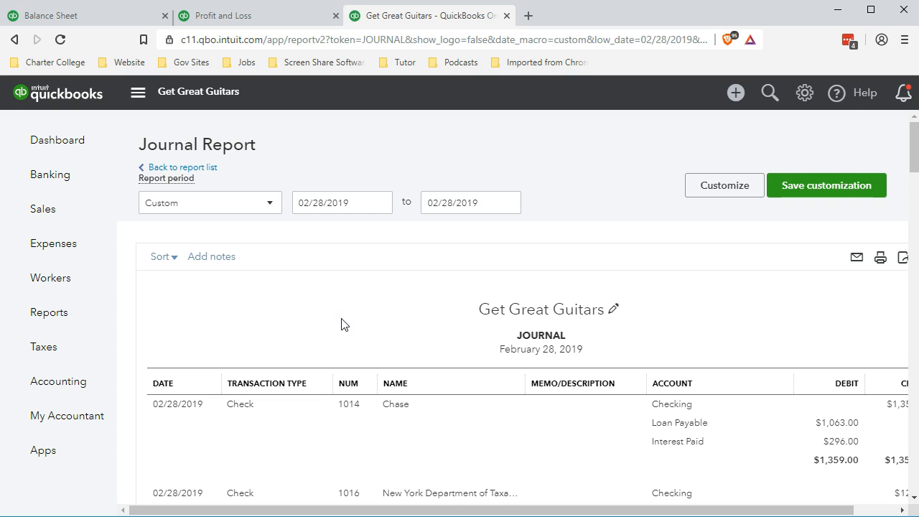
pyautogui.click(339, 294)
pyautogui.scroll(-1, 346, 299)
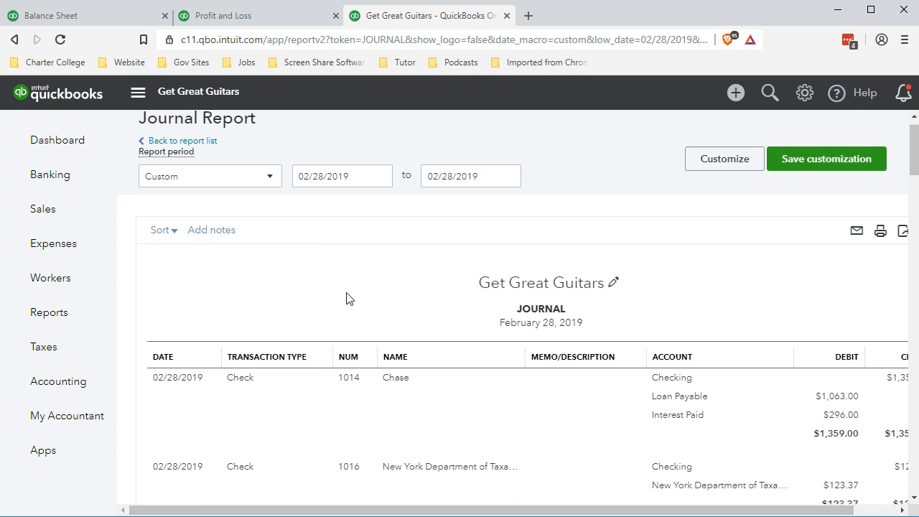
pyautogui.scroll(-2, 369, 353)
pyautogui.scroll(-1, 312, 383)
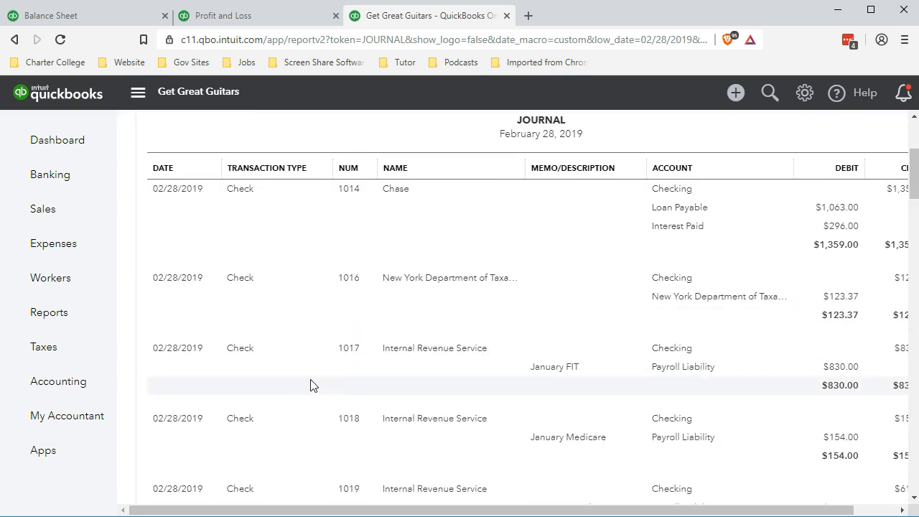
pyautogui.scroll(-1, 310, 385)
pyautogui.click(246, 263)
pyautogui.scroll(-3, 250, 266)
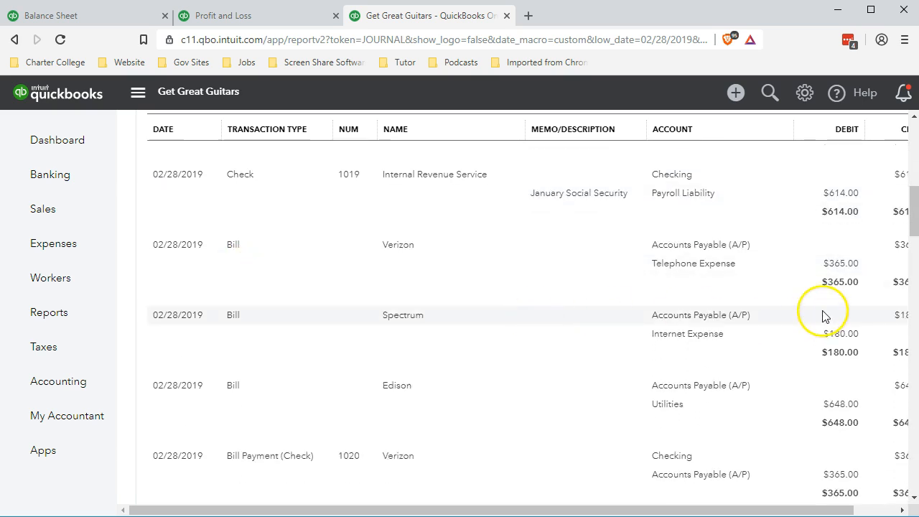
pyautogui.scroll(-2, 433, 369)
pyautogui.scroll(-7, 433, 372)
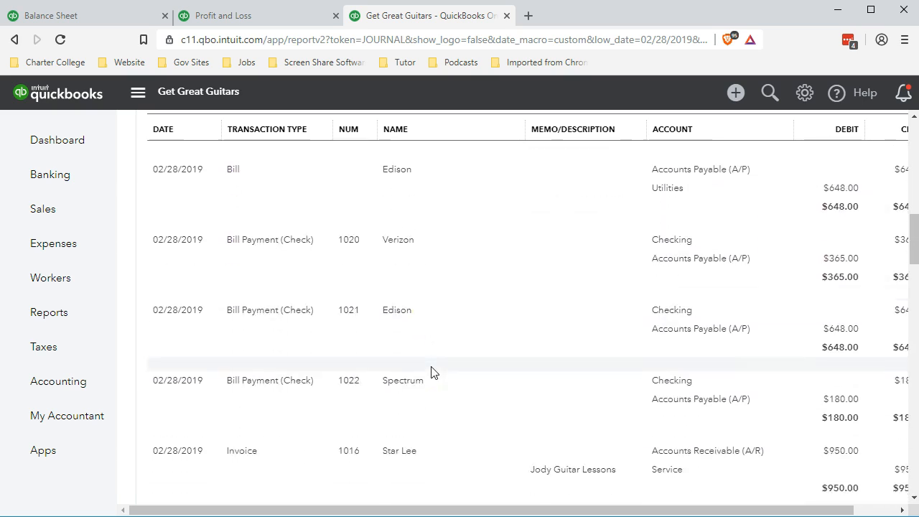
pyautogui.scroll(-8, 432, 372)
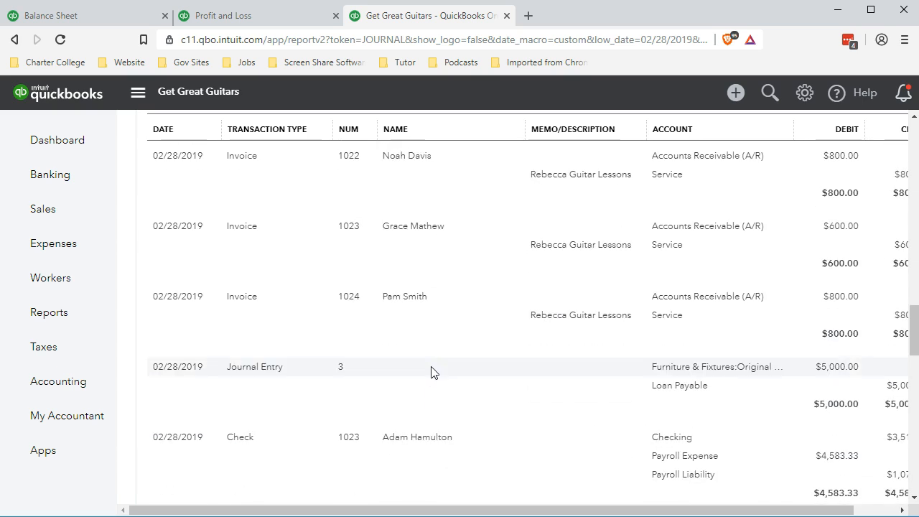
pyautogui.scroll(-3, 430, 372)
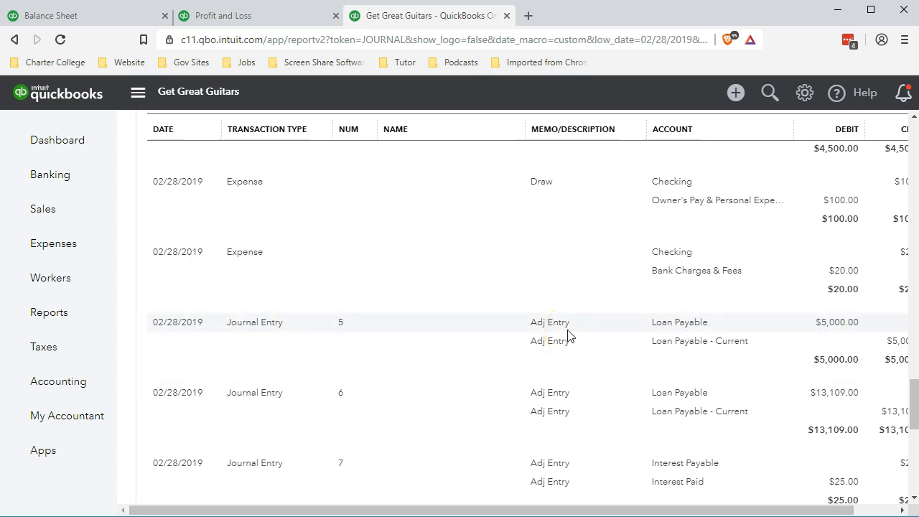
pyautogui.scroll(10, 567, 335)
pyautogui.scroll(10, 567, 336)
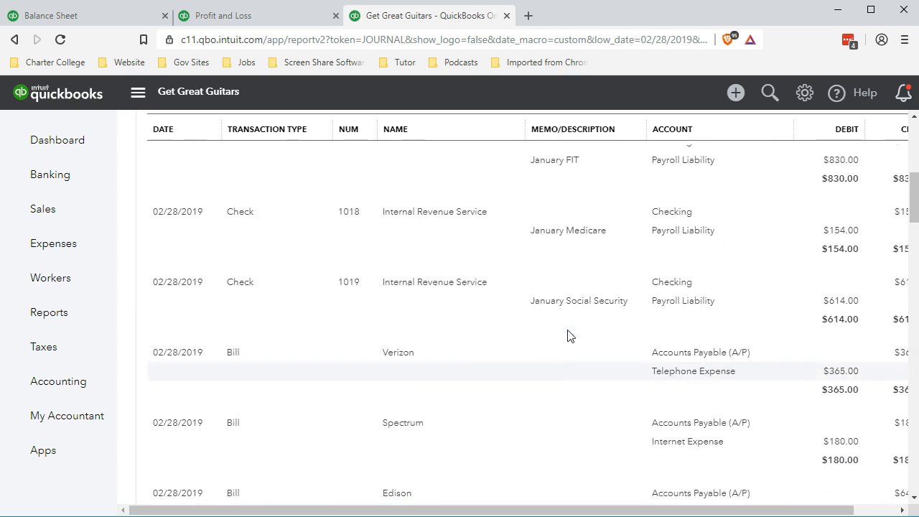
pyautogui.scroll(10, 567, 335)
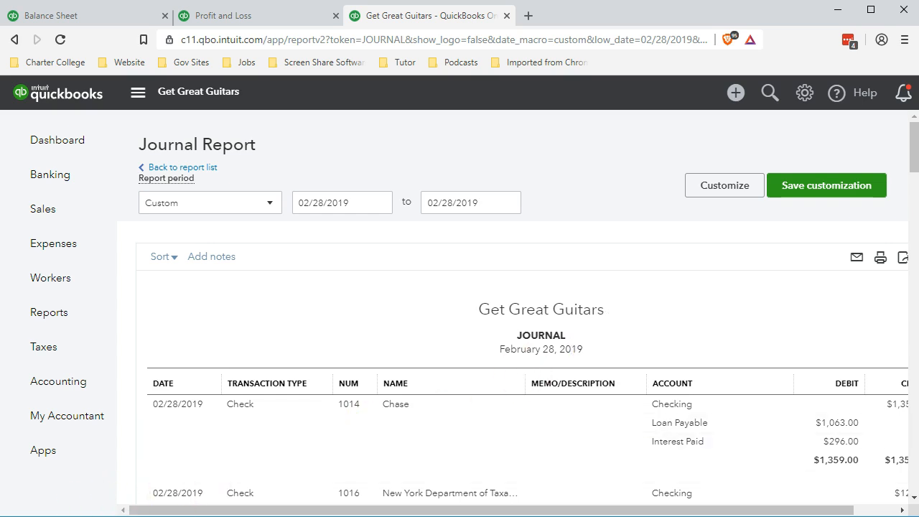
# - Customize the Journal report to filter Transaction Type to Journal Entry and run it
pyautogui.click(715, 190)
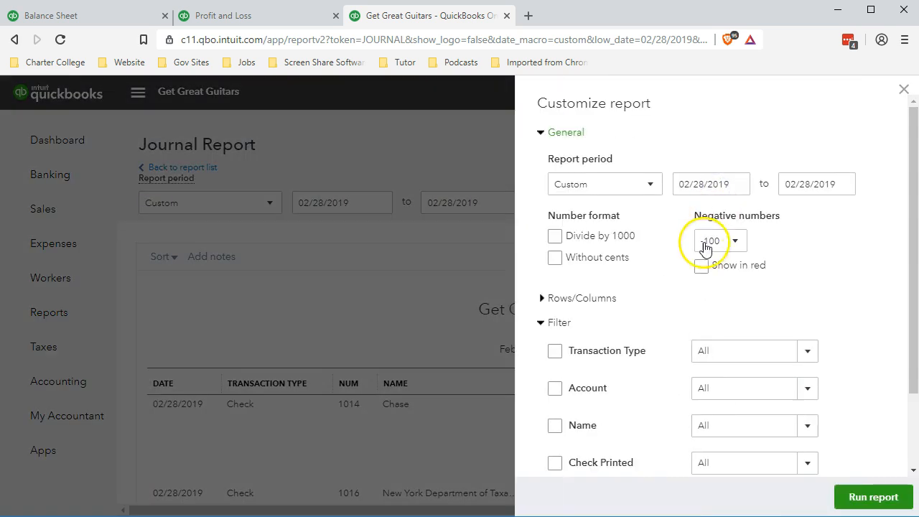
pyautogui.click(547, 323)
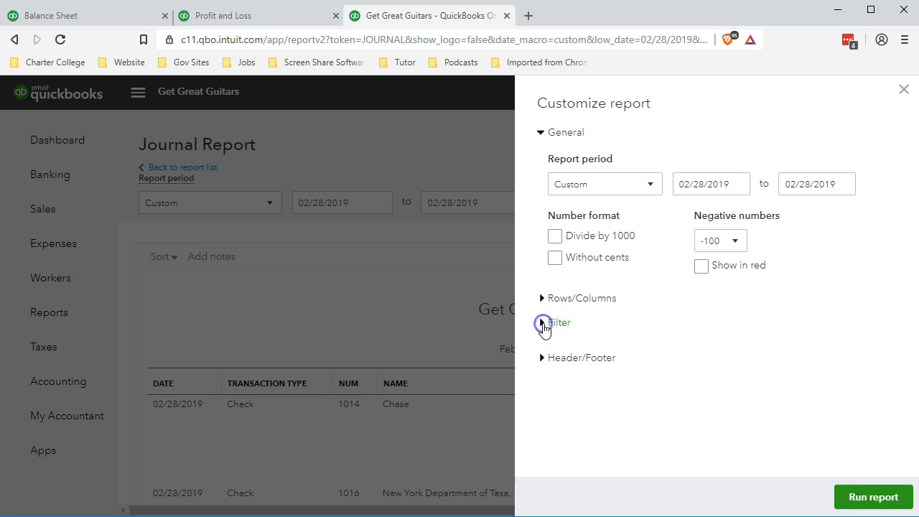
pyautogui.click(542, 324)
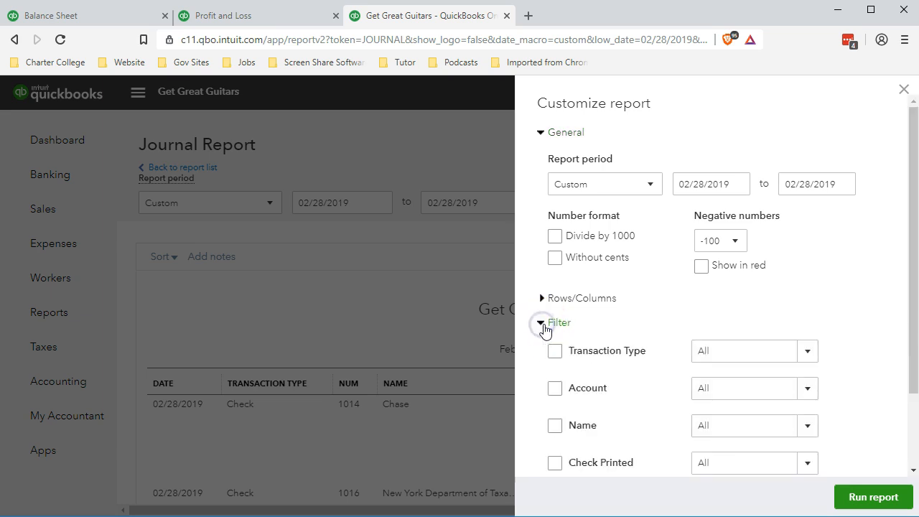
pyautogui.scroll(-1, 546, 325)
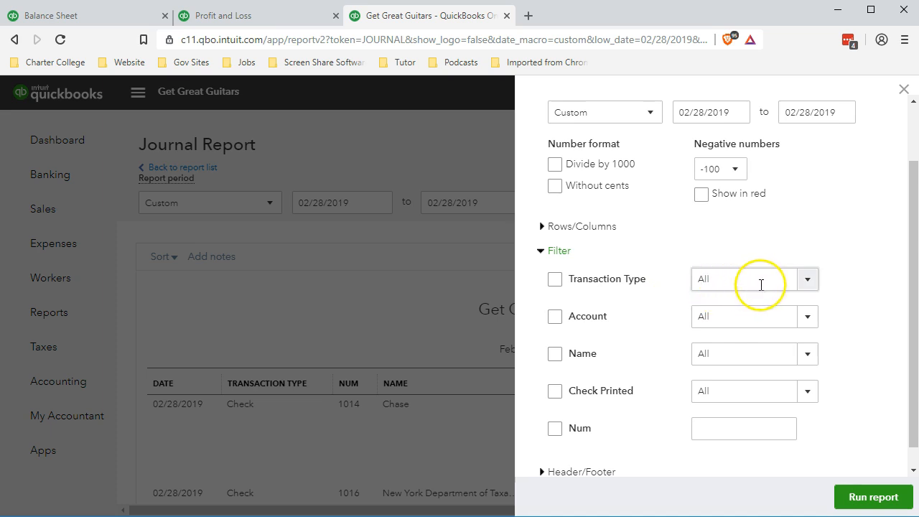
pyautogui.click(808, 280)
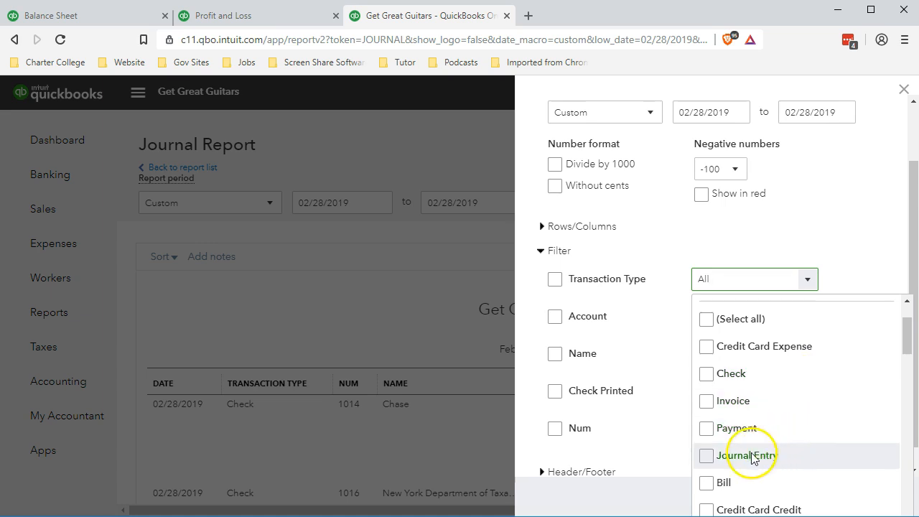
pyautogui.click(707, 457)
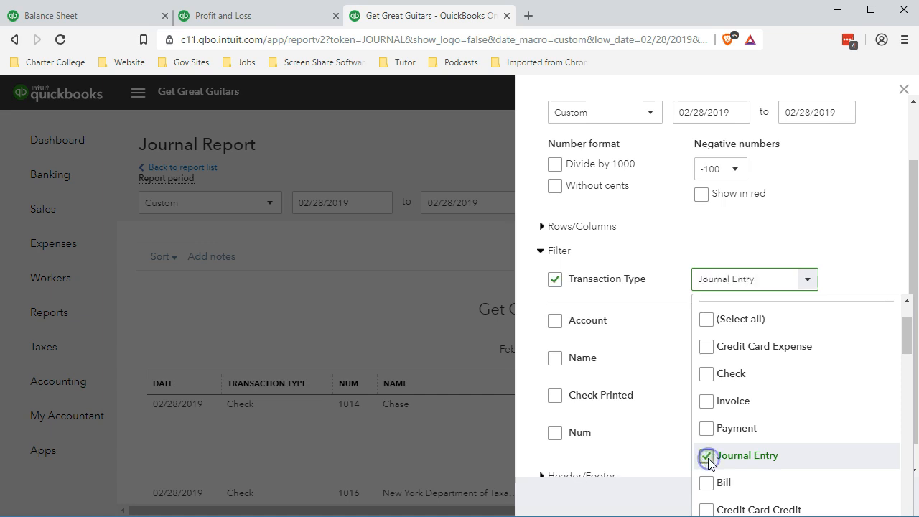
pyautogui.click(841, 251)
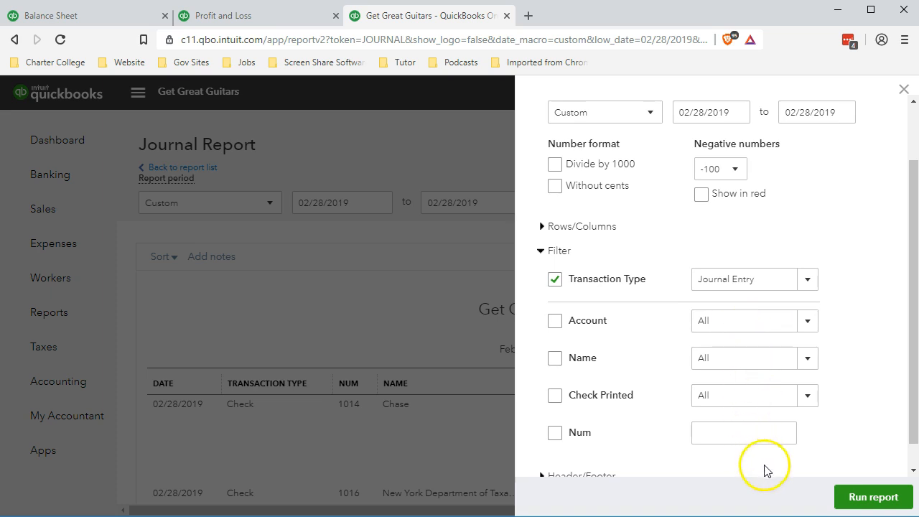
pyautogui.click(854, 501)
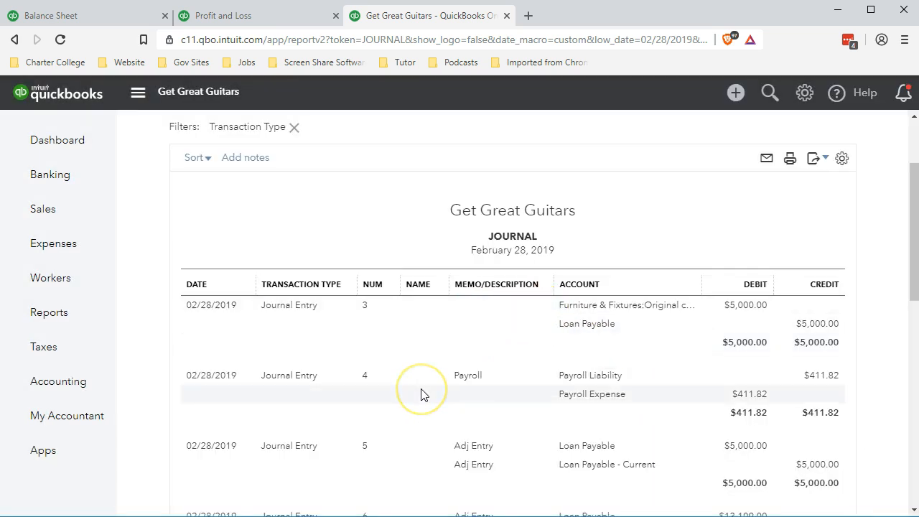
# - Review the filtered journal entries in the report
pyautogui.click(425, 400)
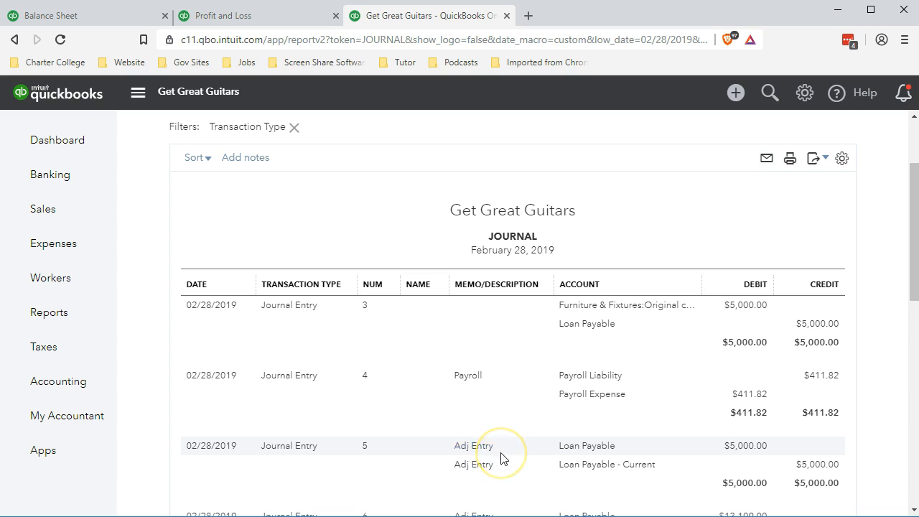
pyautogui.scroll(-3, 502, 458)
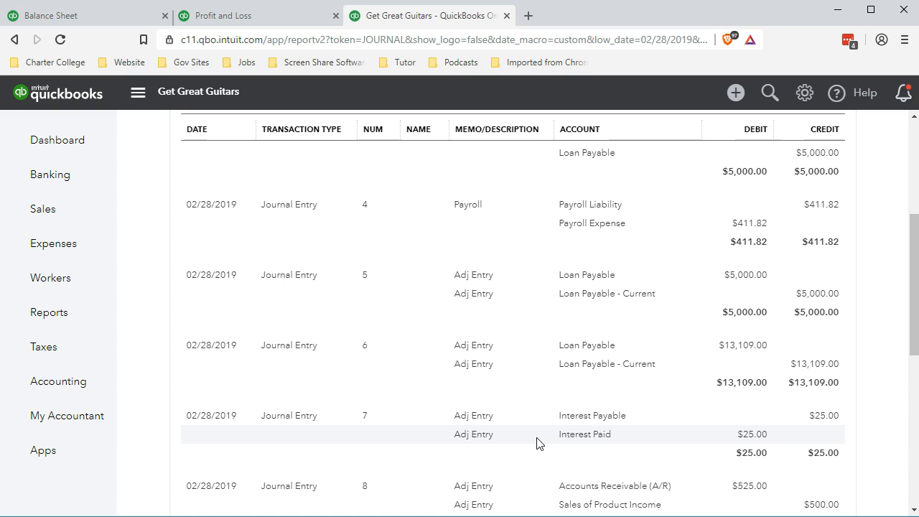
pyautogui.click(530, 412)
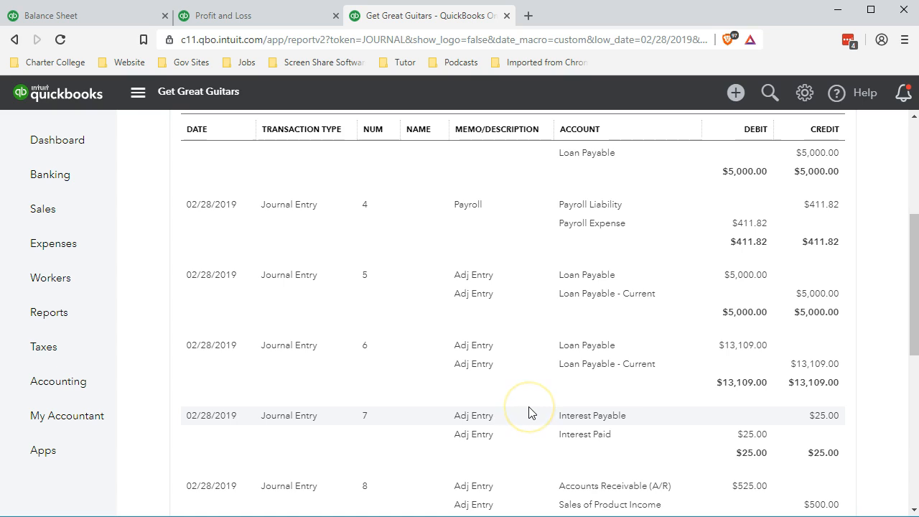
# - Scroll through the filtered February 28 journal entries down to the report total to examine each adjusting entry
pyautogui.scroll(-1, 529, 413)
pyautogui.scroll(1, 530, 413)
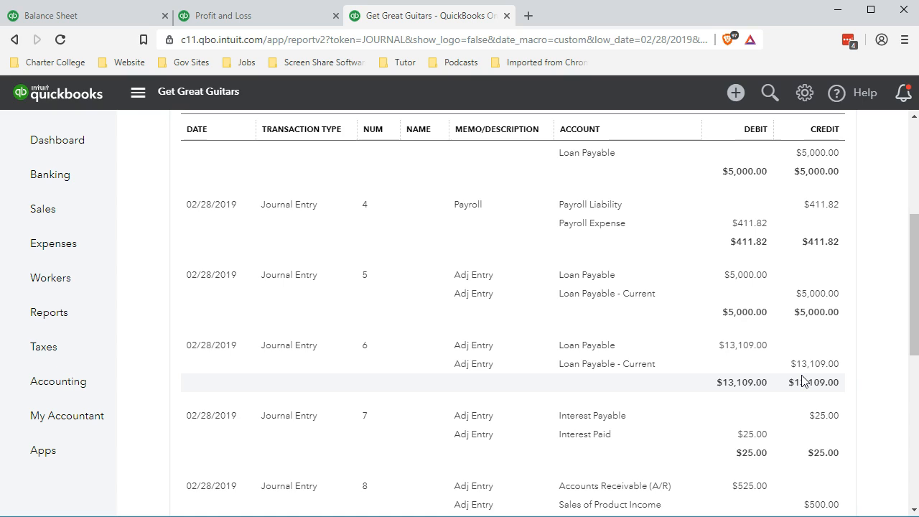
pyautogui.scroll(-1, 803, 380)
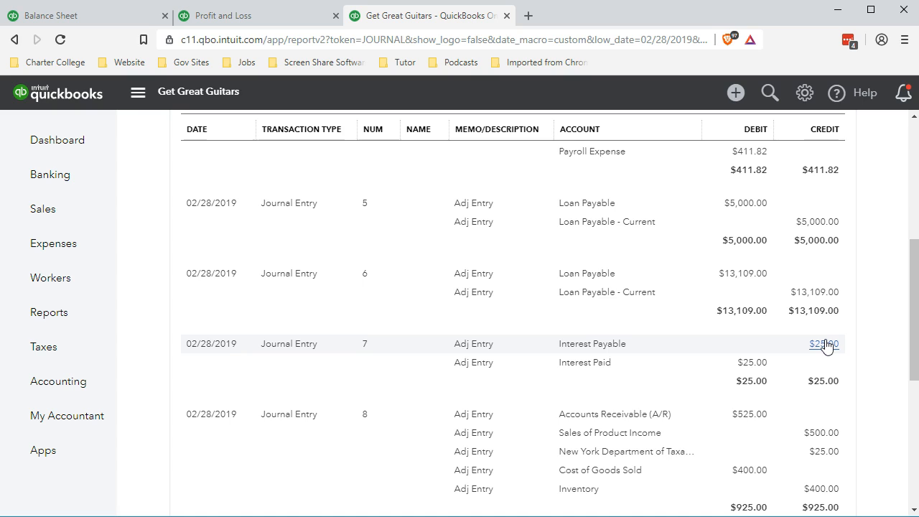
pyautogui.scroll(-1, 826, 345)
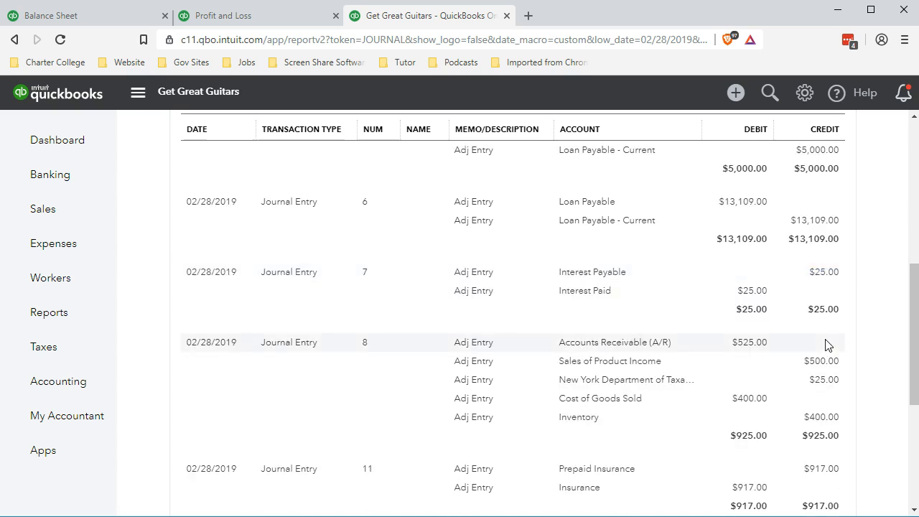
pyautogui.click(820, 325)
pyautogui.click(826, 275)
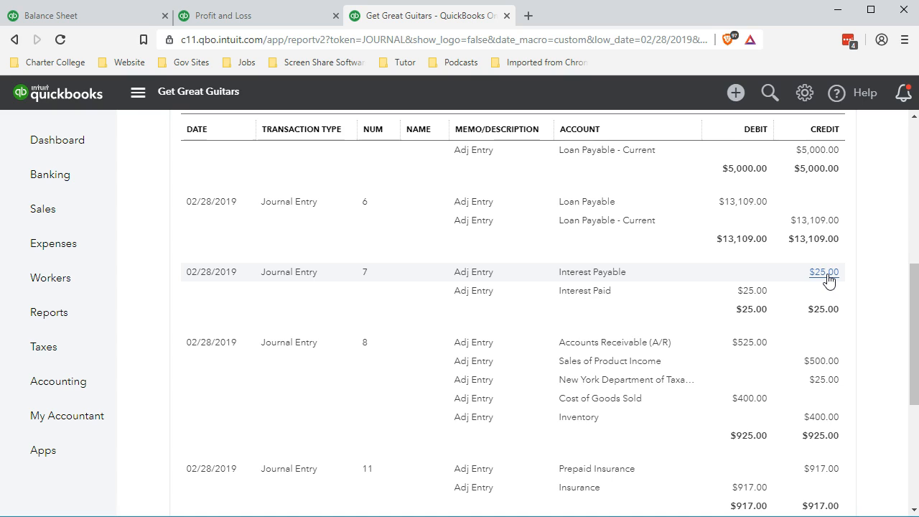
pyautogui.click(204, 309)
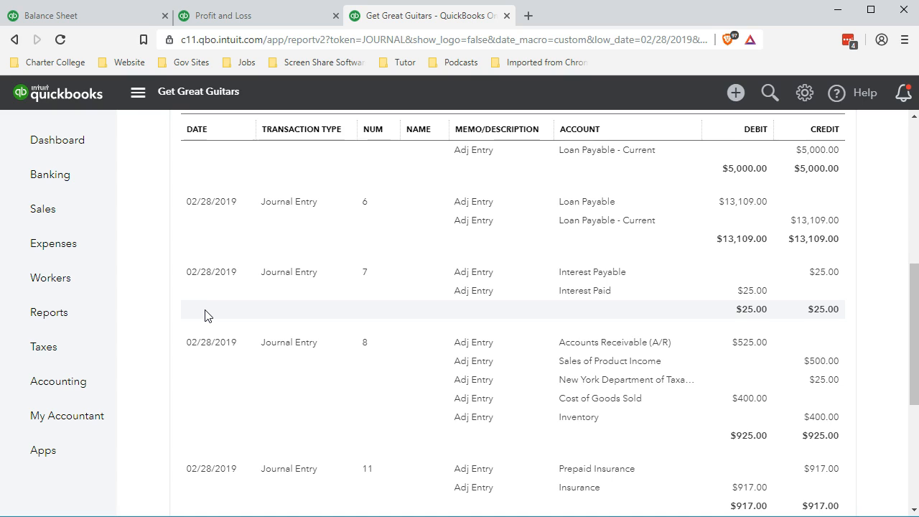
pyautogui.scroll(5, 205, 316)
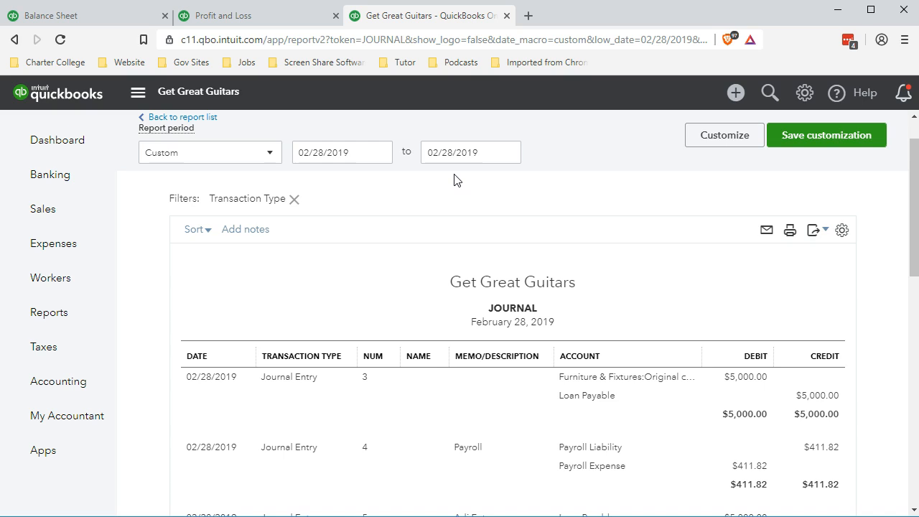
pyautogui.scroll(-2, 464, 236)
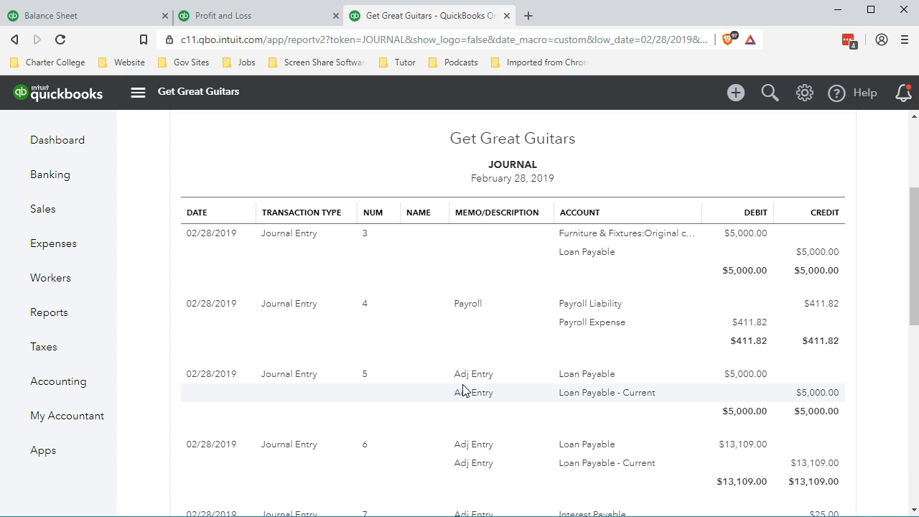
pyautogui.scroll(-3, 463, 390)
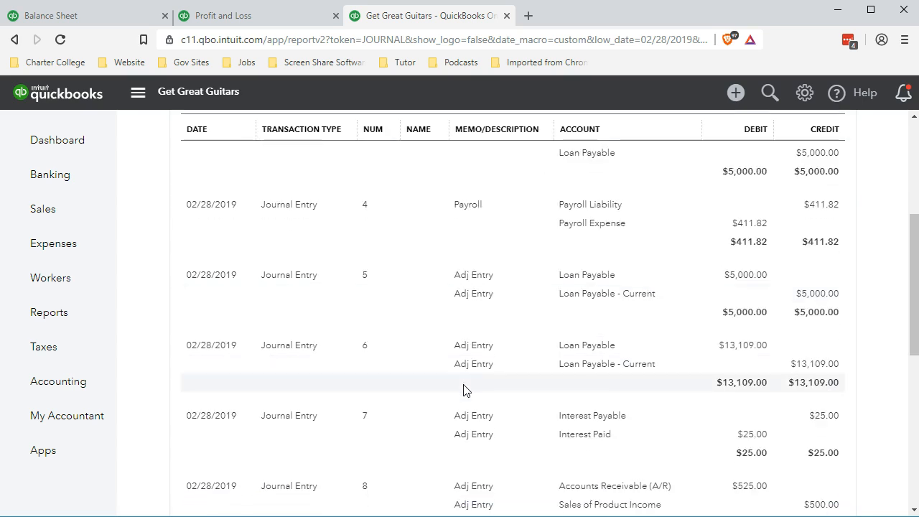
pyautogui.scroll(-1, 463, 390)
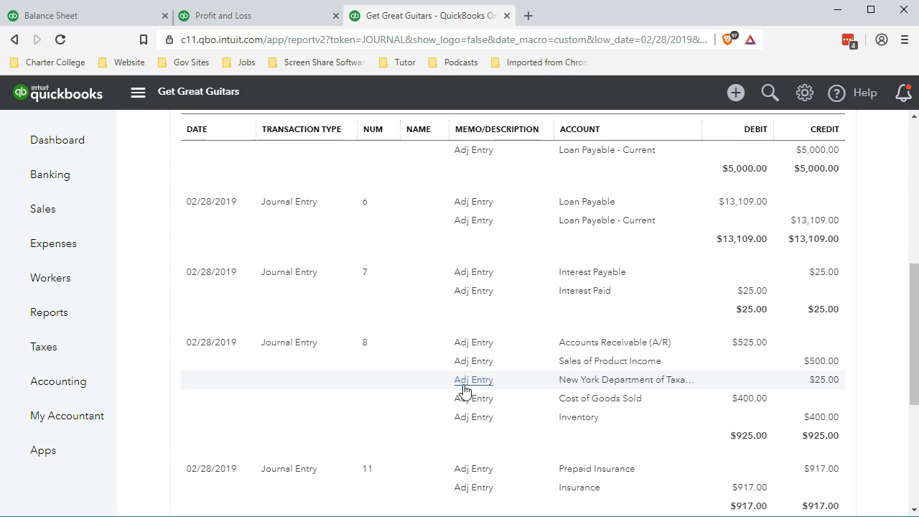
pyautogui.scroll(-1, 412, 408)
pyautogui.scroll(-1, 412, 408)
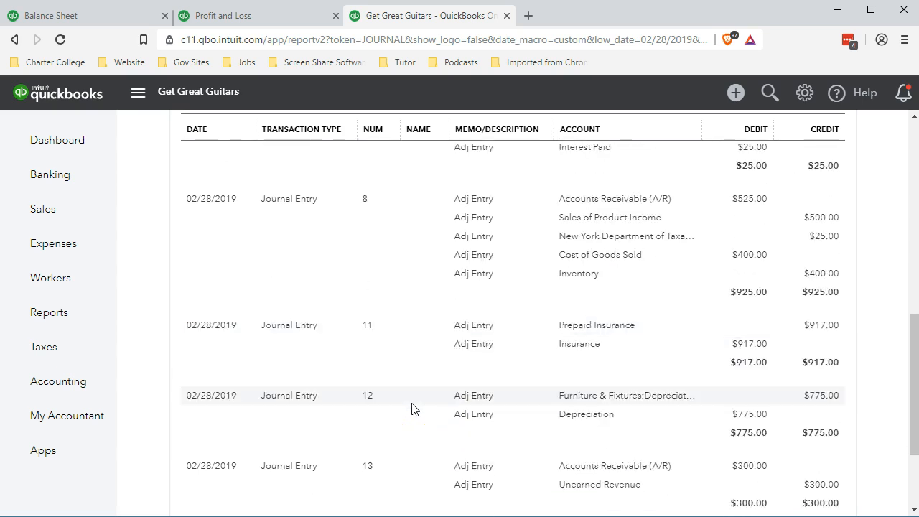
pyautogui.scroll(-1, 411, 408)
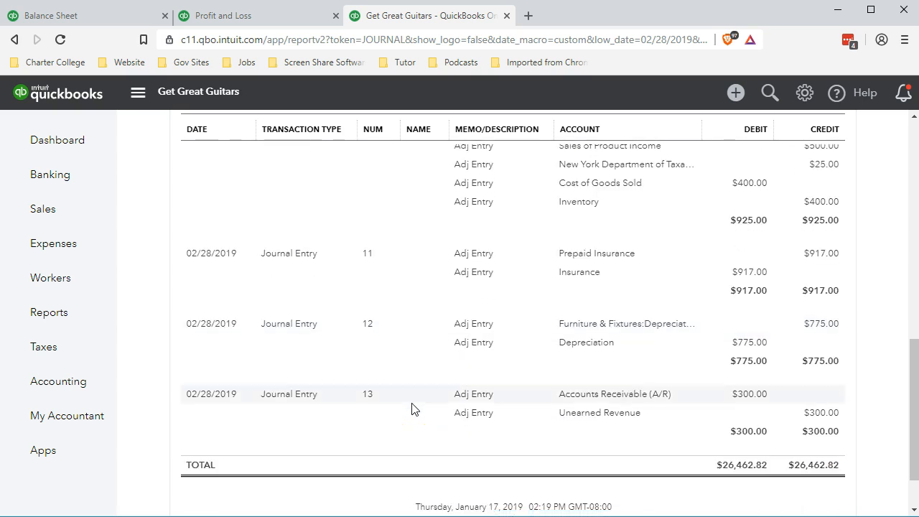
pyautogui.click(625, 492)
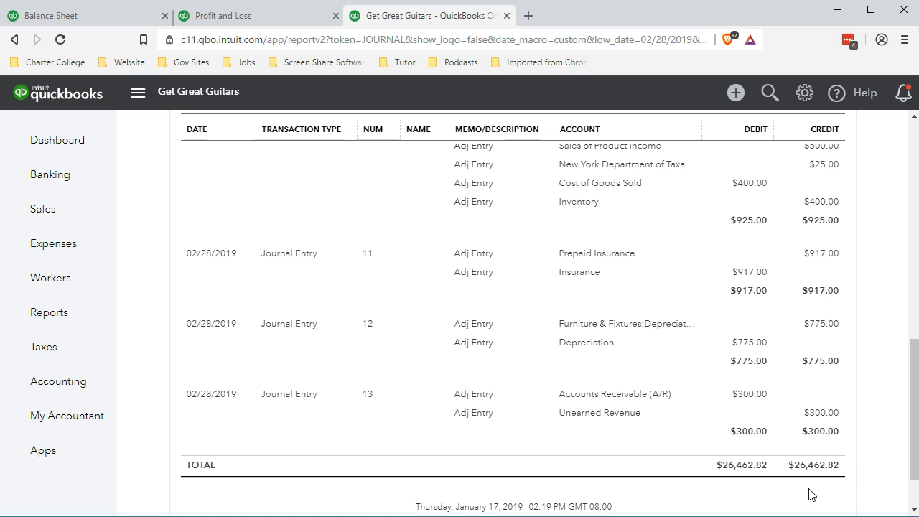
pyautogui.scroll(15, 810, 494)
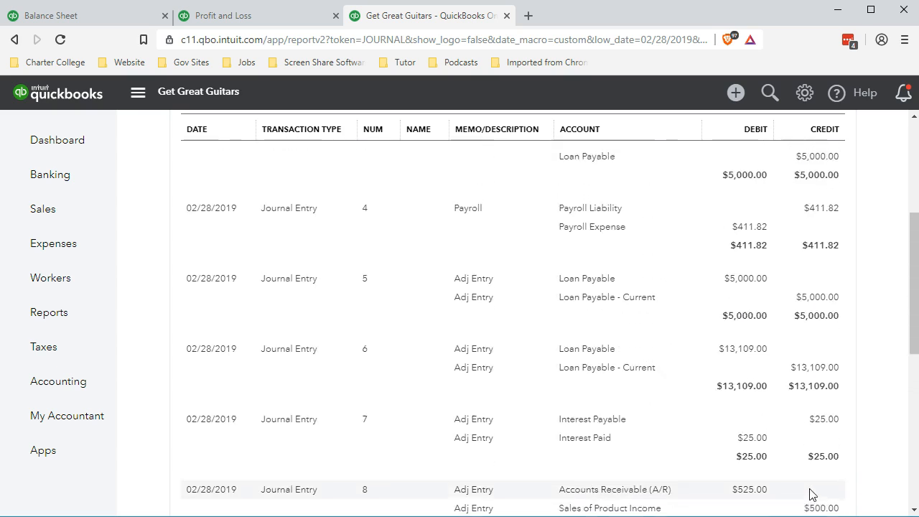
# - Customize the Journal report to remove the date prepared and time prepared from the footer
pyautogui.click(736, 189)
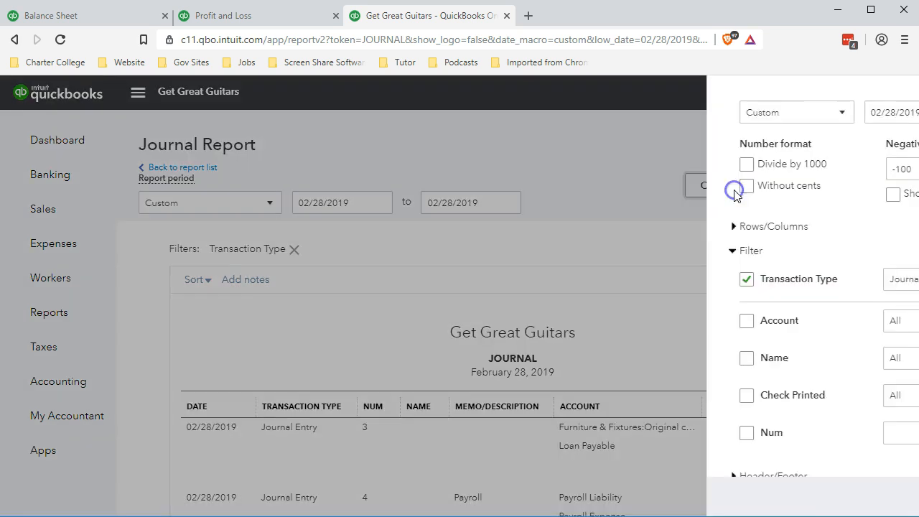
pyautogui.scroll(-2, 652, 359)
pyautogui.click(593, 452)
pyautogui.scroll(-4, 593, 445)
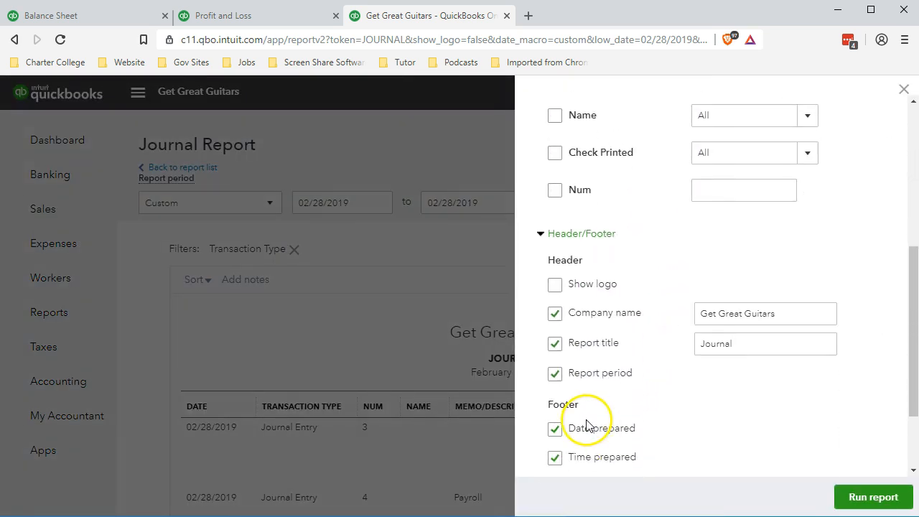
pyautogui.click(555, 357)
pyautogui.click(554, 385)
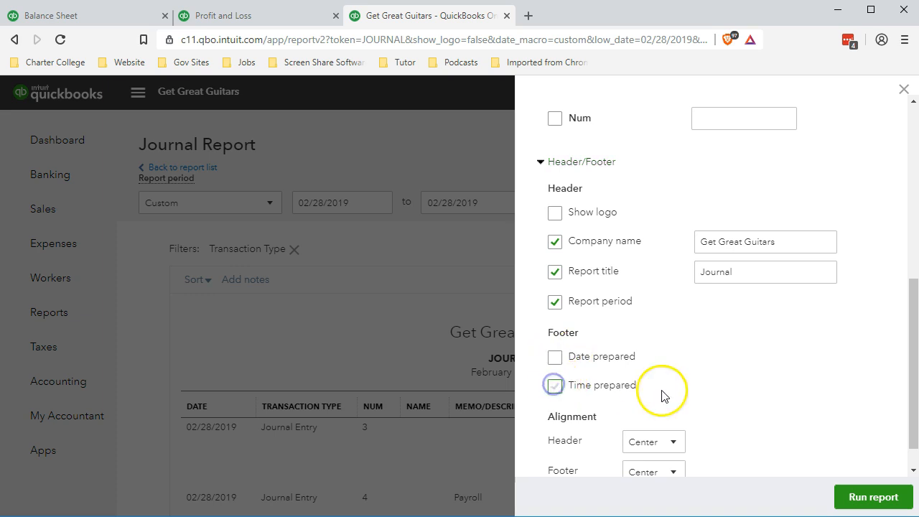
# - Format numbers without cents, show negatives as (100) in red, and run the report
pyautogui.scroll(3, 663, 395)
pyautogui.scroll(3, 662, 395)
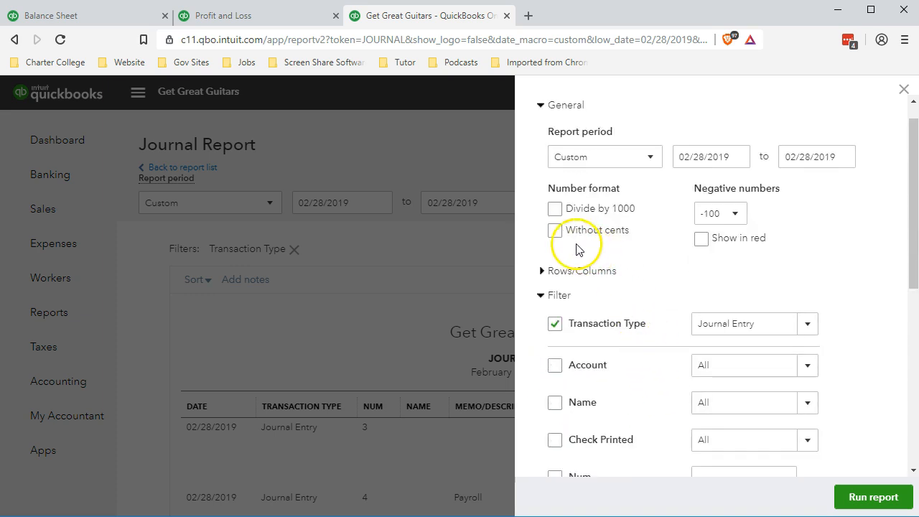
pyautogui.click(555, 230)
pyautogui.click(727, 214)
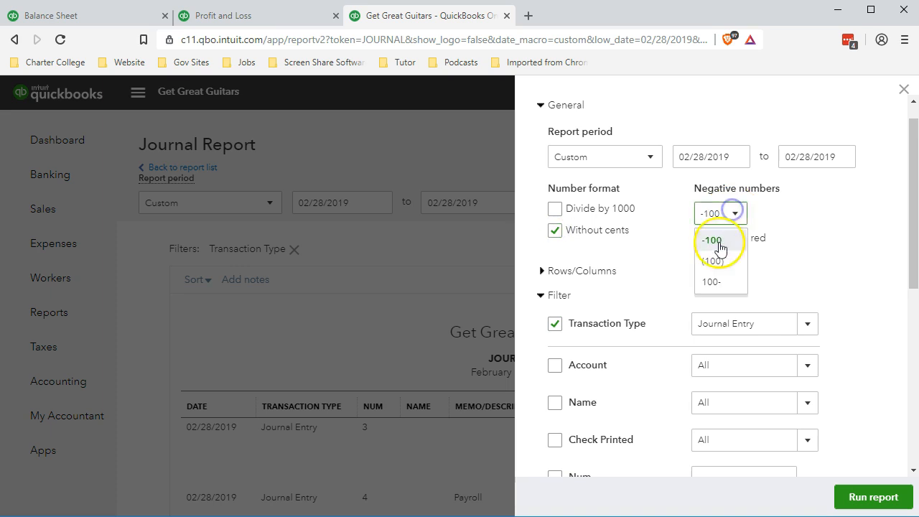
pyautogui.click(719, 262)
pyautogui.click(701, 239)
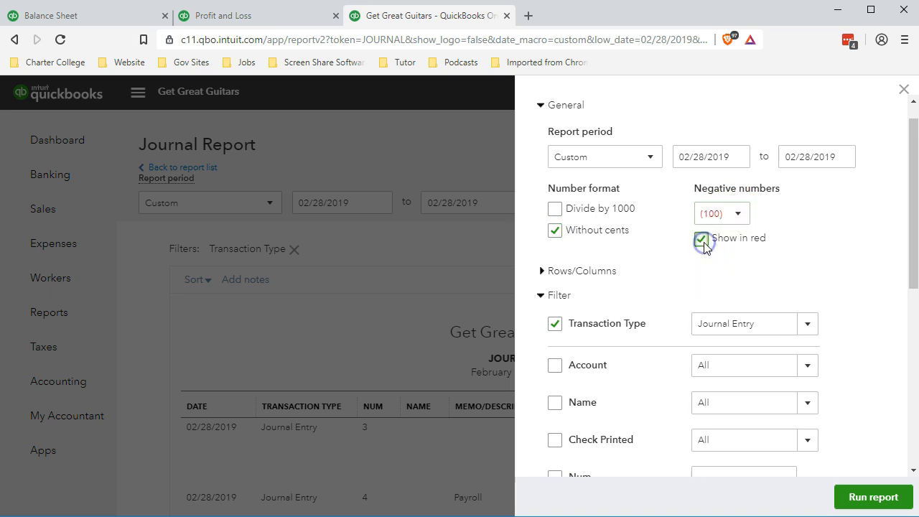
pyautogui.click(851, 498)
# - Export the customized Journal report to Excel
pyautogui.scroll(-2, 852, 498)
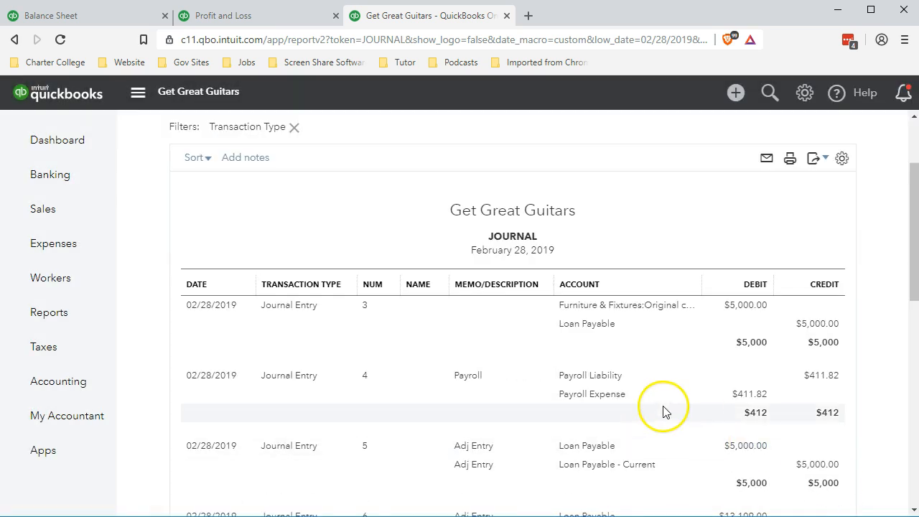
pyautogui.scroll(1, 663, 412)
pyautogui.scroll(1, 663, 411)
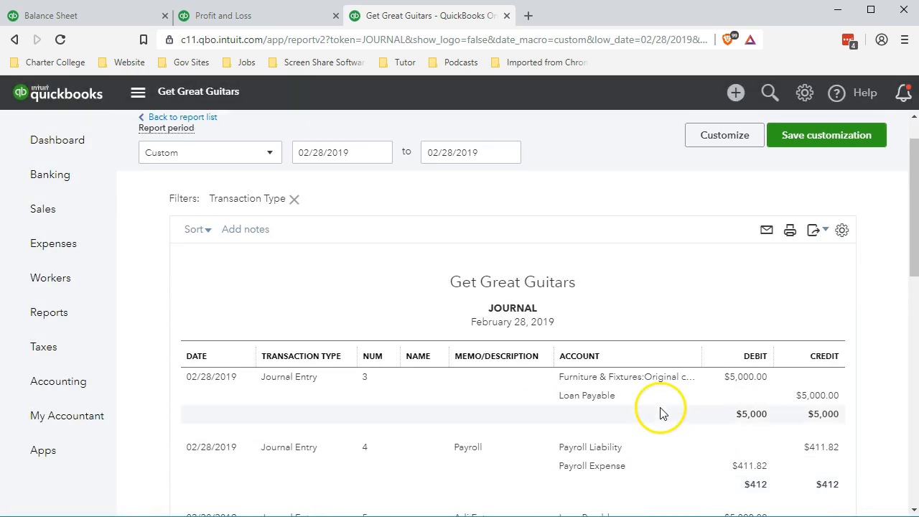
pyautogui.click(819, 234)
pyautogui.click(783, 255)
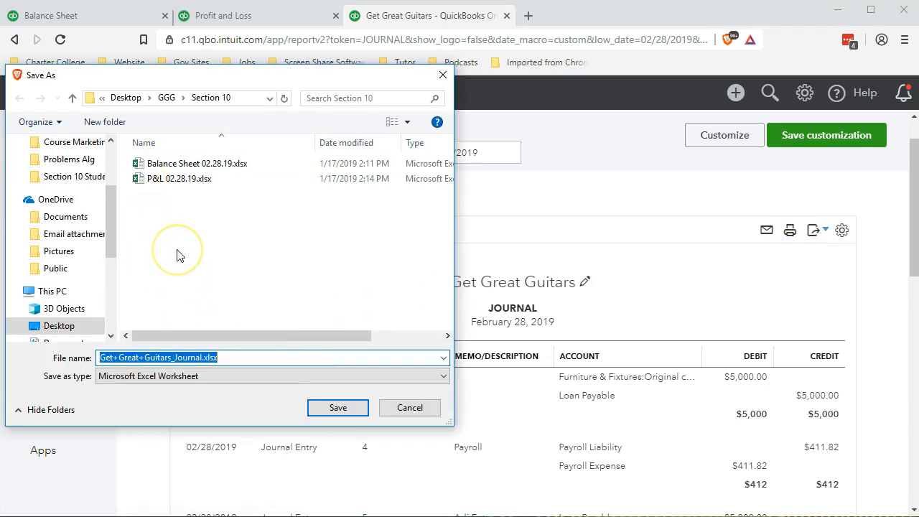
# - Name the exported file Adjusting Journal Entires 02.28.19 and save it in the Section 10 folder
pyautogui.write('Adjusting En')
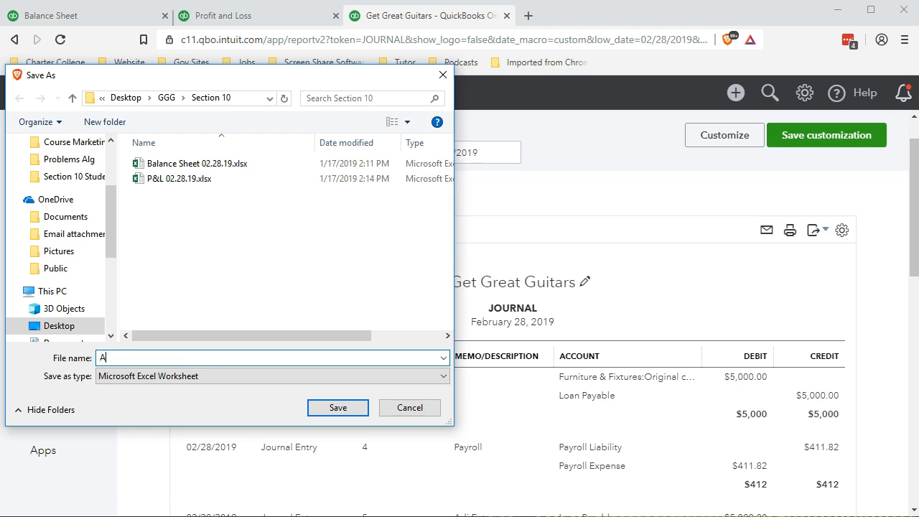
pyautogui.press('BackSpace')
pyautogui.press('BackSpace')
pyautogui.write('JOurnal')
pyautogui.press('BackSpace')
pyautogui.press('BackSpace')
pyautogui.press('BackSpace')
pyautogui.press('BackSpace')
pyautogui.press('BackSpace')
pyautogui.press('BackSpace')
pyautogui.write('ournal Entires 02.28.19')
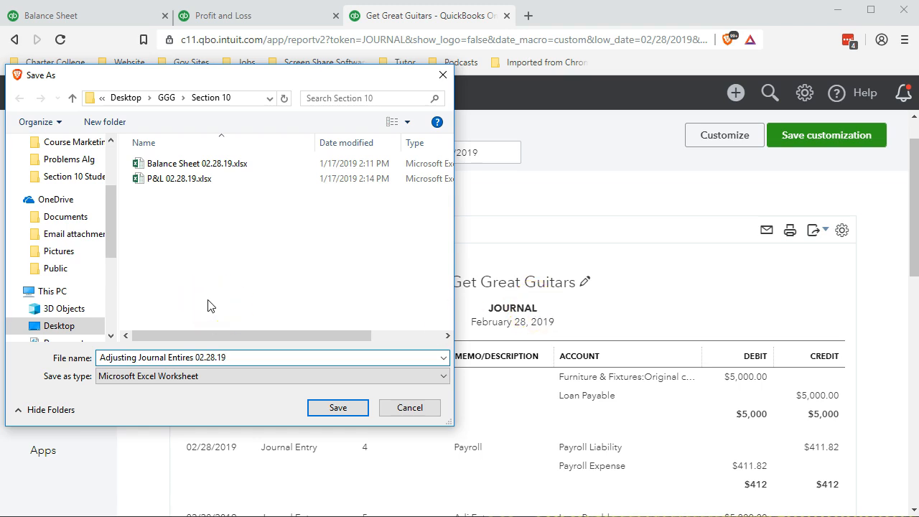
pyautogui.click(311, 408)
pyautogui.click(343, 412)
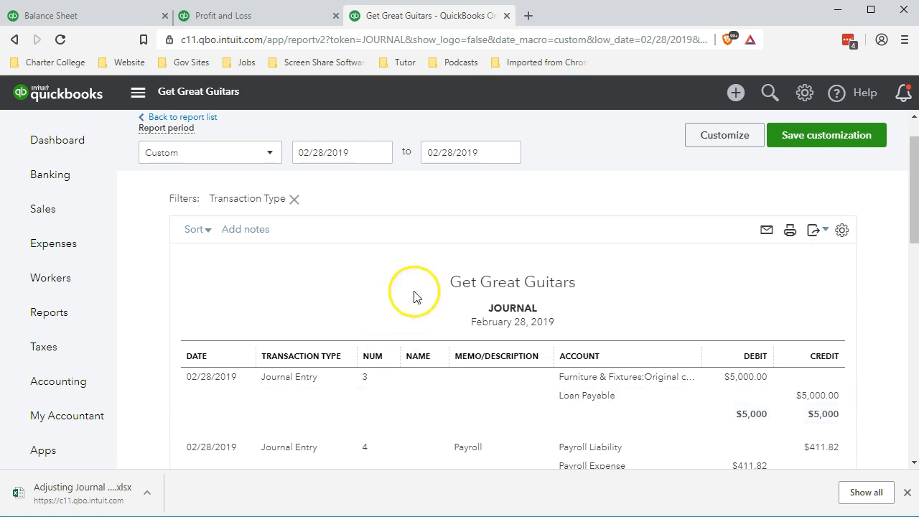
# - Duplicate the Journal report tab and set its period to 03/01/2019 through 03/01/2019
pyautogui.rightClick(422, 20)
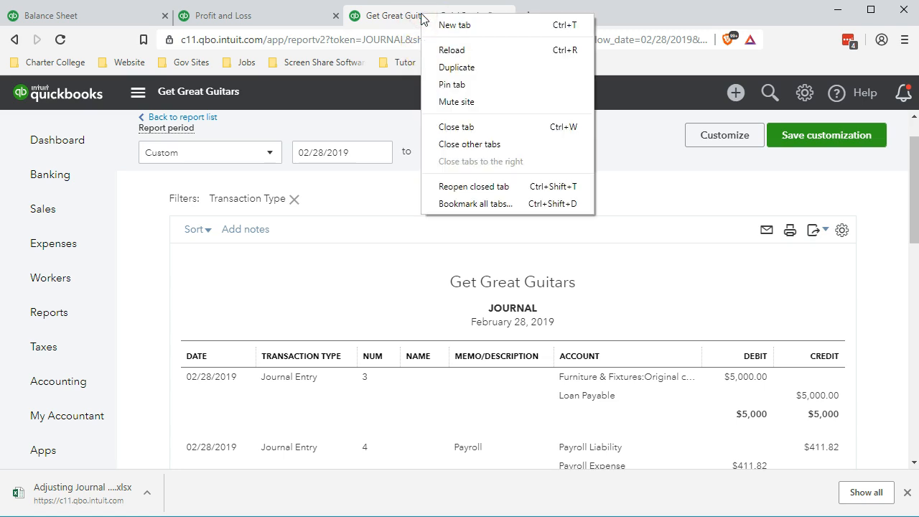
pyautogui.click(438, 66)
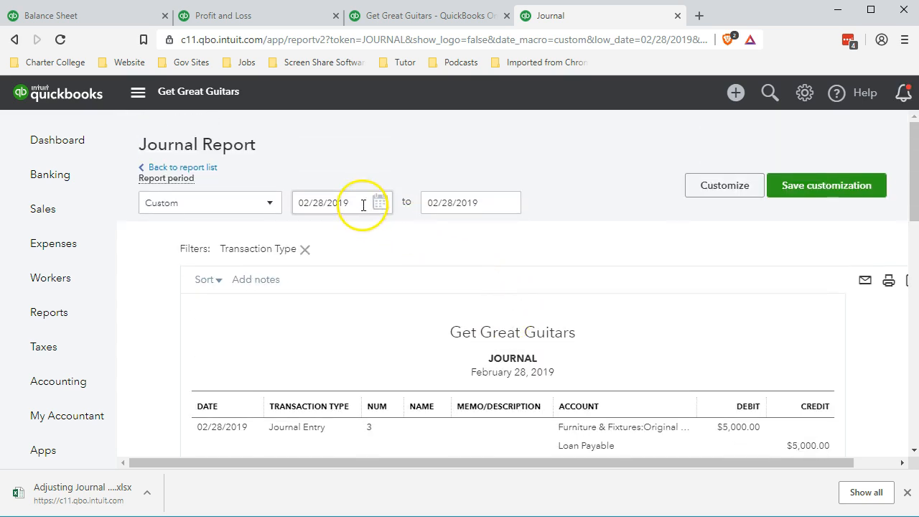
pyautogui.click(363, 205)
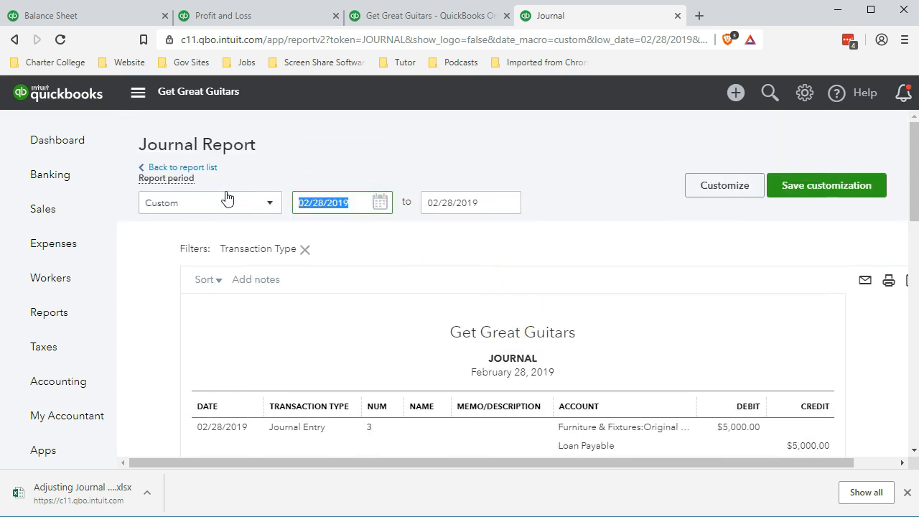
pyautogui.write('0301')
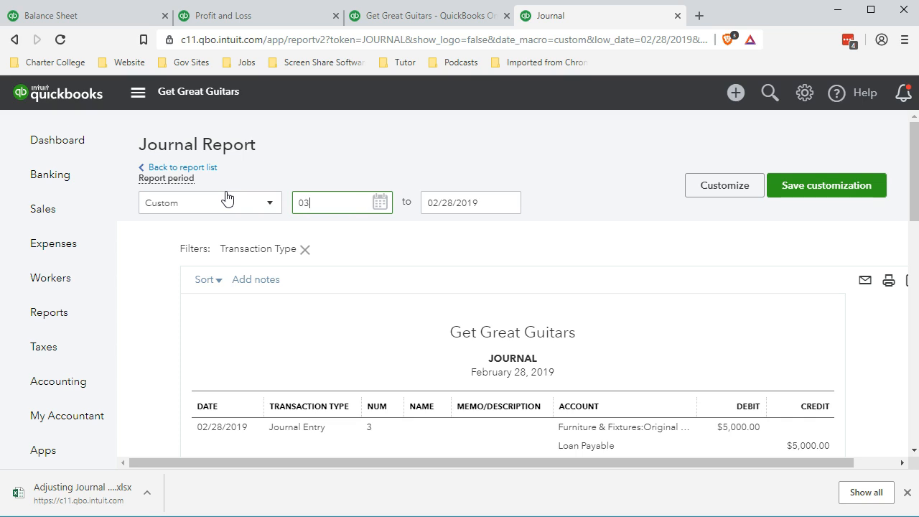
pyautogui.press('Tab')
pyautogui.write('0301')
pyautogui.press('Tab')
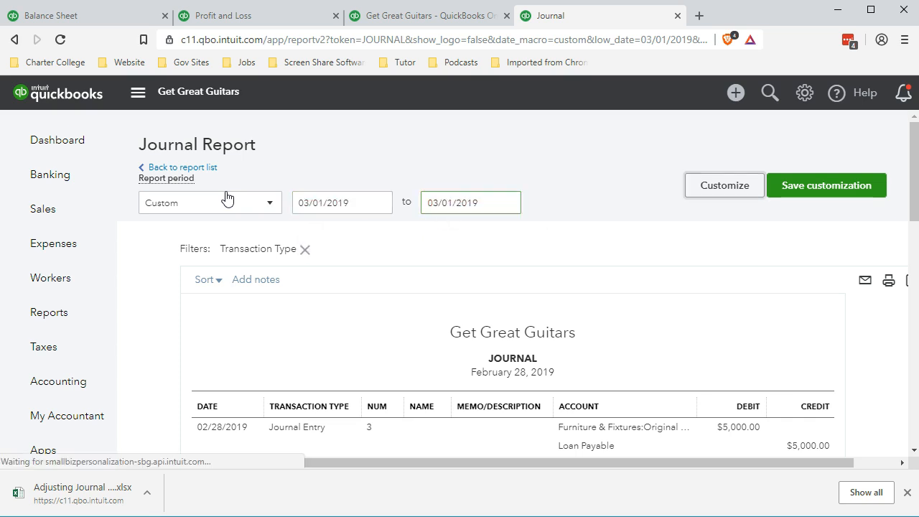
# - Close the downloads bar and scroll through the March 1, 2019 reversing journal entries to the total
pyautogui.scroll(-2, 225, 198)
pyautogui.scroll(2, 353, 305)
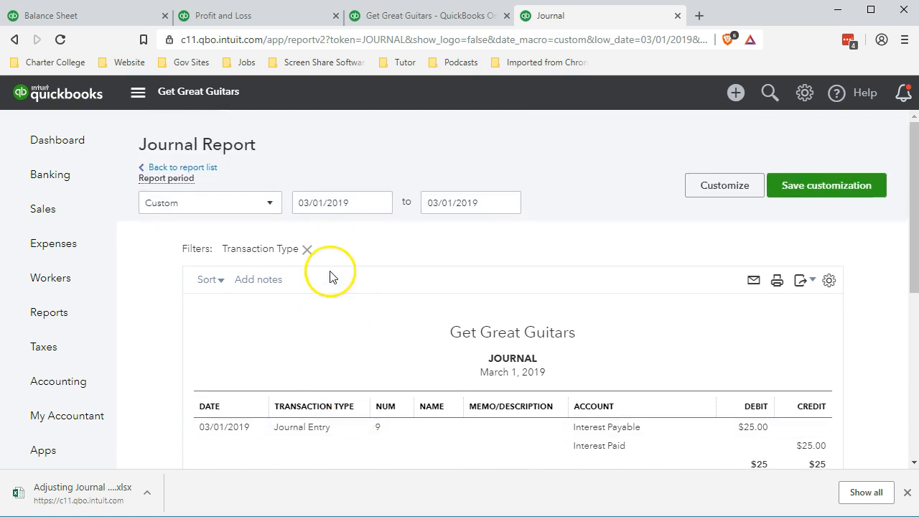
pyautogui.click(336, 230)
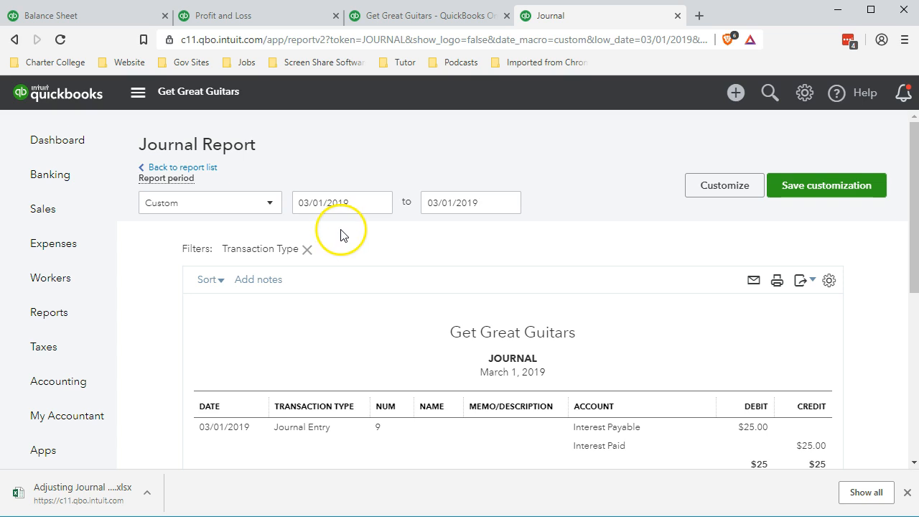
pyautogui.click(907, 492)
pyautogui.scroll(-1, 653, 336)
pyautogui.scroll(-1, 653, 336)
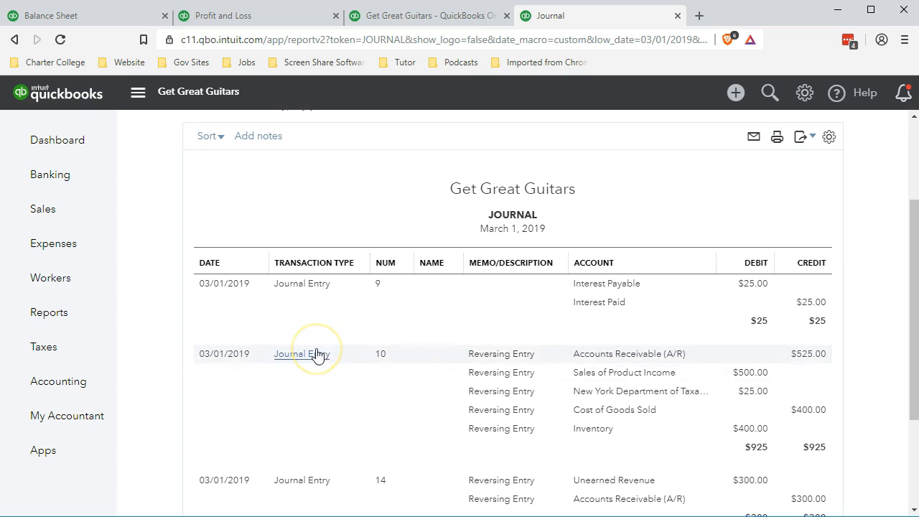
pyautogui.scroll(-1, 433, 372)
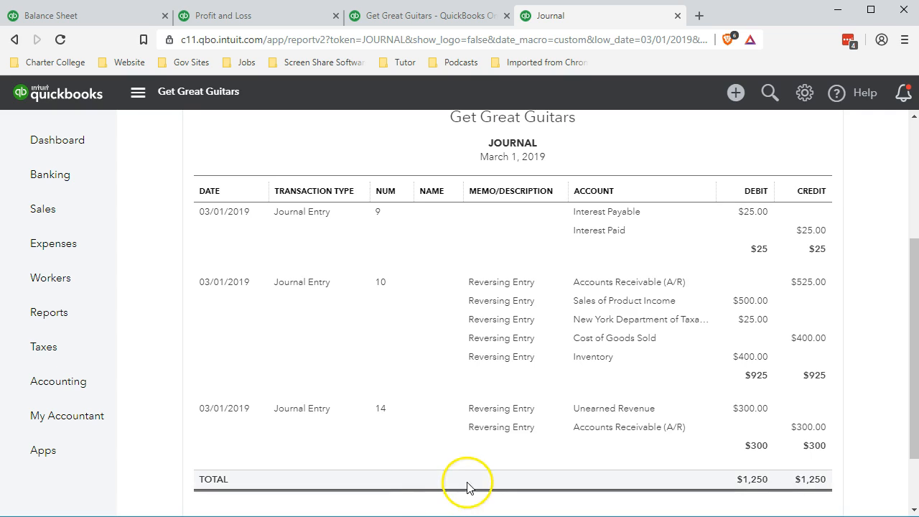
pyautogui.scroll(-1, 468, 488)
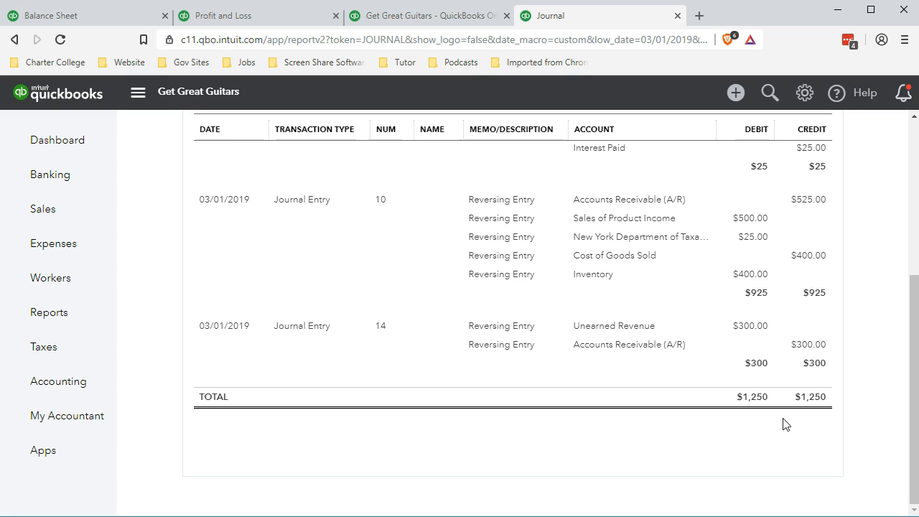
# - Export the March 1, 2019 Journal report to Excel and save it as Reversing Entires 03.01.19 in the Section 10 folder
pyautogui.scroll(5, 631, 461)
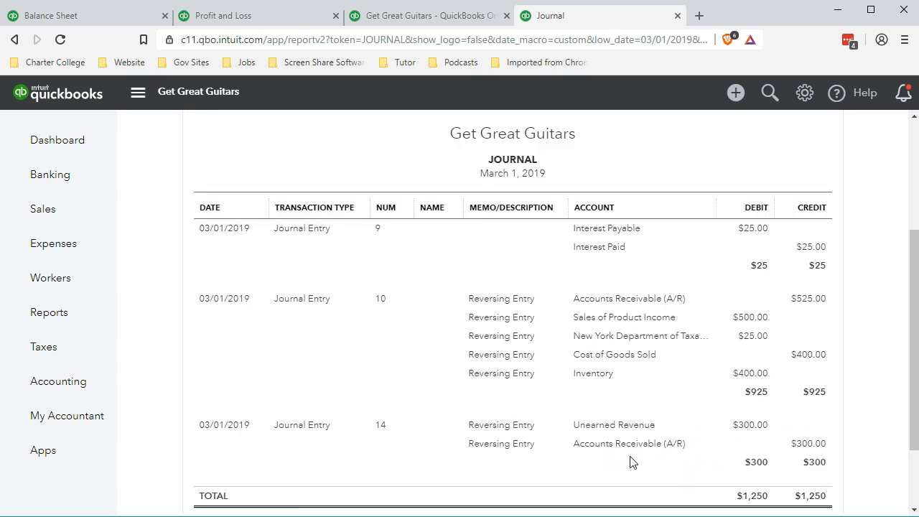
pyautogui.click(803, 281)
pyautogui.click(764, 306)
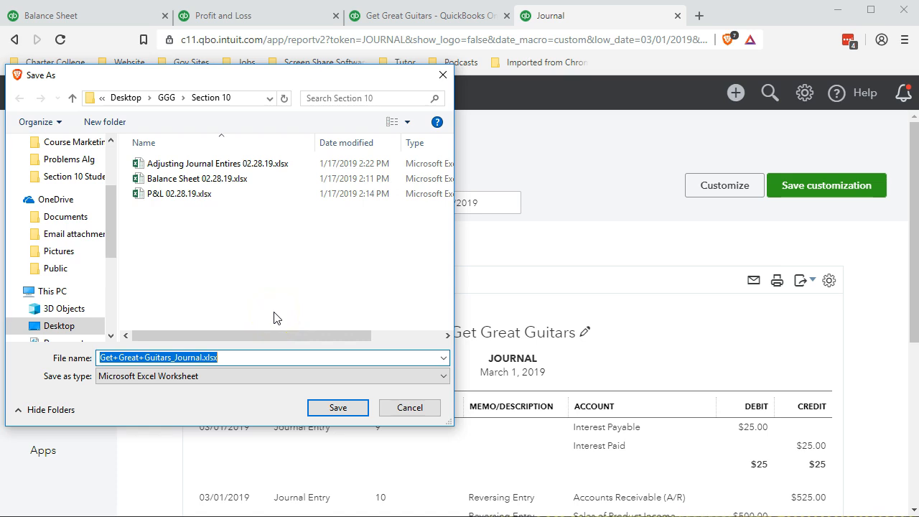
pyautogui.write('Reversing Entires 03.01.19')
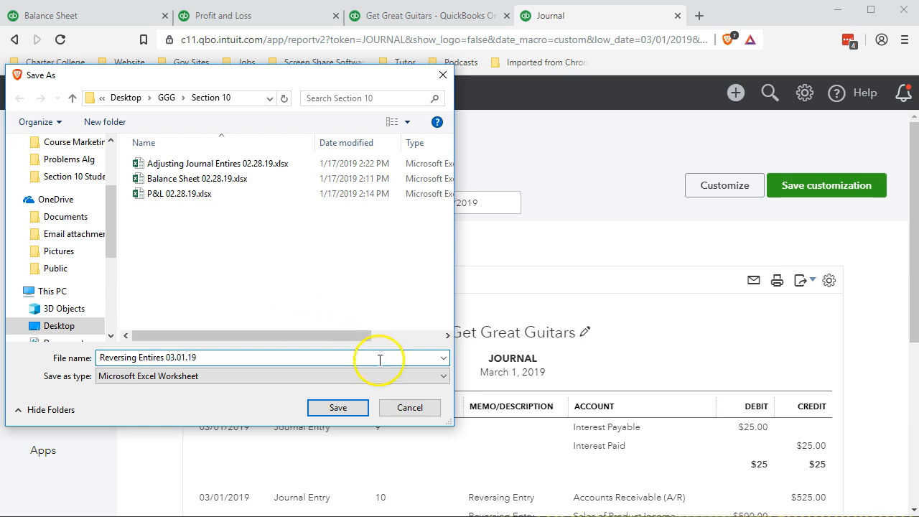
pyautogui.click(350, 407)
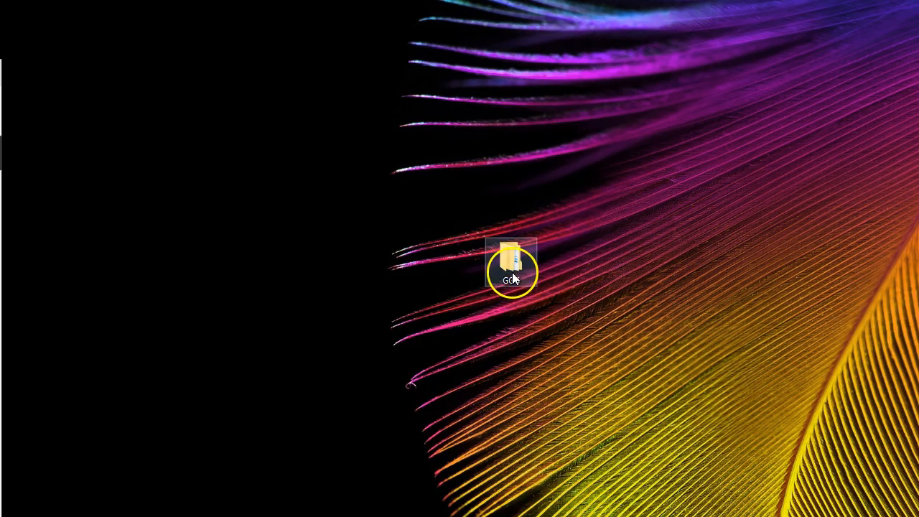
# - Open the GGG folder on the desktop and its Section 10 folder to check the exported files
pyautogui.doubleClick(511, 263)
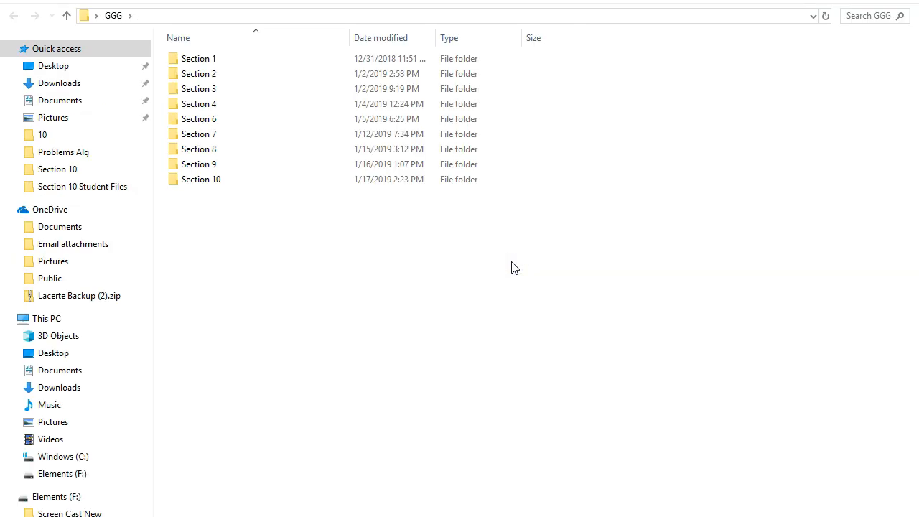
pyautogui.click(870, 0)
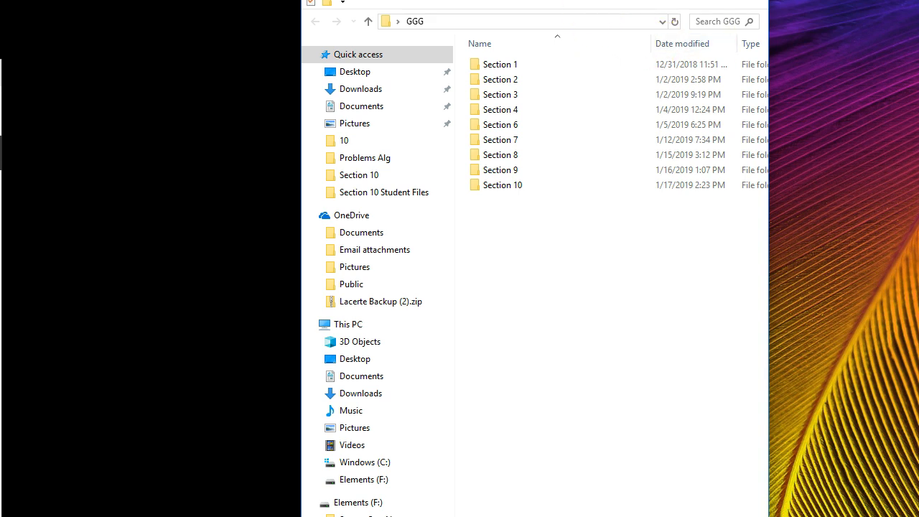
pyautogui.moveTo(538, 0); pyautogui.dragTo(232, 55)
pyautogui.doubleClick(214, 299)
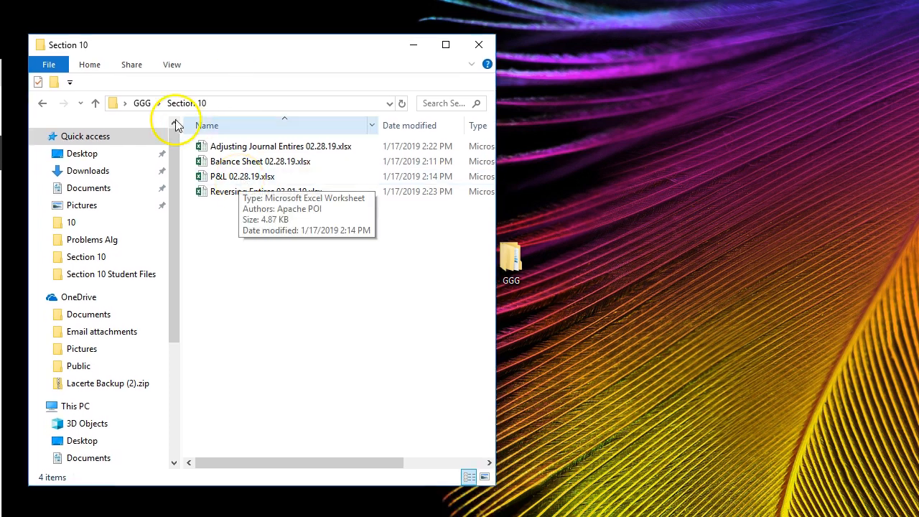
pyautogui.click(143, 102)
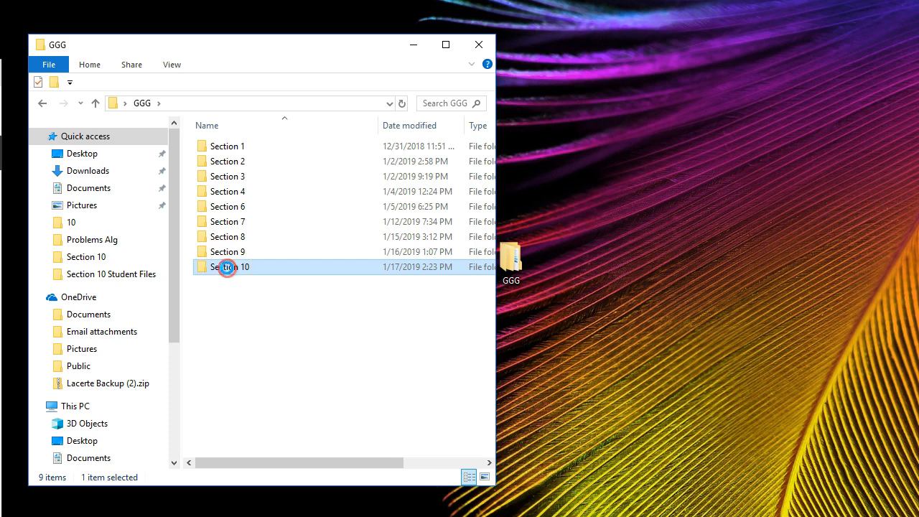
pyautogui.rightClick(226, 271)
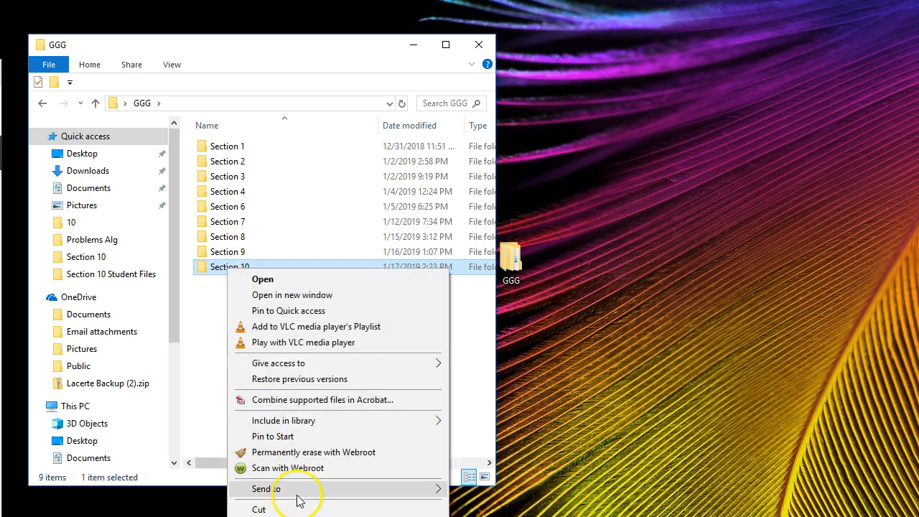
pyautogui.moveTo(301, 491)
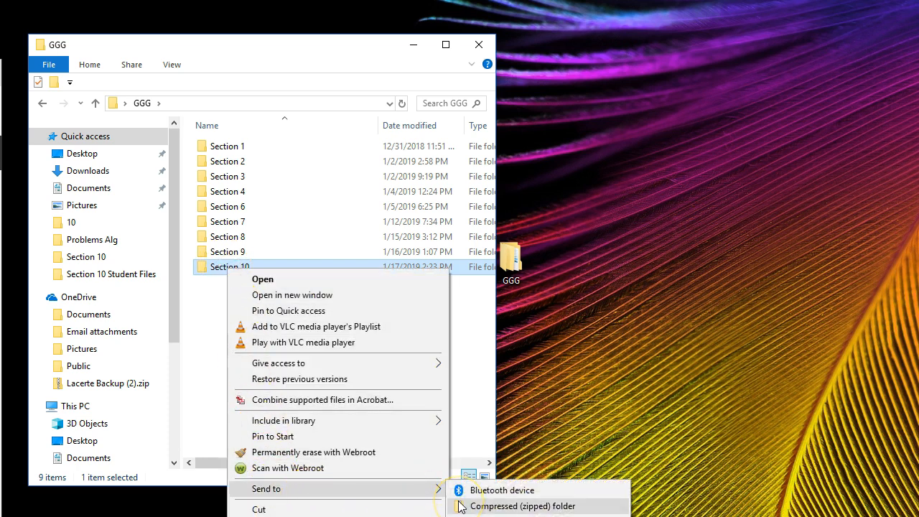
pyautogui.click(211, 337)
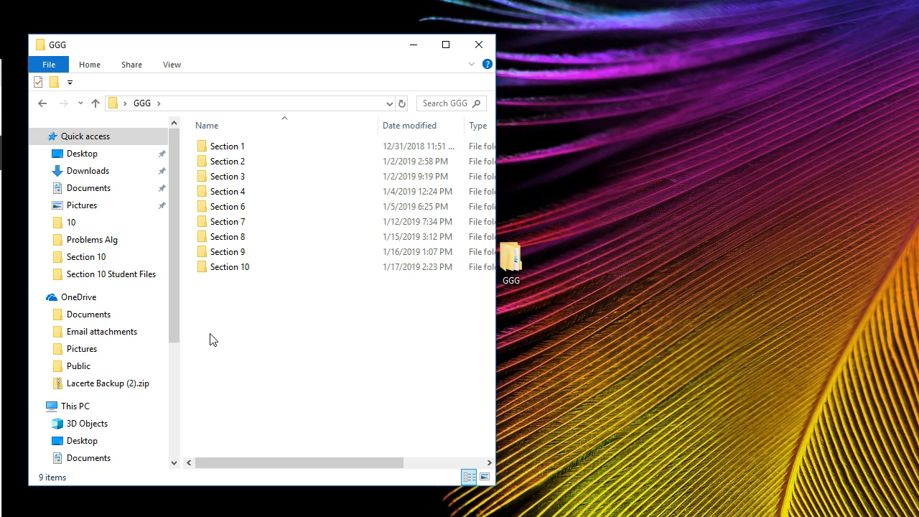
# - Reopen the Section 10 folder and open the Adjusting Journal Entires 02.28.19 workbook
pyautogui.moveTo(267, 52); pyautogui.dragTo(279, 25)
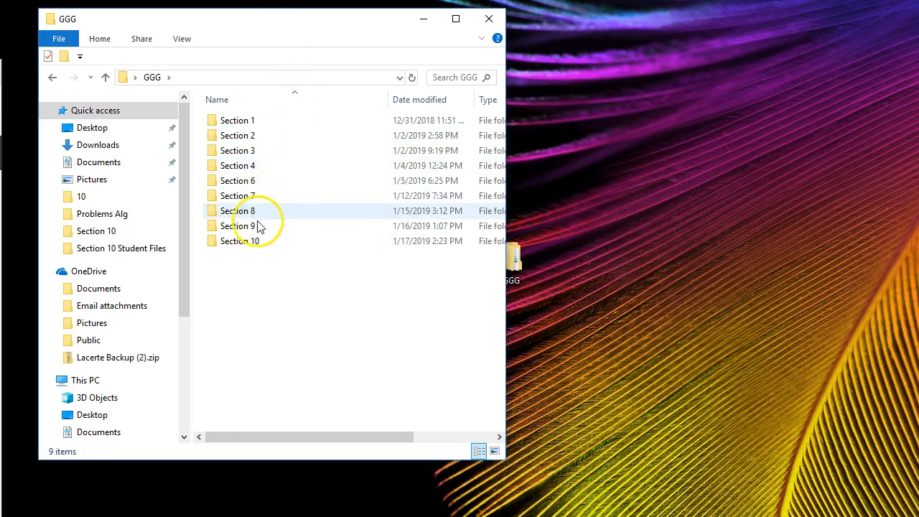
pyautogui.moveTo(251, 249)
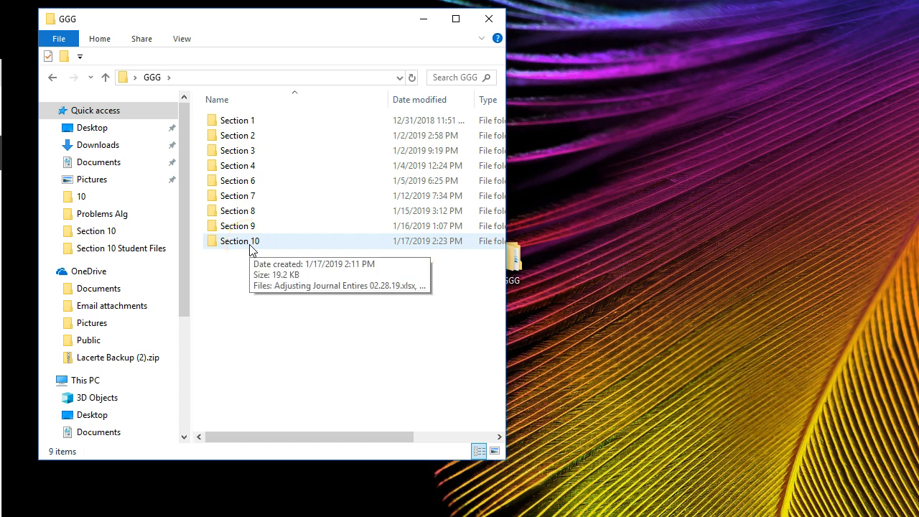
pyautogui.doubleClick(250, 247)
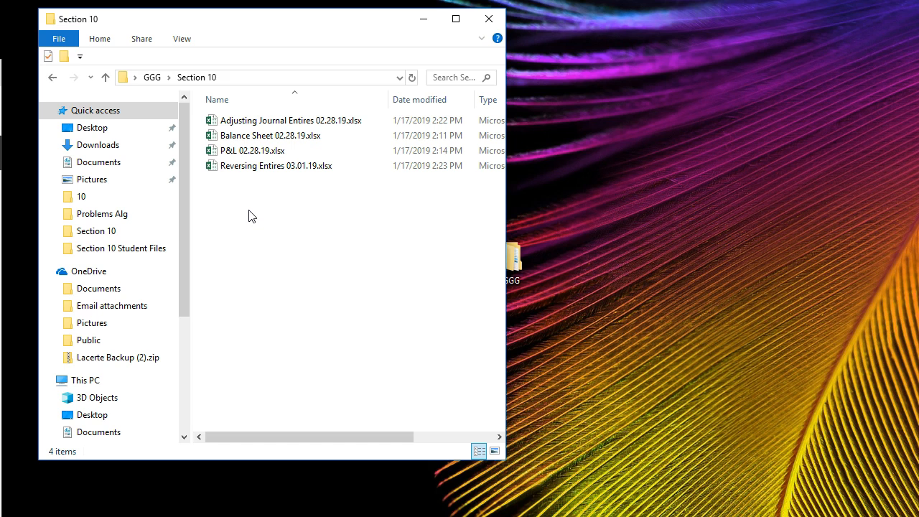
pyautogui.click(246, 186)
pyautogui.click(237, 127)
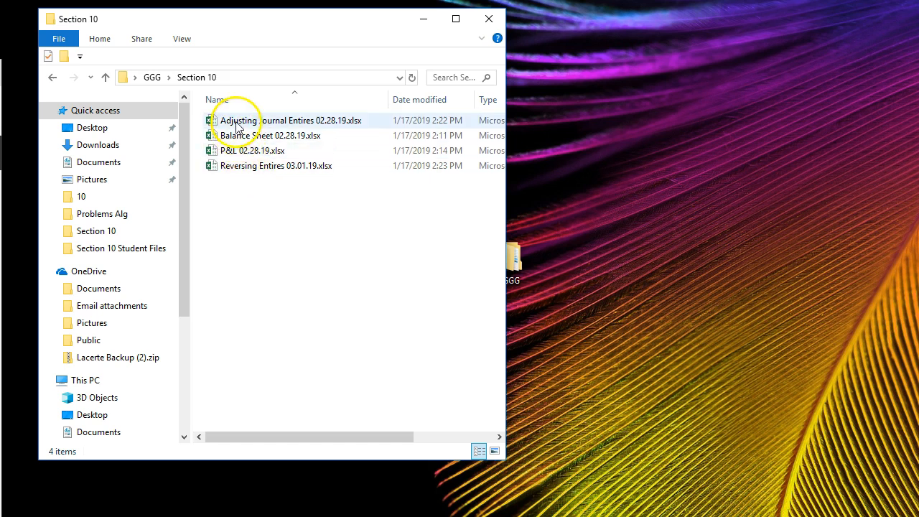
pyautogui.doubleClick(237, 126)
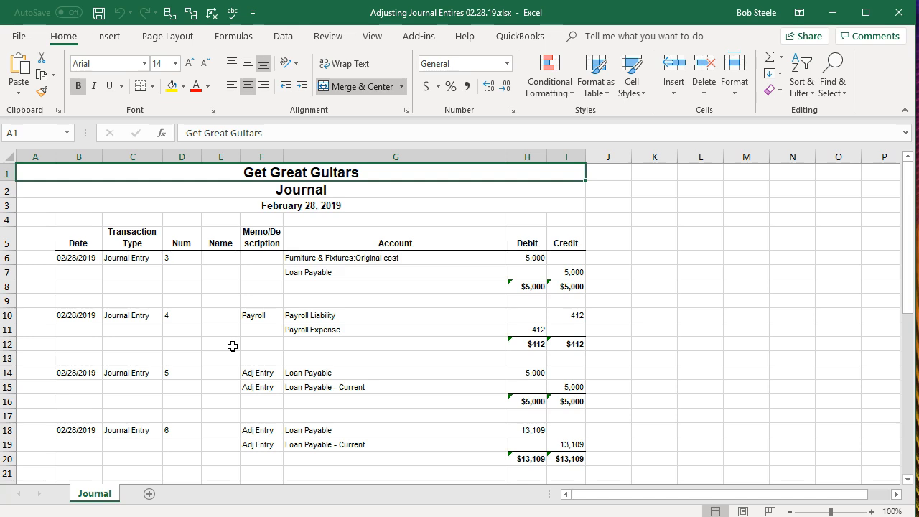
# - Set the worksheet's page orientation to landscape
pyautogui.click(234, 346)
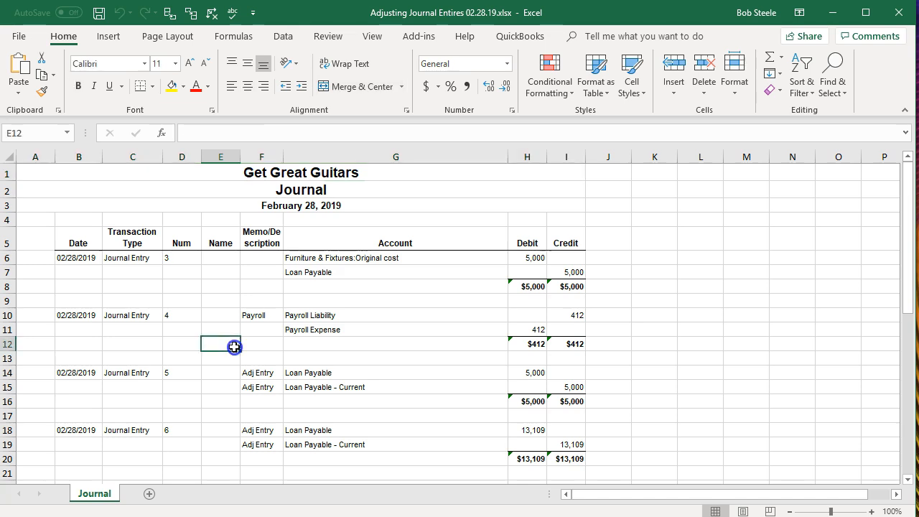
pyautogui.click(742, 511)
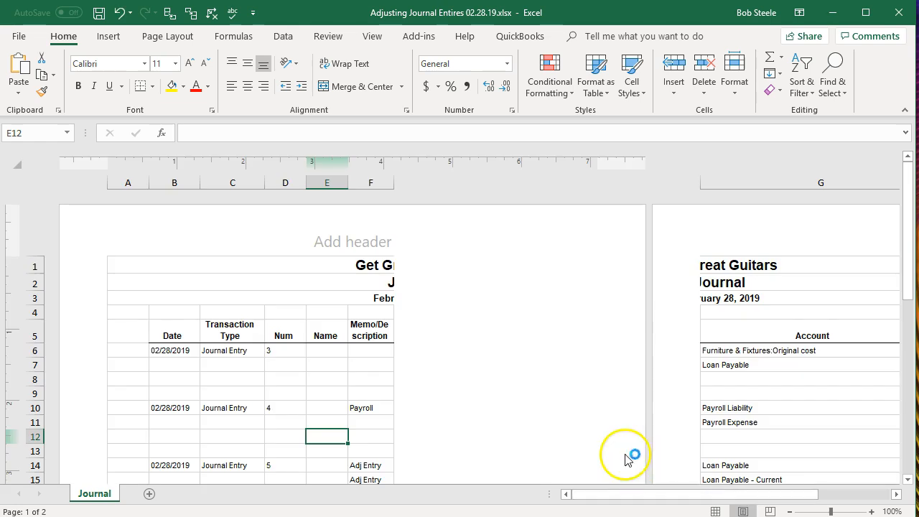
pyautogui.click(172, 38)
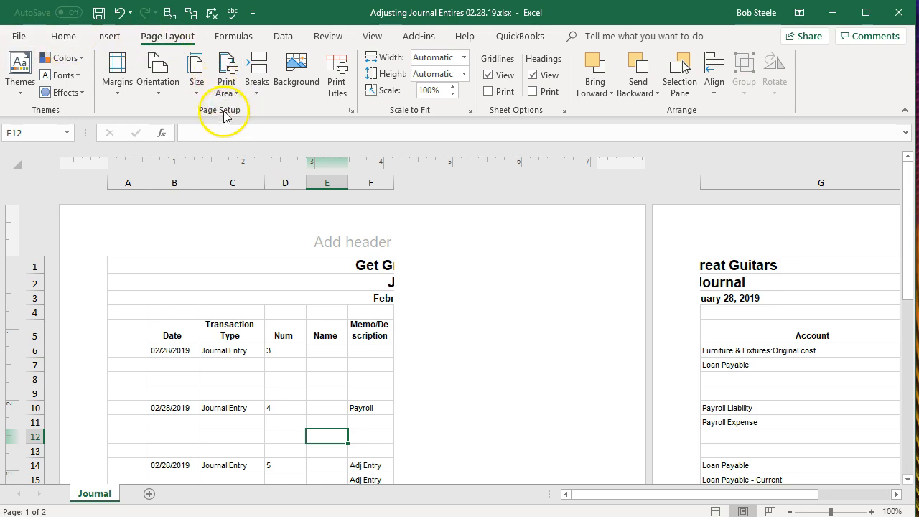
pyautogui.click(167, 87)
pyautogui.click(174, 147)
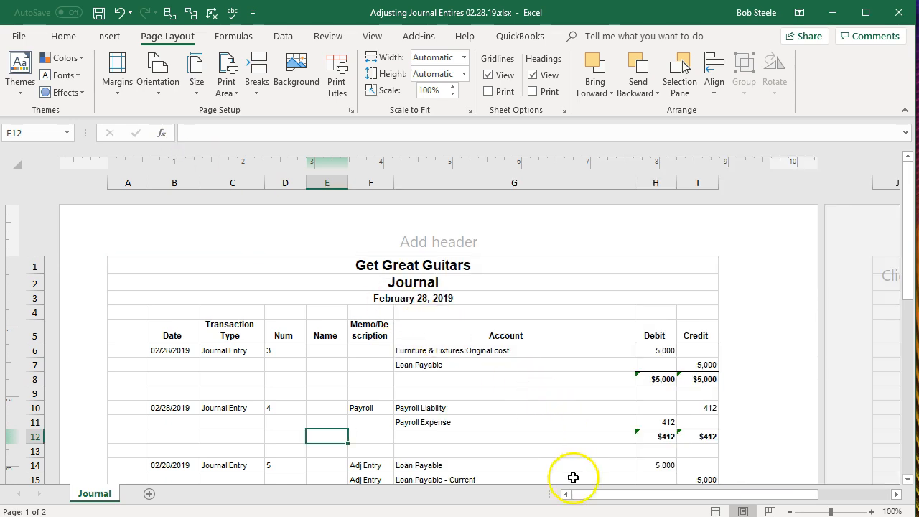
pyautogui.click(715, 511)
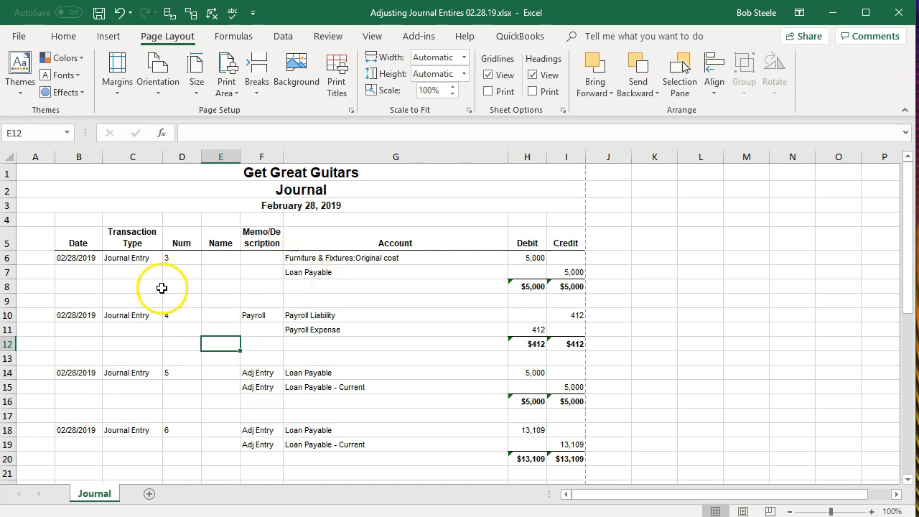
# - Delete rows 6 through 13 holding journal entries 3 and 4 from the worksheet
pyautogui.moveTo(351, 260); pyautogui.dragTo(336, 330)
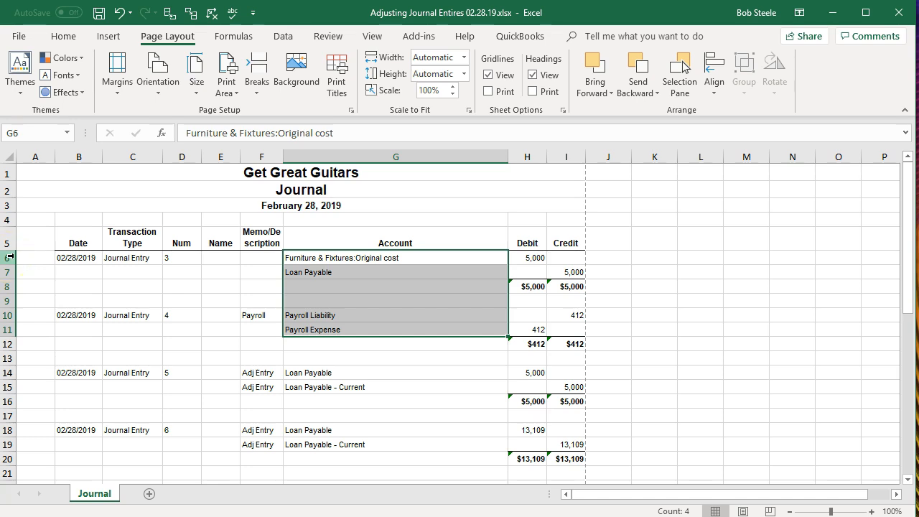
pyautogui.moveTo(9, 256); pyautogui.dragTo(5, 256)
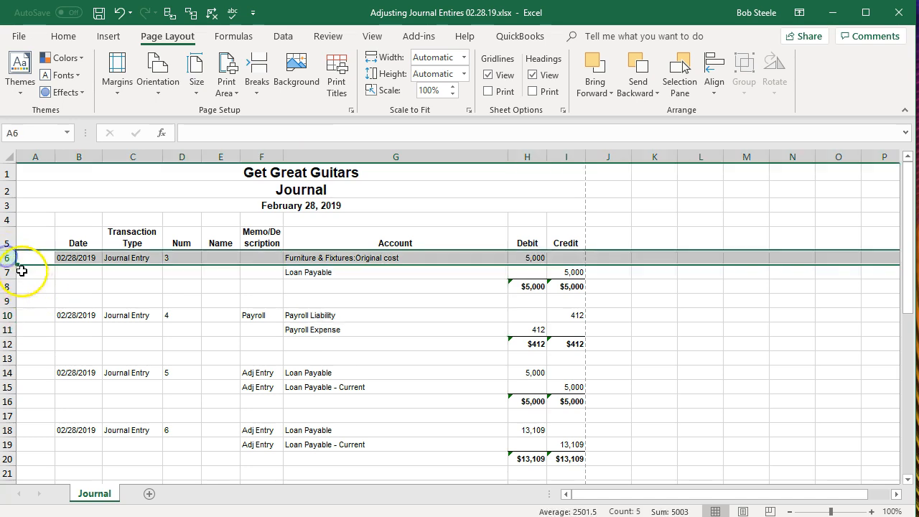
pyautogui.click(79, 272)
pyautogui.moveTo(9, 257); pyautogui.dragTo(10, 356)
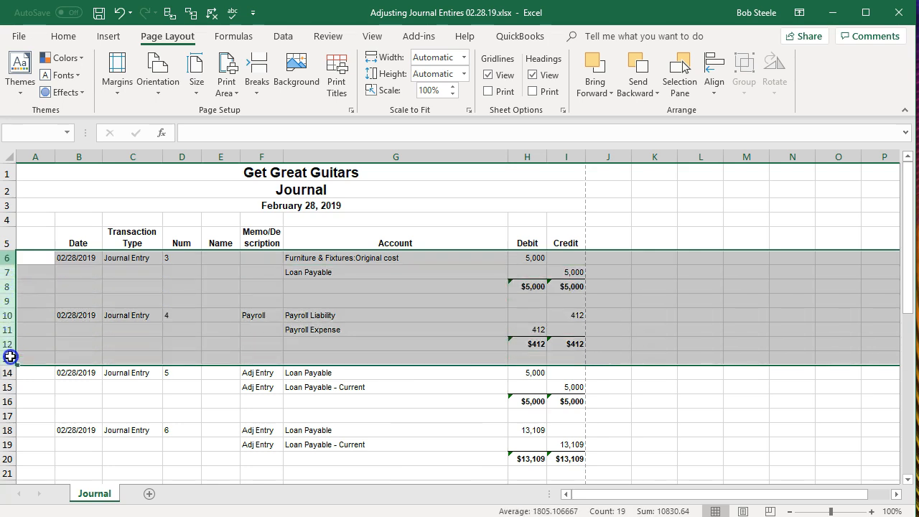
pyautogui.moveTo(10, 356); pyautogui.dragTo(10, 359)
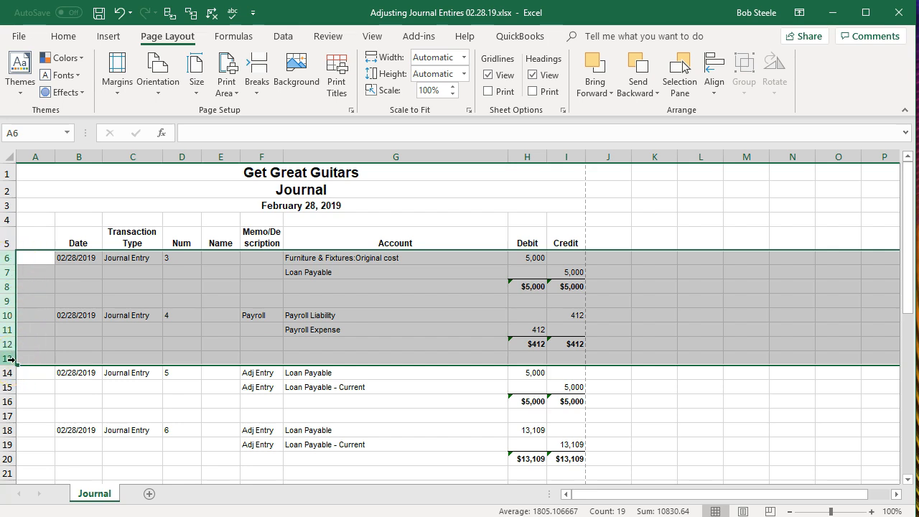
pyautogui.rightClick(65, 322)
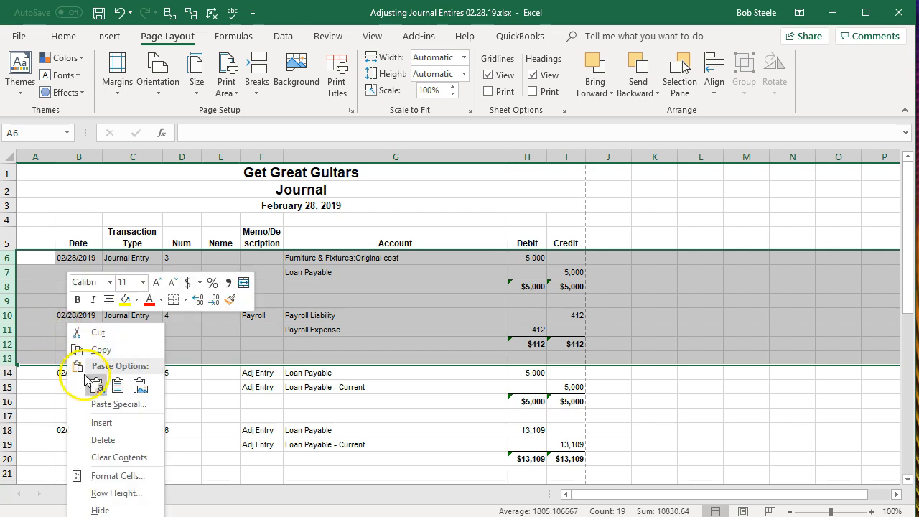
pyautogui.click(101, 440)
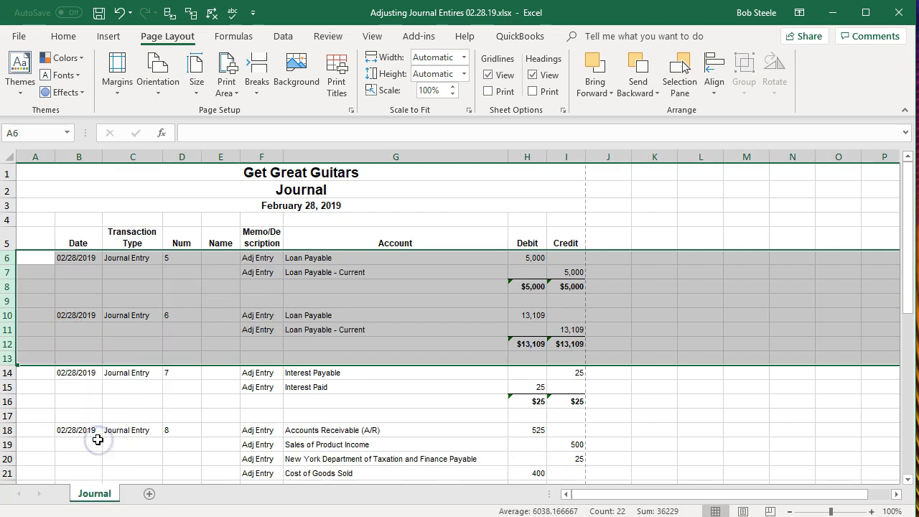
# - Delete the TOTAL row at the bottom of the journal worksheet
pyautogui.click(99, 289)
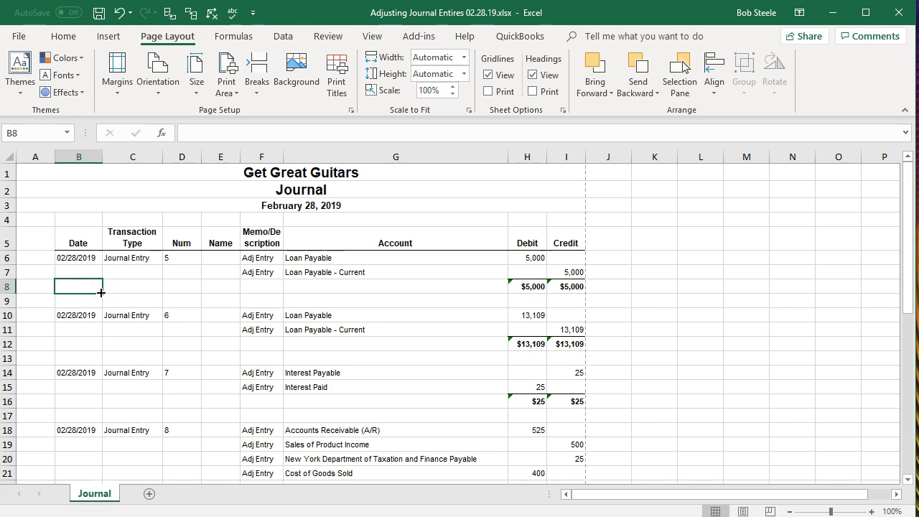
pyautogui.scroll(-5, 140, 359)
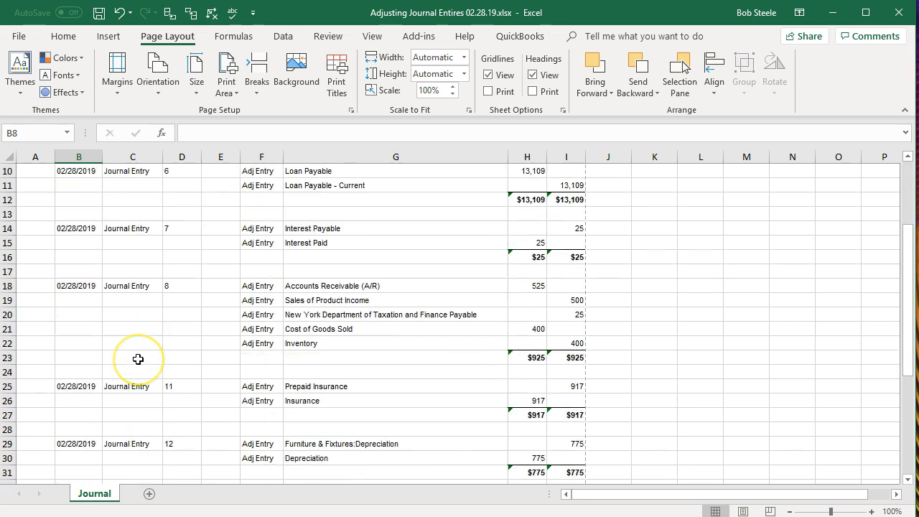
pyautogui.scroll(-2, 138, 359)
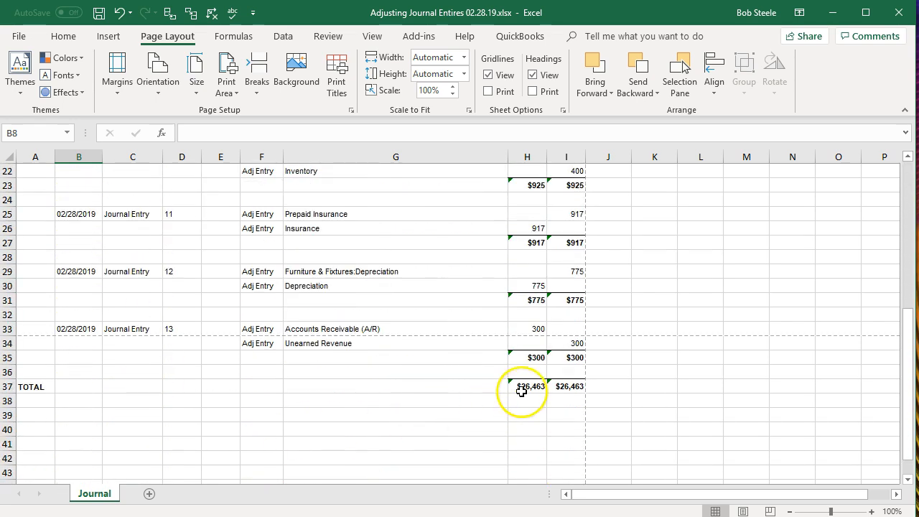
pyautogui.click(9, 387)
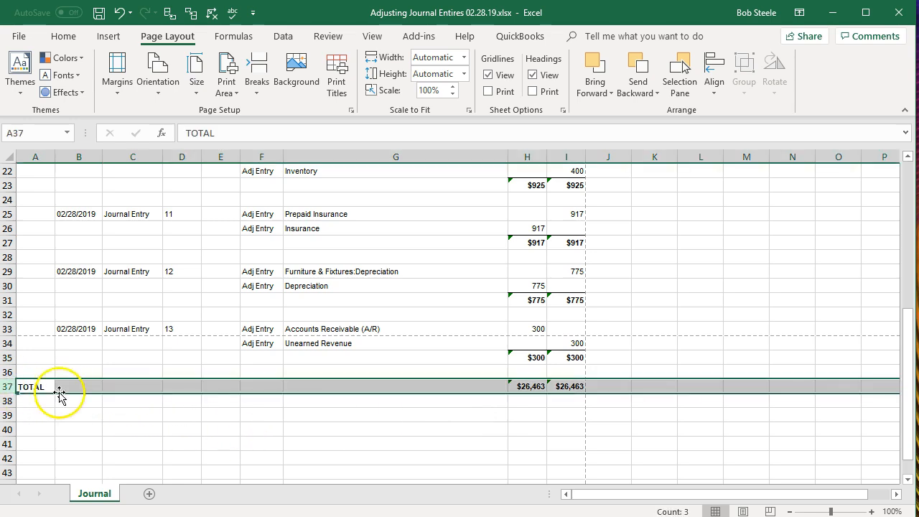
pyautogui.rightClick(83, 387)
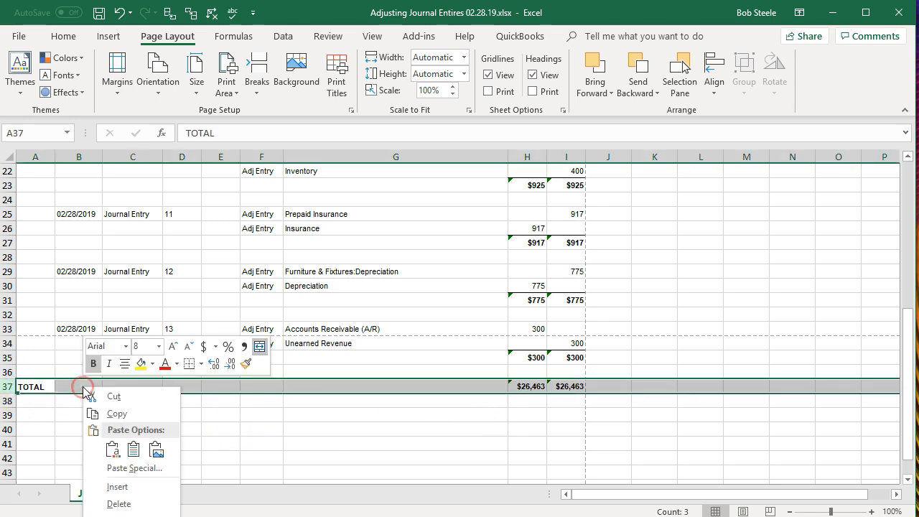
pyautogui.click(118, 505)
pyautogui.click(181, 429)
# - Save the edited workbook
pyautogui.scroll(3, 185, 427)
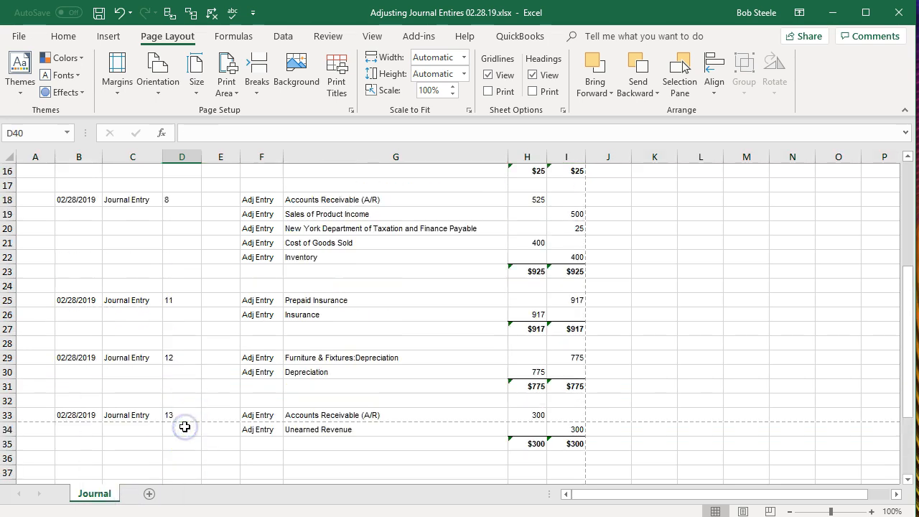
pyautogui.scroll(4, 185, 427)
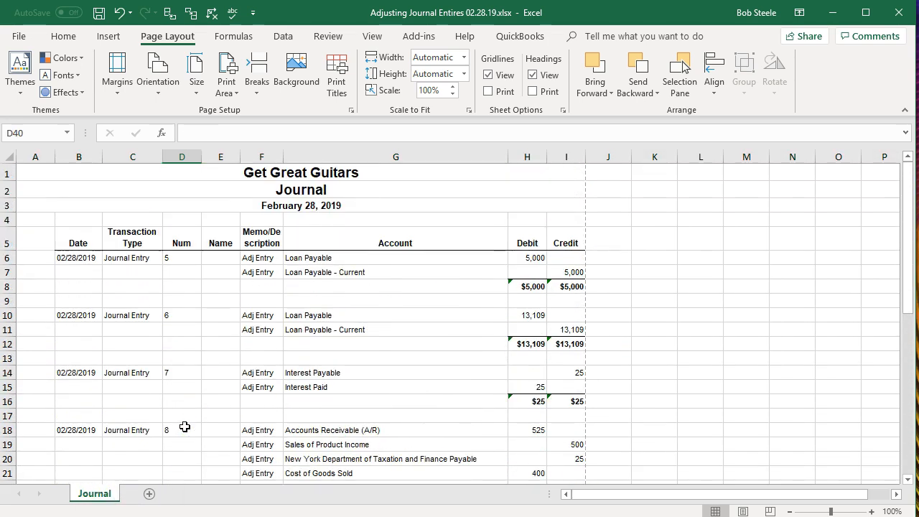
pyautogui.click(100, 13)
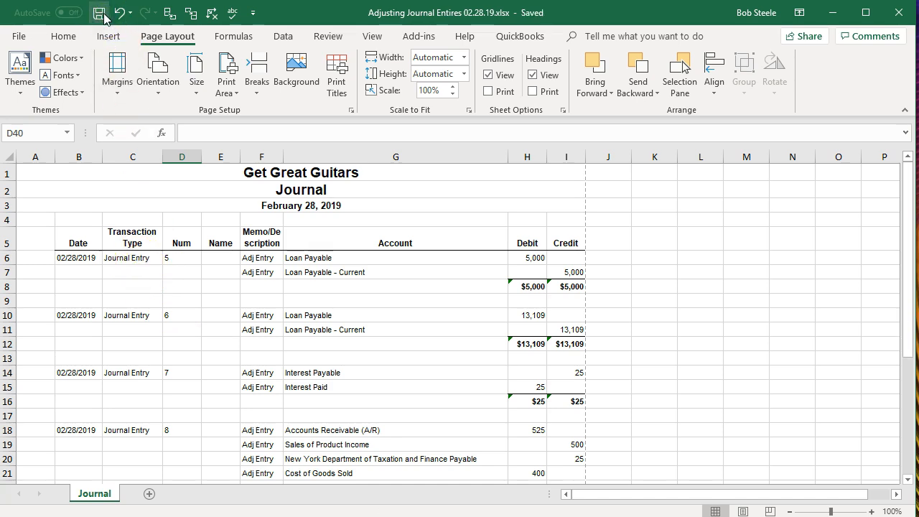
# - Inspect the journal worksheet's columns and the title cells centred above them
pyautogui.click(229, 316)
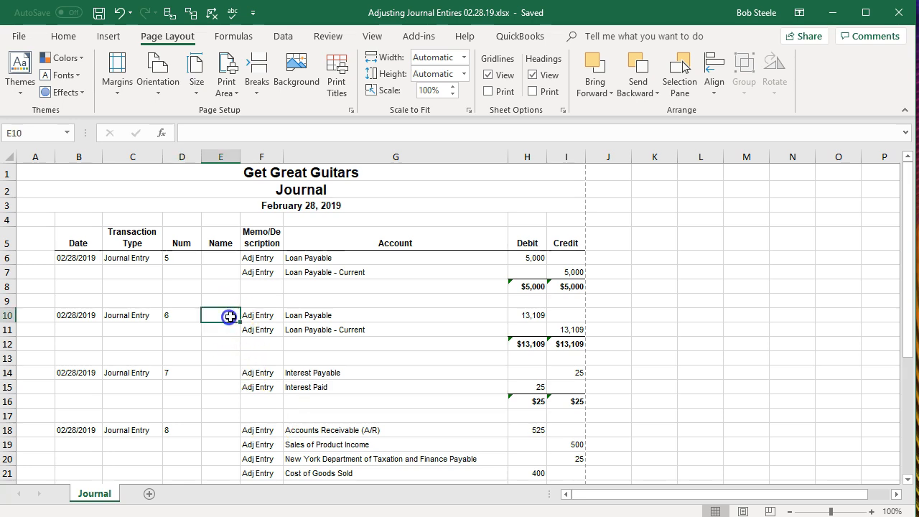
pyautogui.scroll(-4, 228, 353)
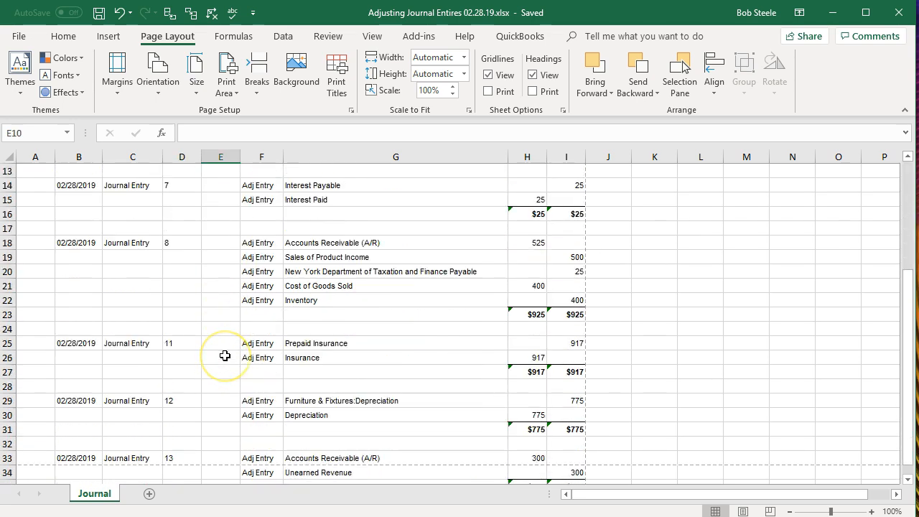
pyautogui.scroll(4, 225, 354)
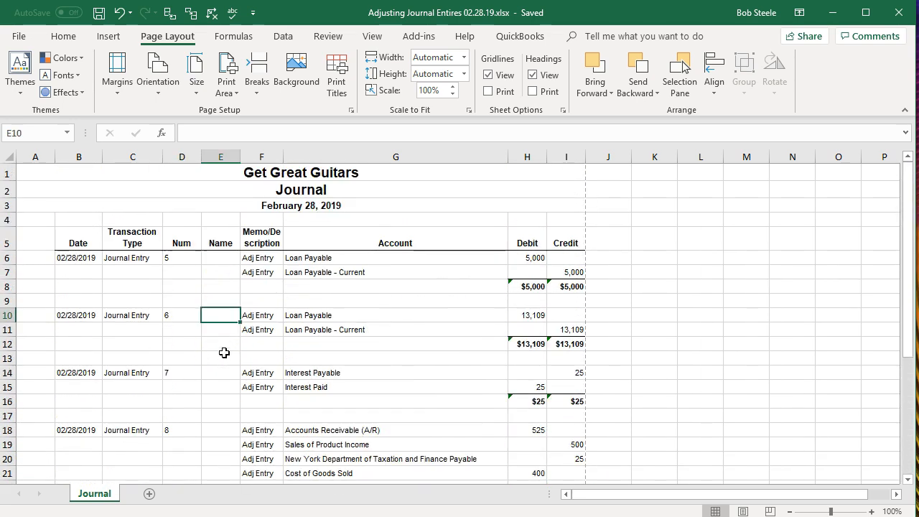
pyautogui.click(224, 156)
pyautogui.rightClick(214, 174)
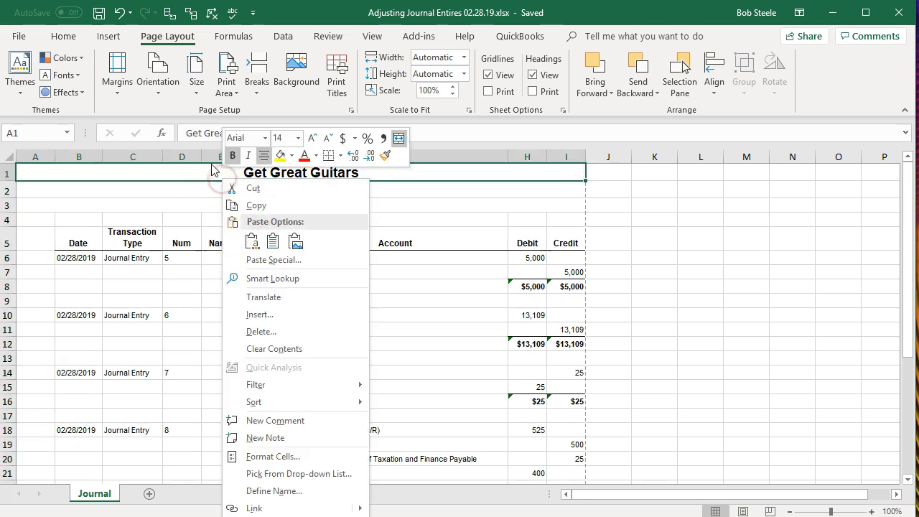
pyautogui.click(215, 155)
pyautogui.click(217, 155)
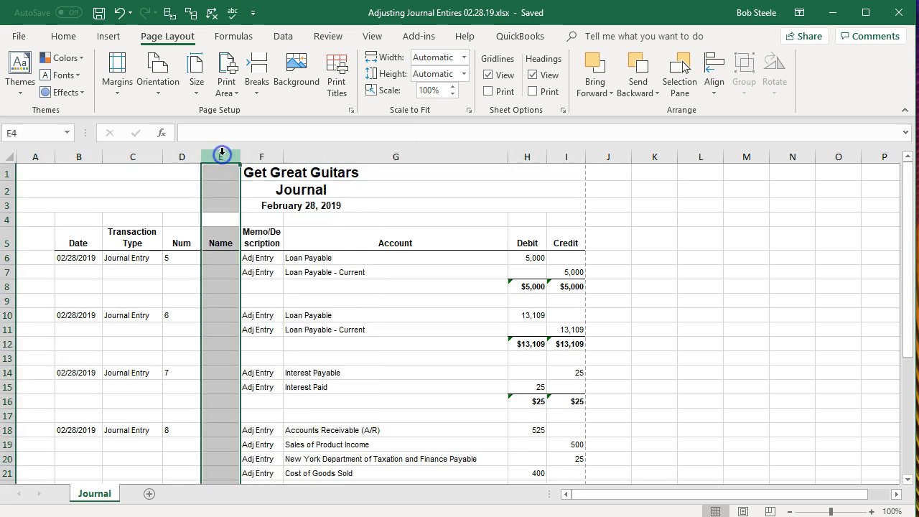
pyautogui.click(304, 176)
pyautogui.click(325, 189)
pyautogui.click(326, 173)
pyautogui.click(326, 188)
pyautogui.click(320, 172)
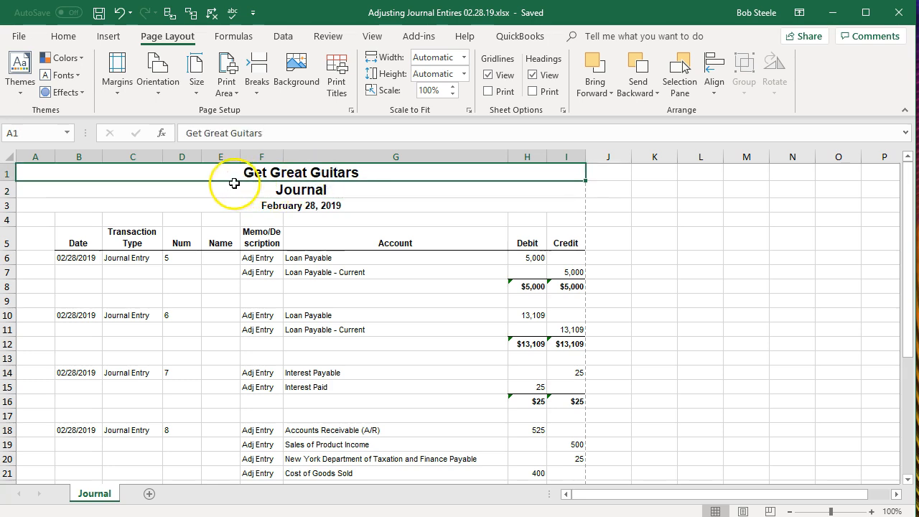
pyautogui.click(182, 153)
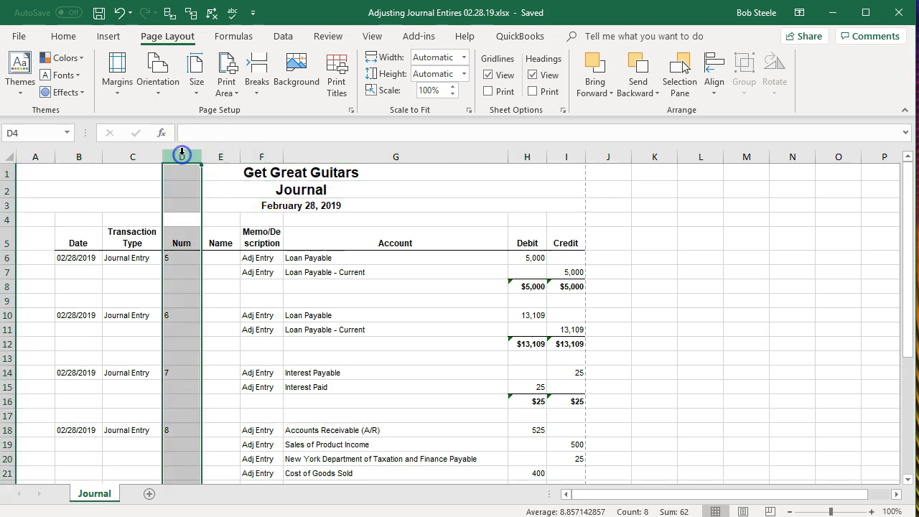
pyautogui.rightClick(187, 285)
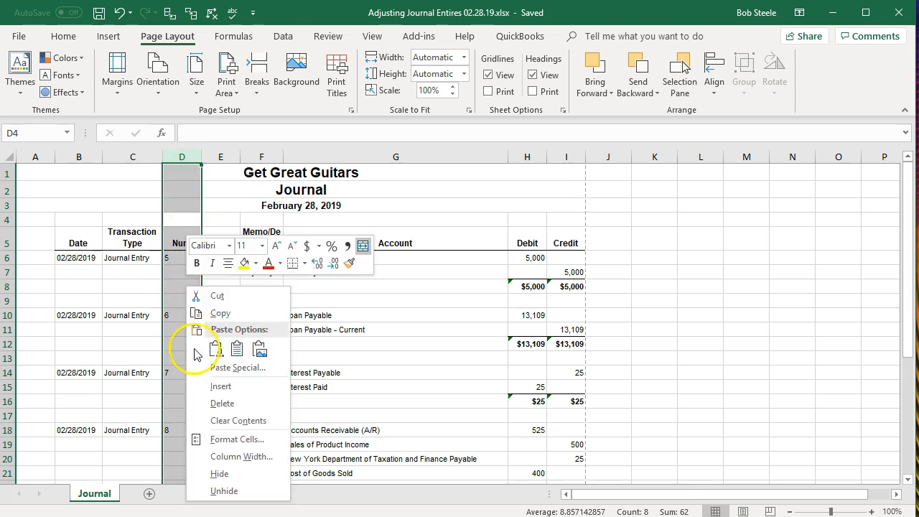
pyautogui.click(205, 404)
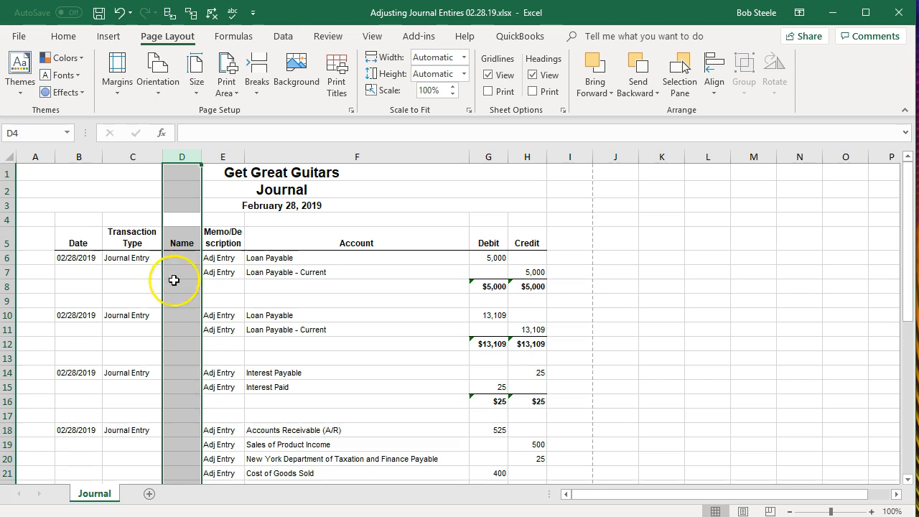
pyautogui.click(115, 13)
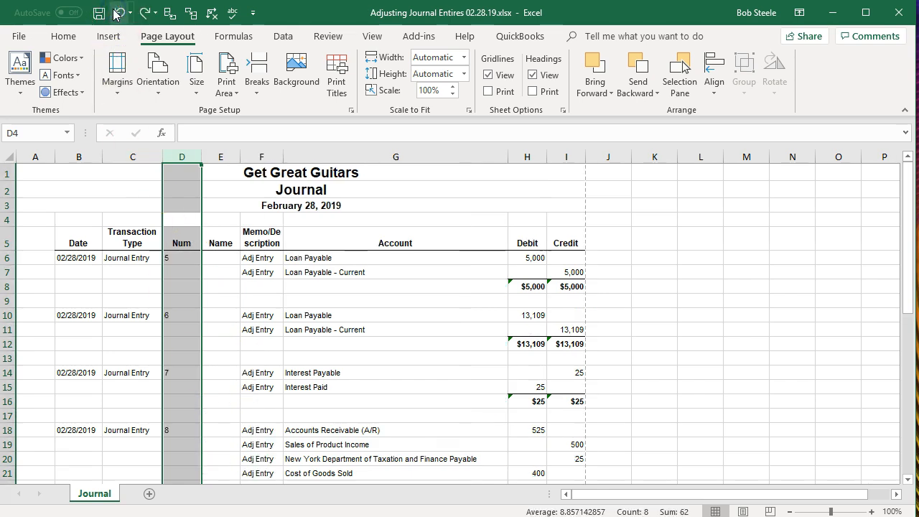
# - Delete the empty Name column from the adjusting entries journal and save the workbook
pyautogui.click(228, 156)
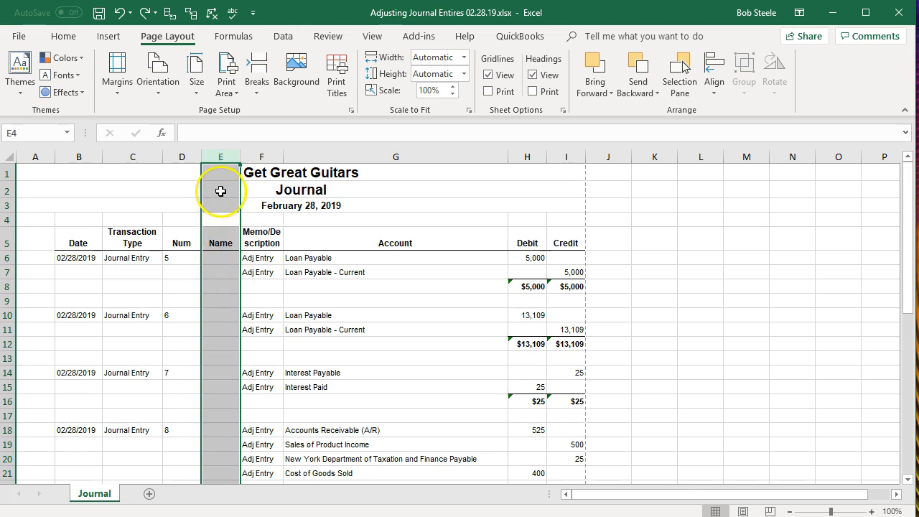
pyautogui.rightClick(222, 192)
pyautogui.click(191, 159)
pyautogui.click(221, 156)
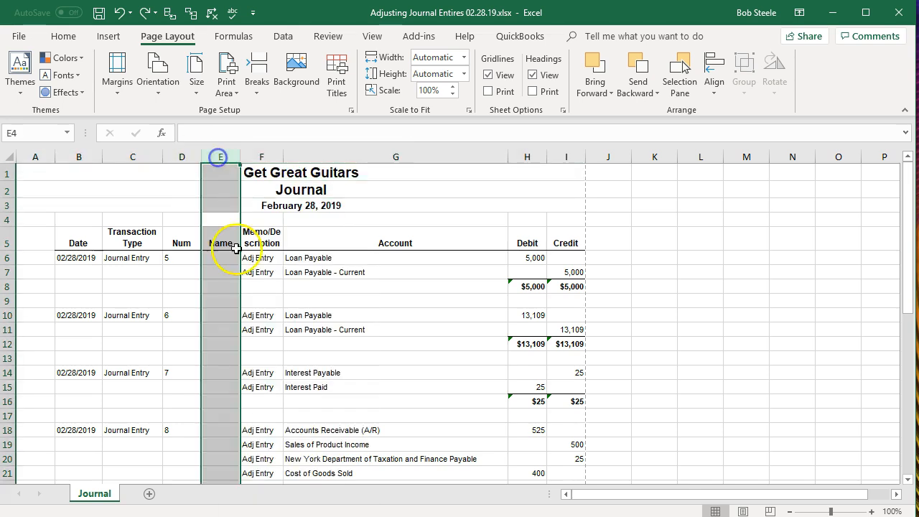
pyautogui.rightClick(224, 293)
pyautogui.click(244, 407)
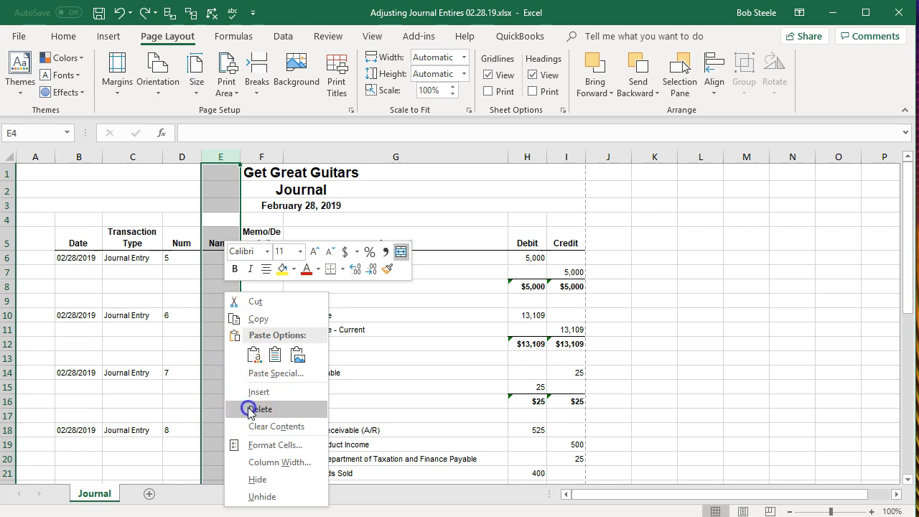
pyautogui.click(247, 408)
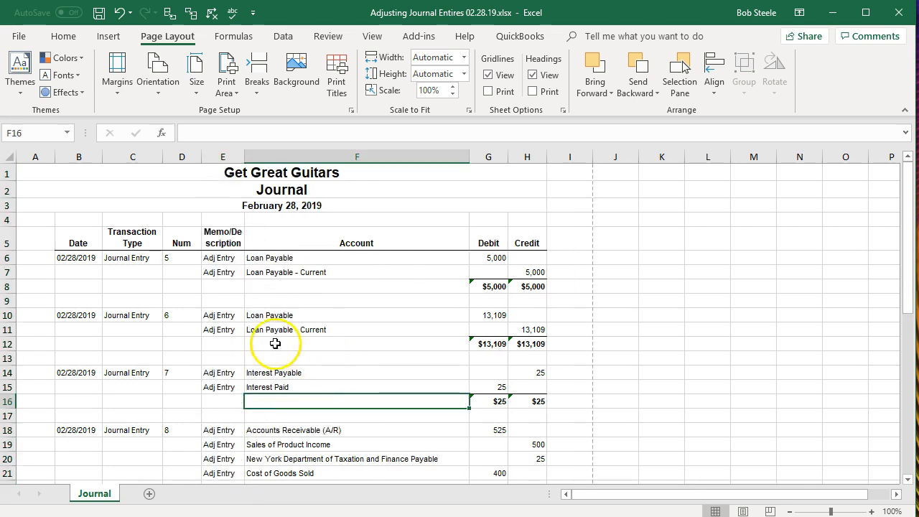
pyautogui.click(98, 13)
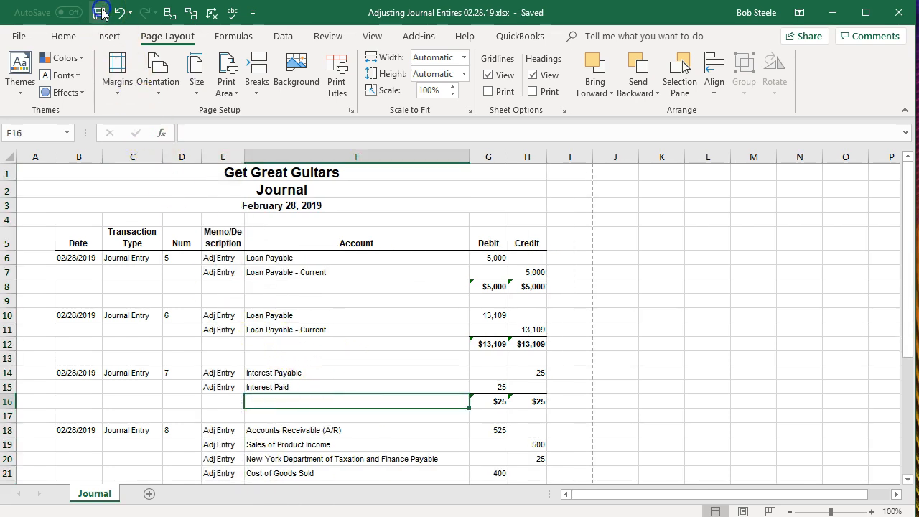
# - Open the Reversing Entires 03.01.19.xlsx workbook from the Section 10 folder
pyautogui.press('F10')
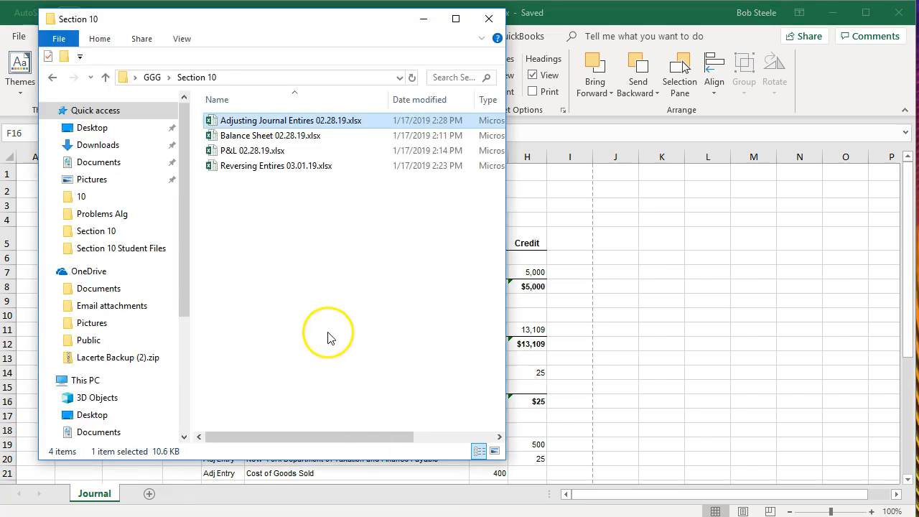
pyautogui.click(255, 169)
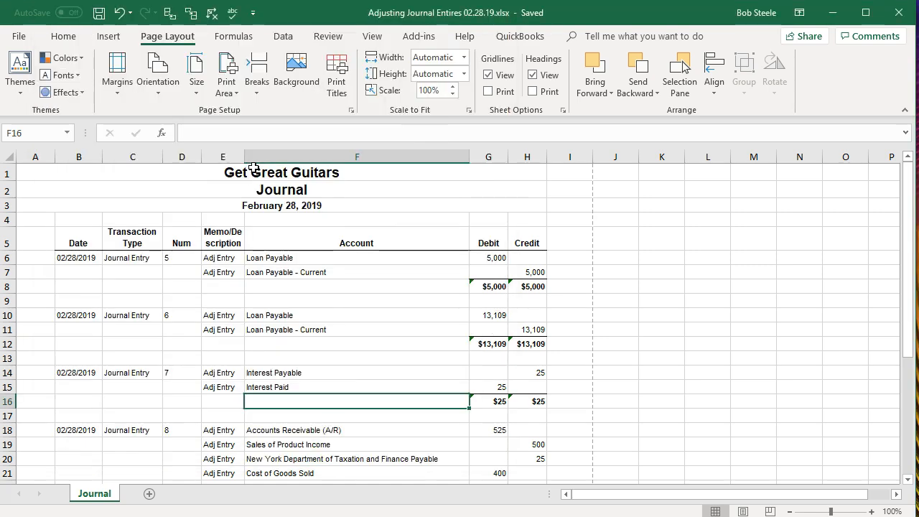
pyautogui.click(222, 344)
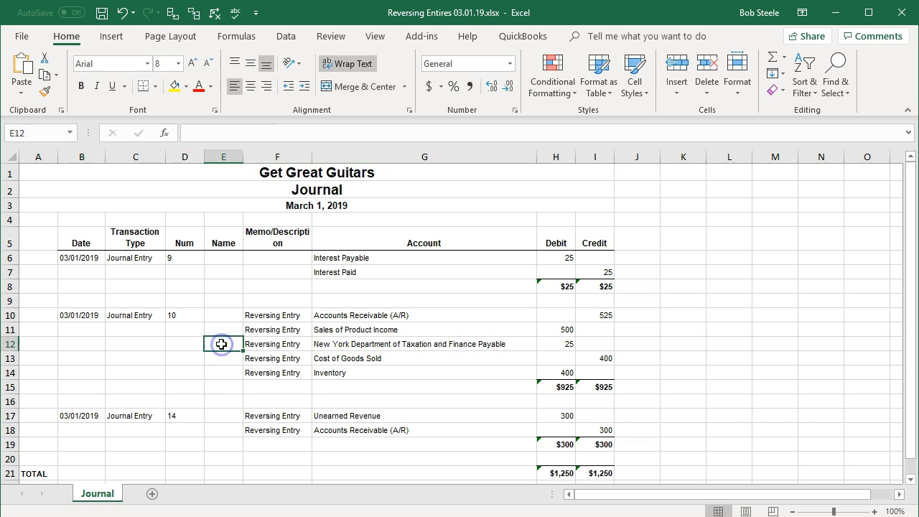
# - Set the reversing entries worksheet's page orientation to landscape and return to normal view
pyautogui.click(745, 511)
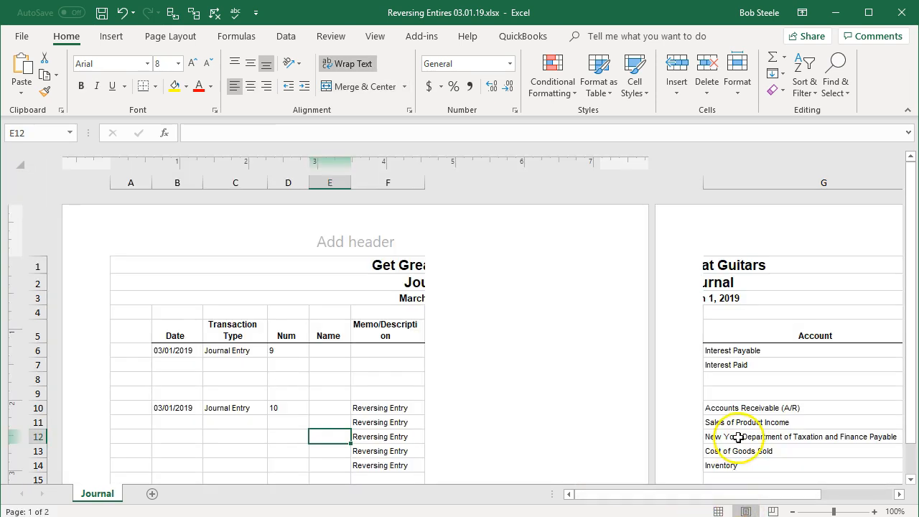
pyautogui.click(152, 41)
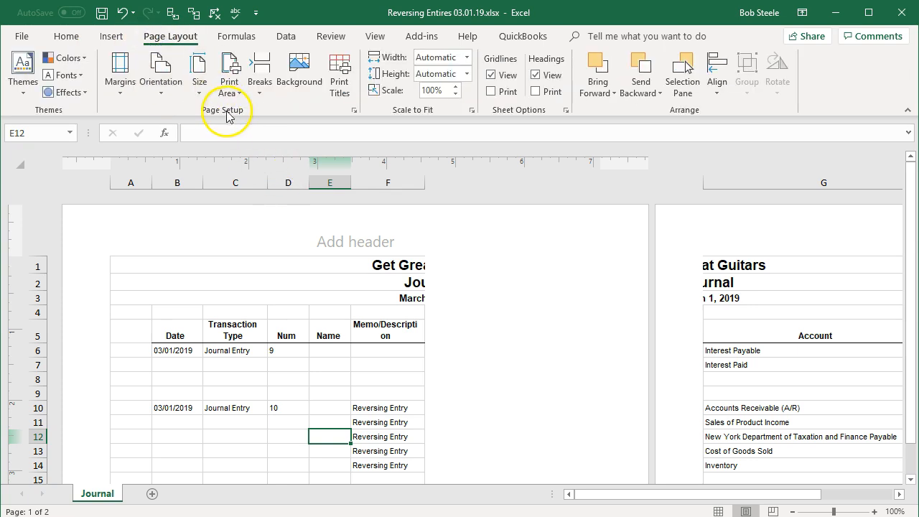
pyautogui.click(171, 90)
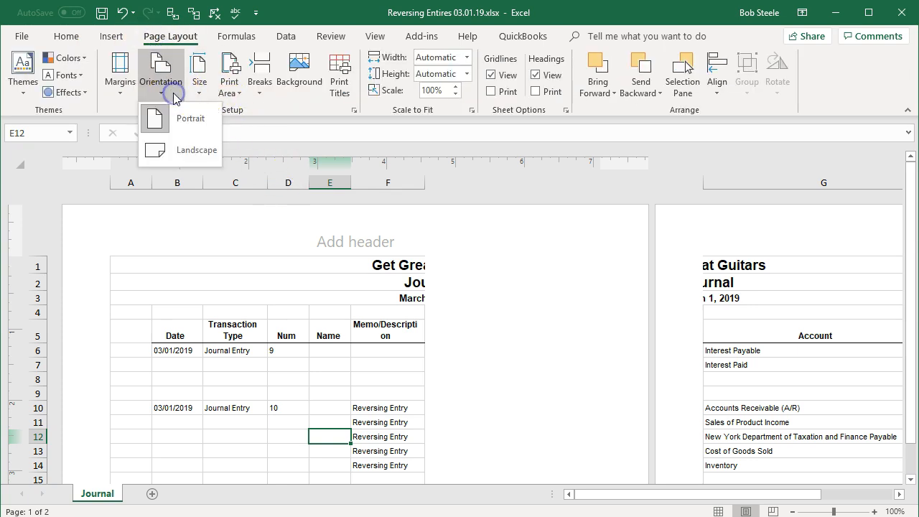
pyautogui.click(184, 151)
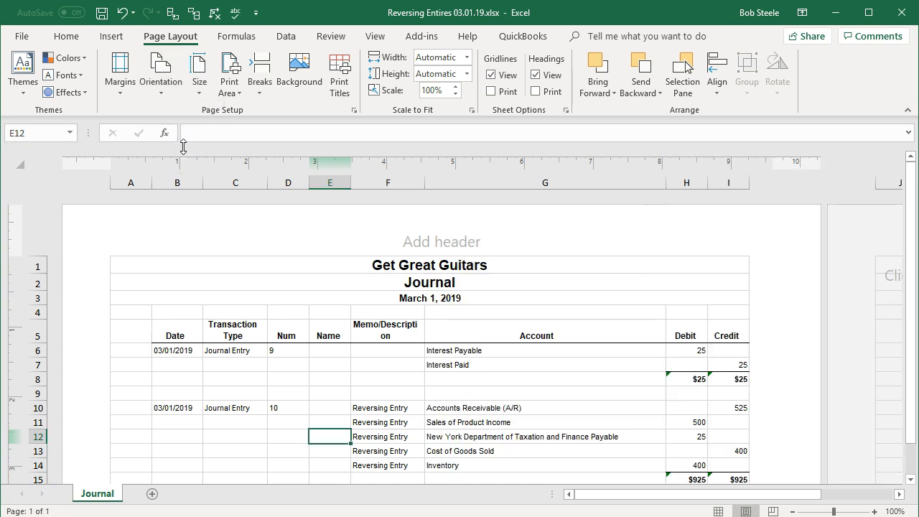
pyautogui.click(718, 510)
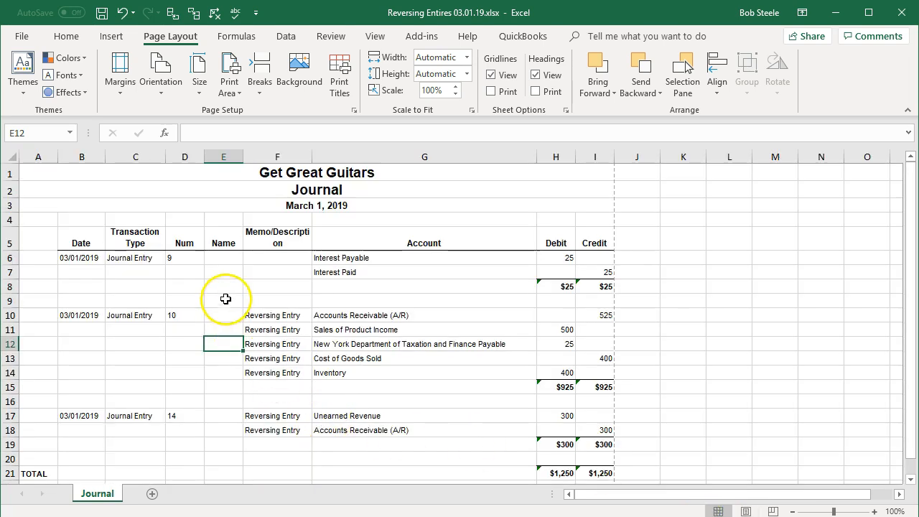
# - Delete the empty Name column from the reversing entries worksheet
pyautogui.click(221, 156)
pyautogui.rightClick(225, 283)
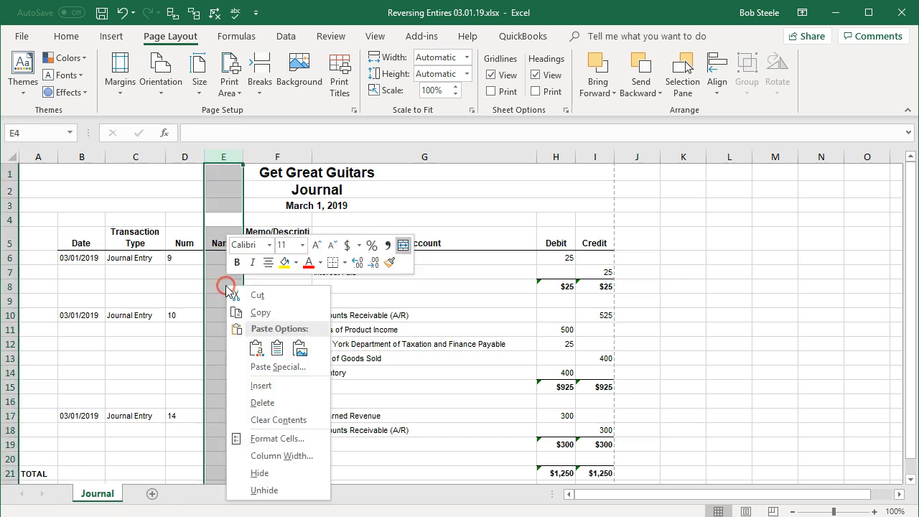
pyautogui.click(255, 402)
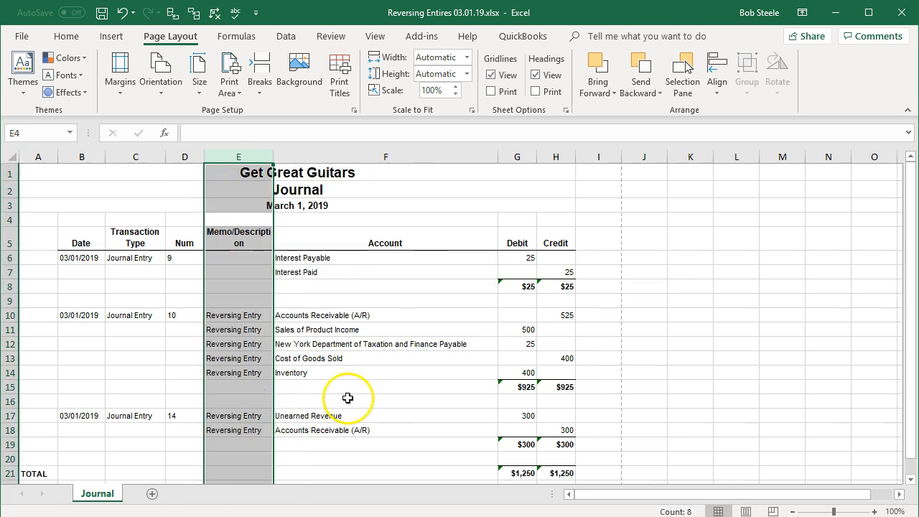
# - Delete rows 6 through 9 holding journal entry 9 from the worksheet
pyautogui.click(348, 344)
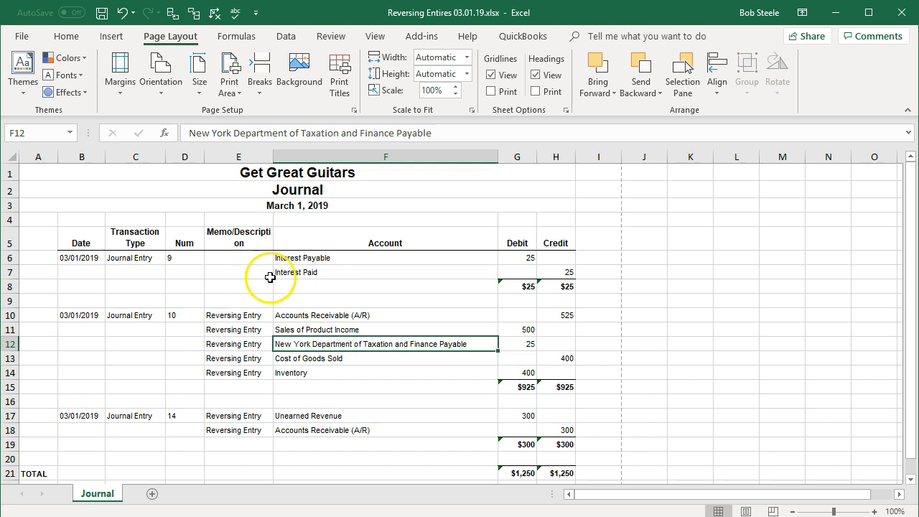
pyautogui.click(10, 258)
pyautogui.moveTo(12, 257); pyautogui.dragTo(15, 297)
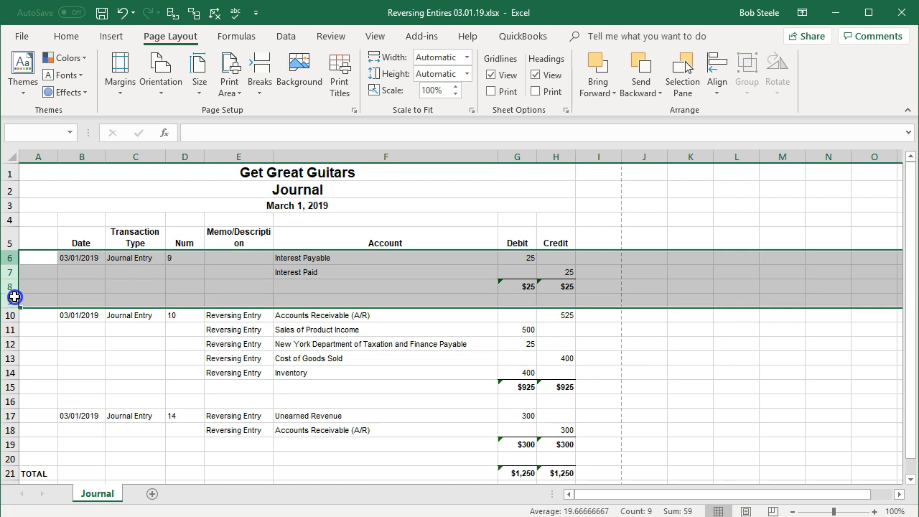
pyautogui.rightClick(67, 285)
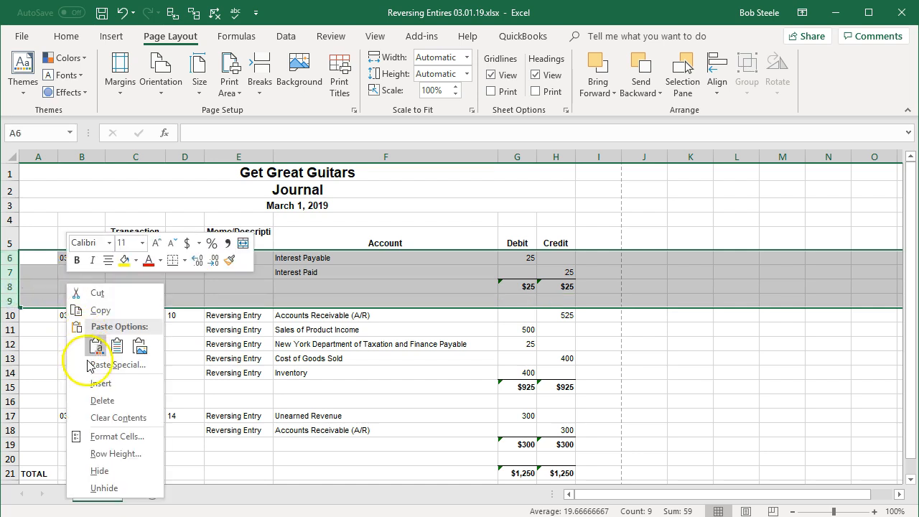
pyautogui.click(100, 400)
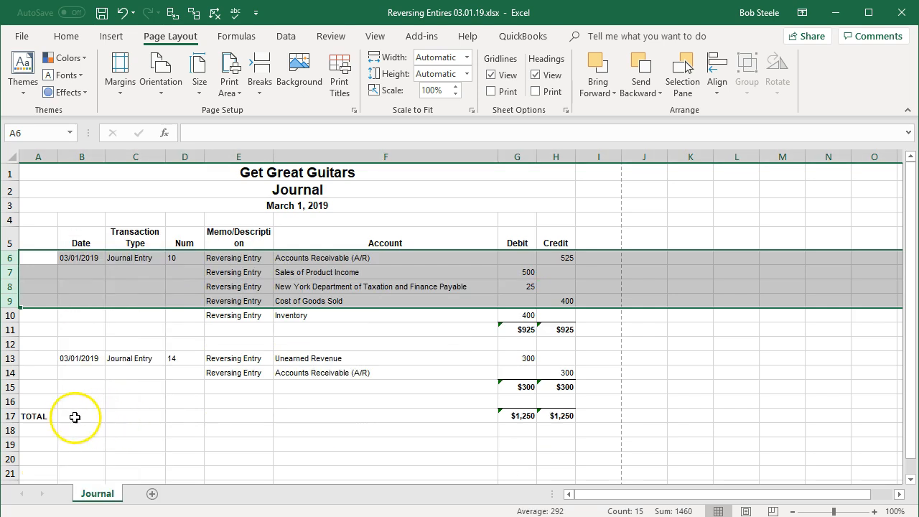
# - Delete the TOTAL row at the bottom of the journal and save the workbook
pyautogui.click(11, 415)
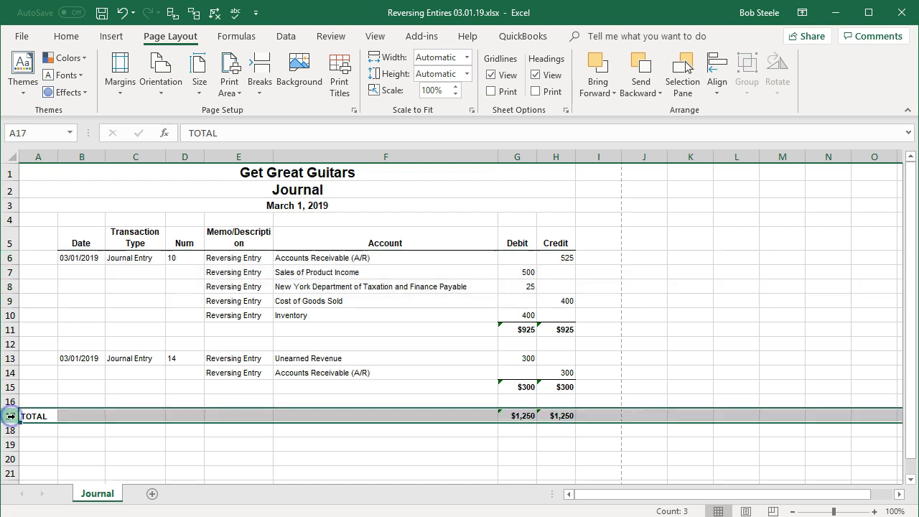
pyautogui.rightClick(74, 418)
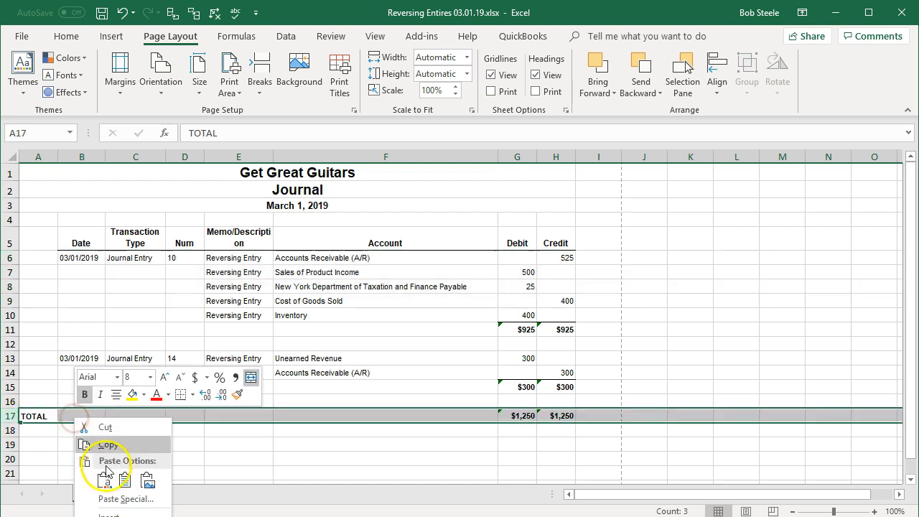
pyautogui.click(133, 516)
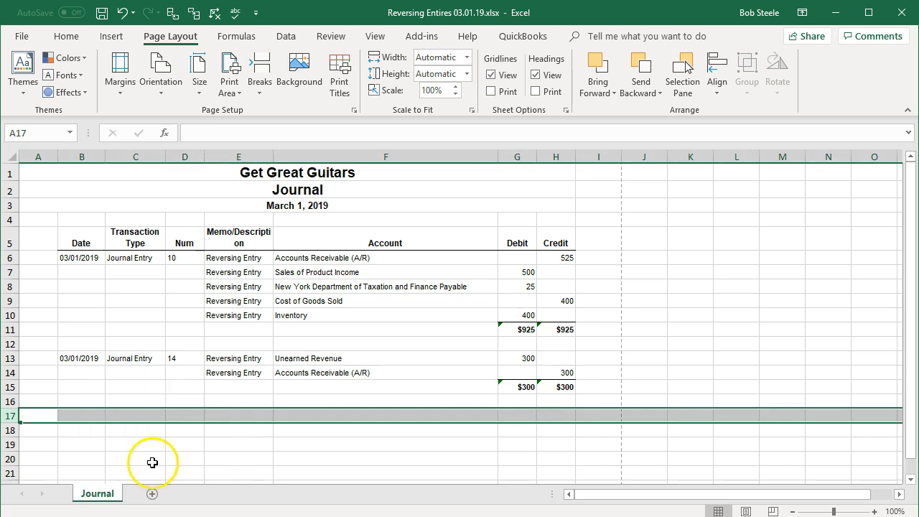
pyautogui.click(197, 353)
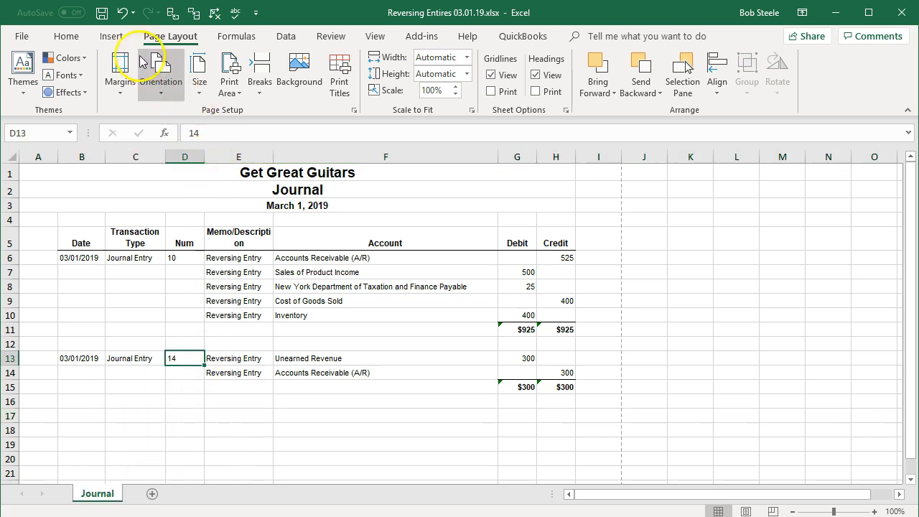
pyautogui.click(102, 13)
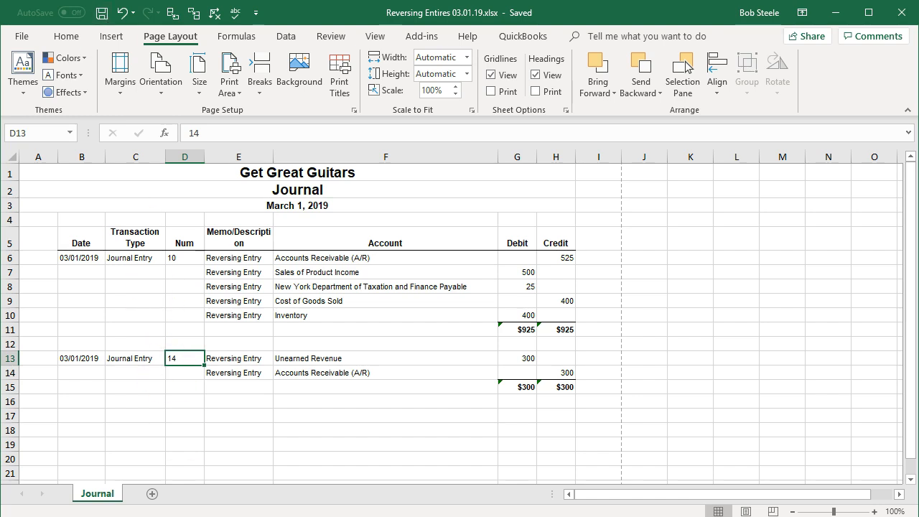
# - Open a new blank Excel workbook
pyautogui.rightClick(263, 516)
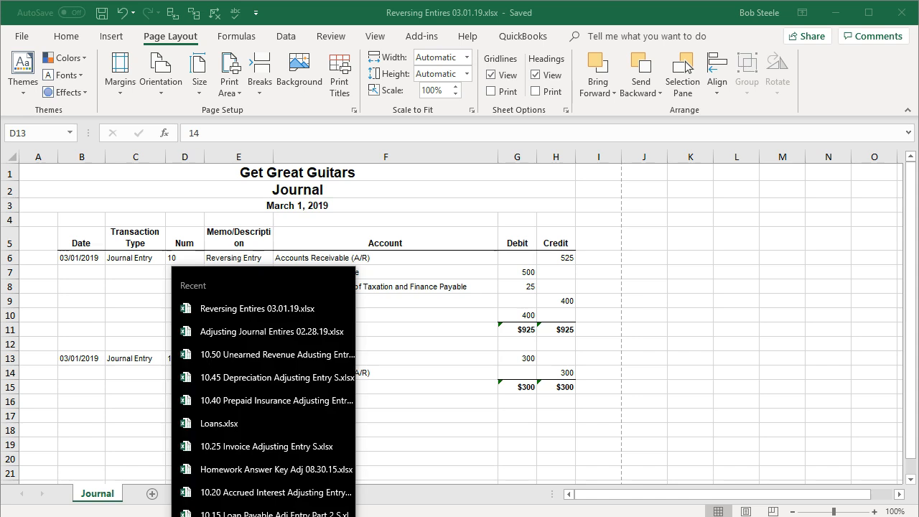
pyautogui.click(317, 409)
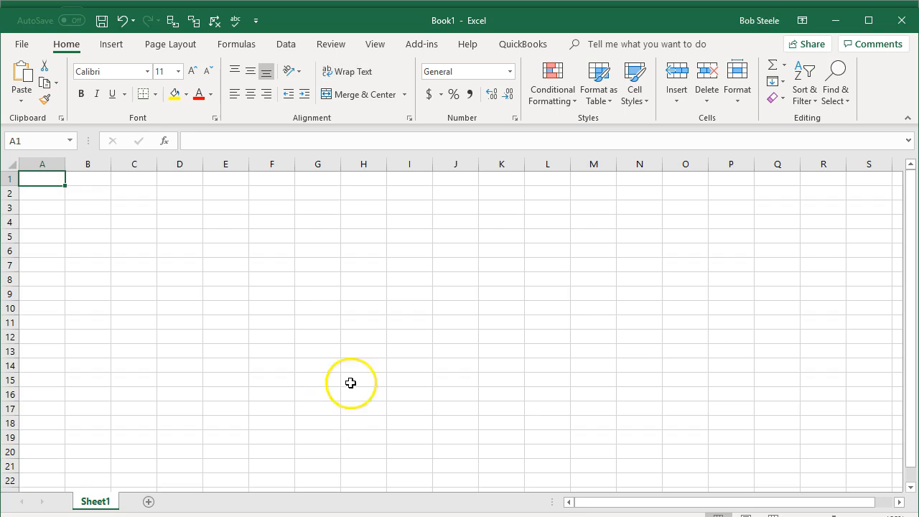
pyautogui.moveTo(671, 26); pyautogui.dragTo(668, 19)
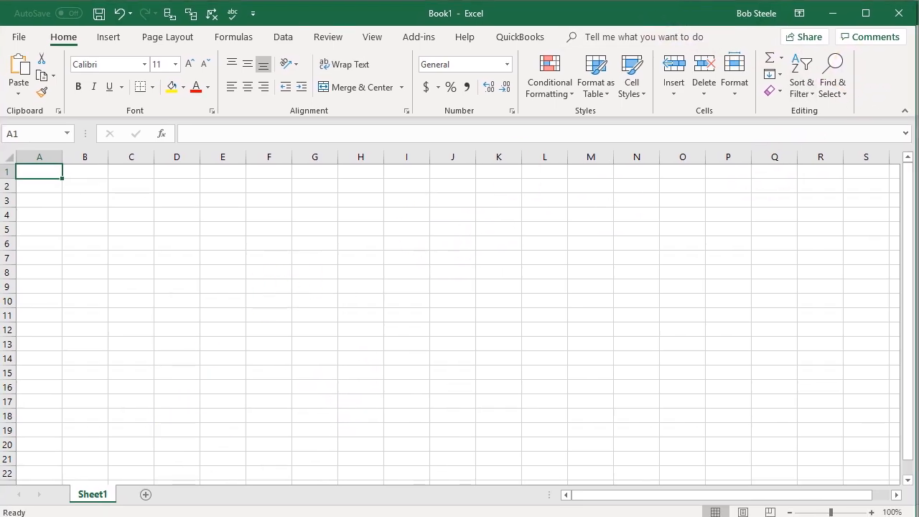
# - Open the Balance Sheet 02.28.19.xlsx file from the Section 10 folder
pyautogui.click(215, 516)
pyautogui.click(216, 516)
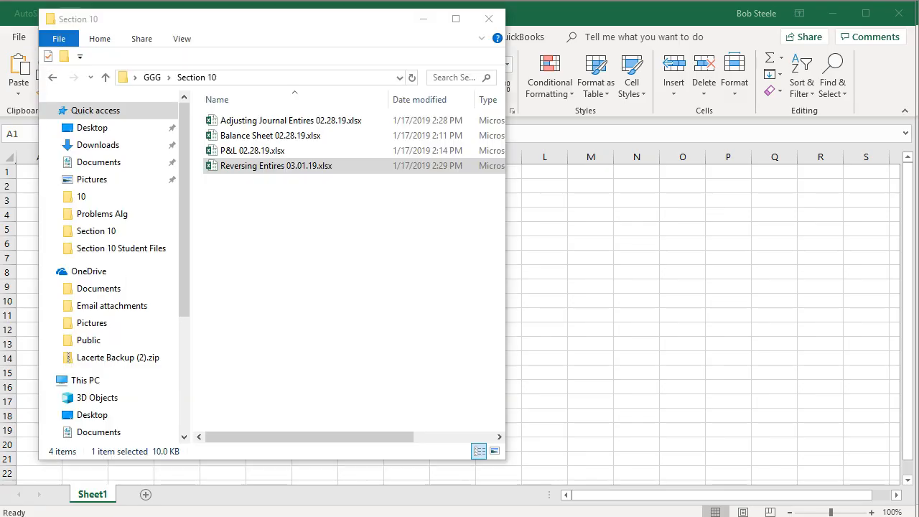
pyautogui.click(267, 137)
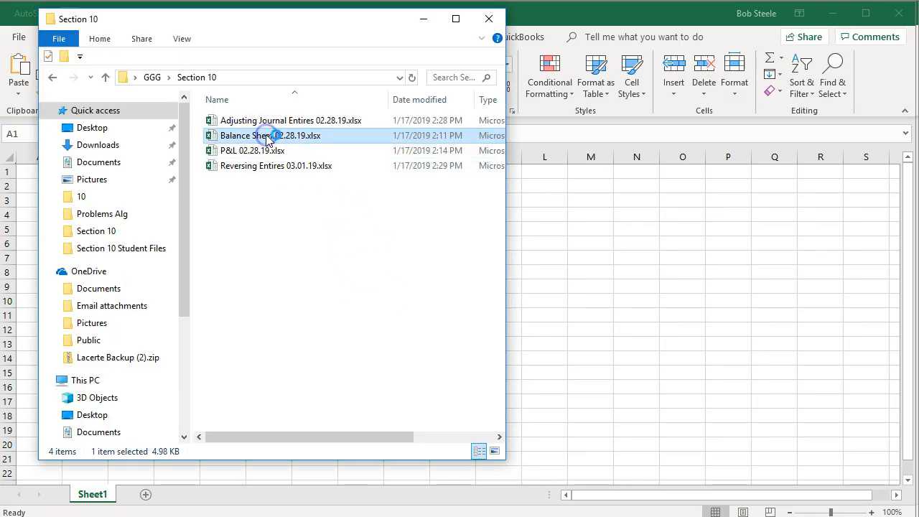
pyautogui.doubleClick(267, 136)
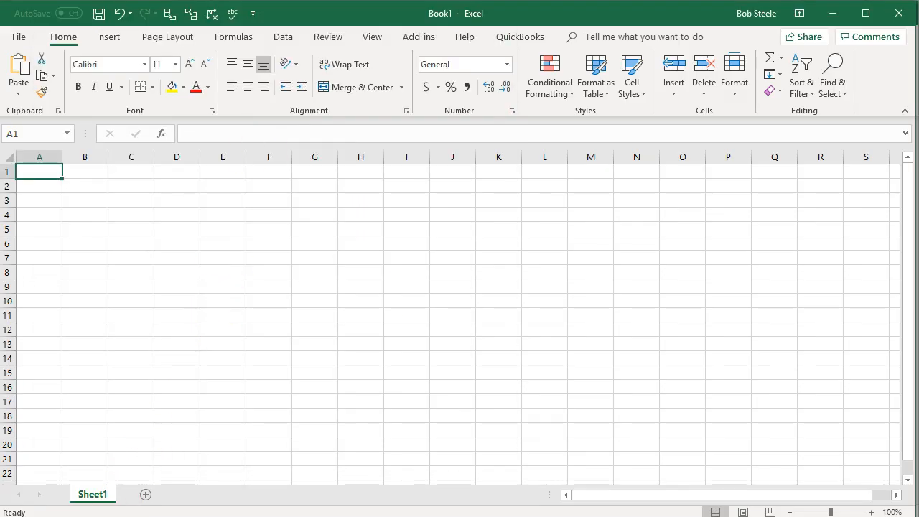
pyautogui.click(193, 393)
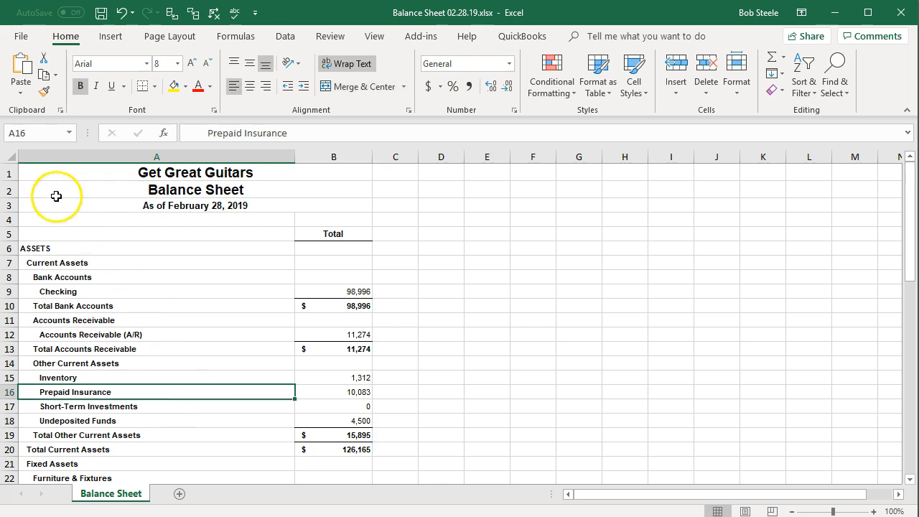
# - Copy the entire Balance Sheet worksheet and paste it into cell A1 of the new blank workbook
pyautogui.click(12, 157)
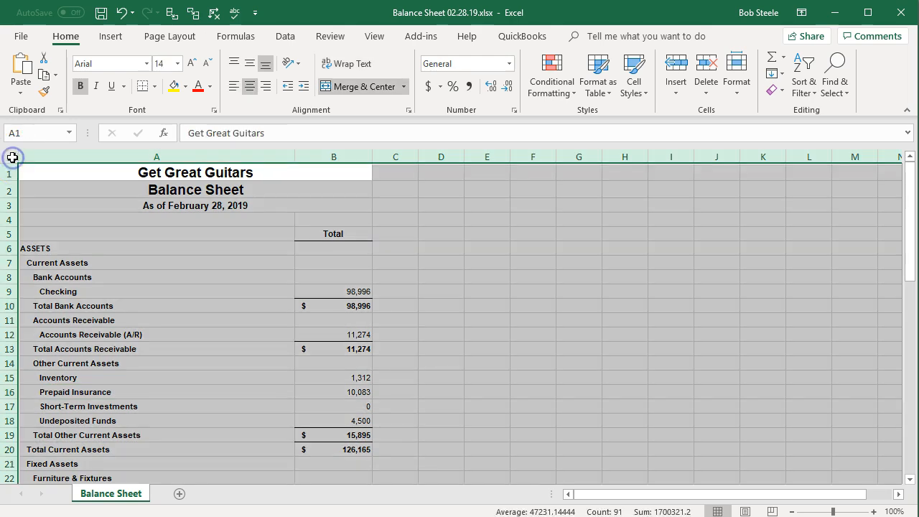
pyautogui.rightClick(130, 267)
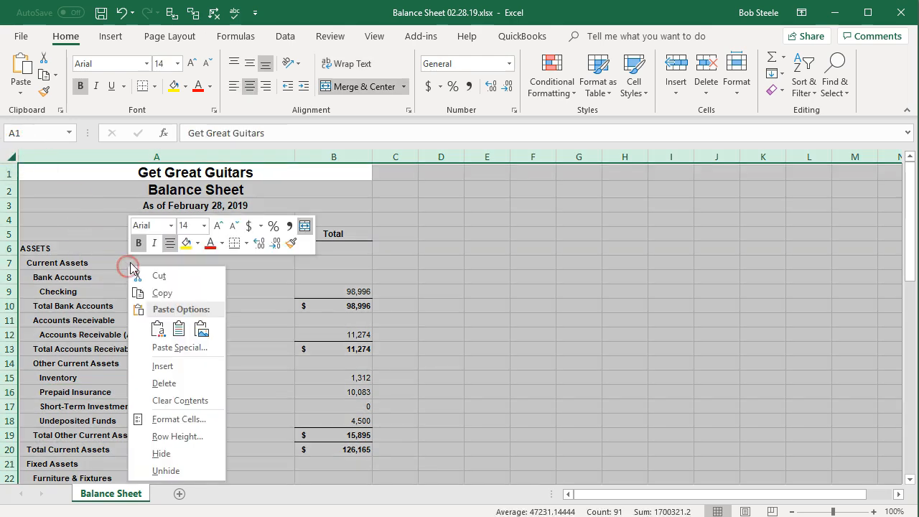
pyautogui.click(158, 293)
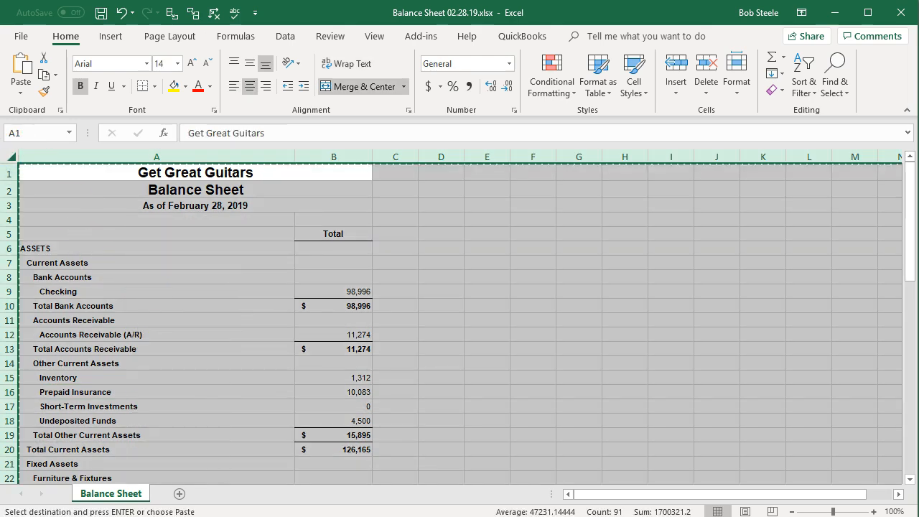
pyautogui.hotkey('ctrl', 'n')
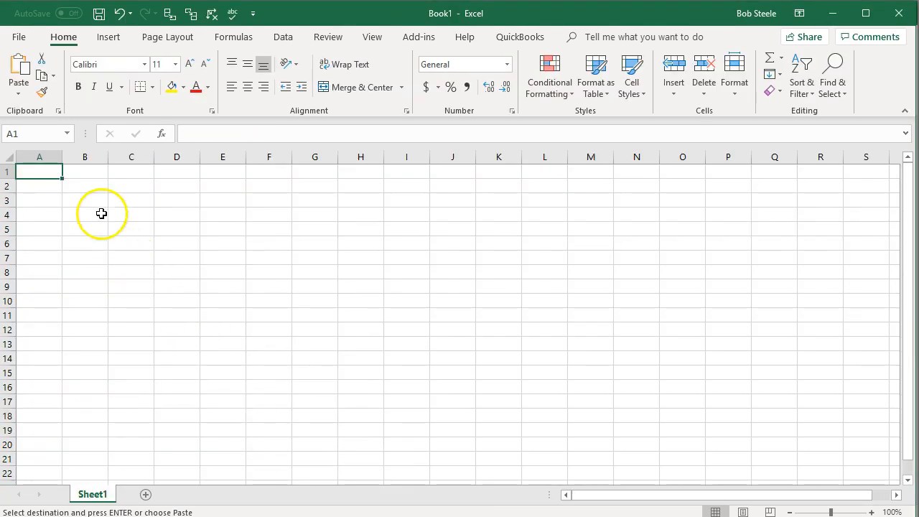
pyautogui.rightClick(41, 174)
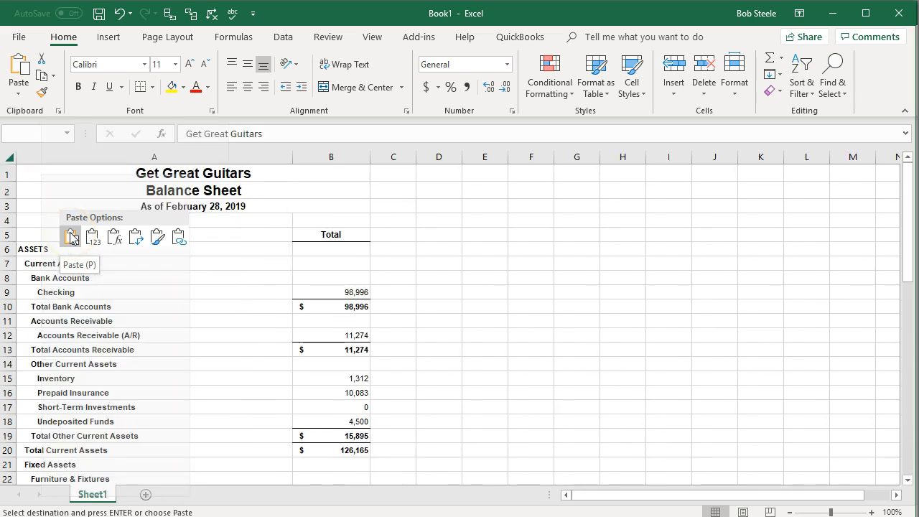
pyautogui.click(72, 237)
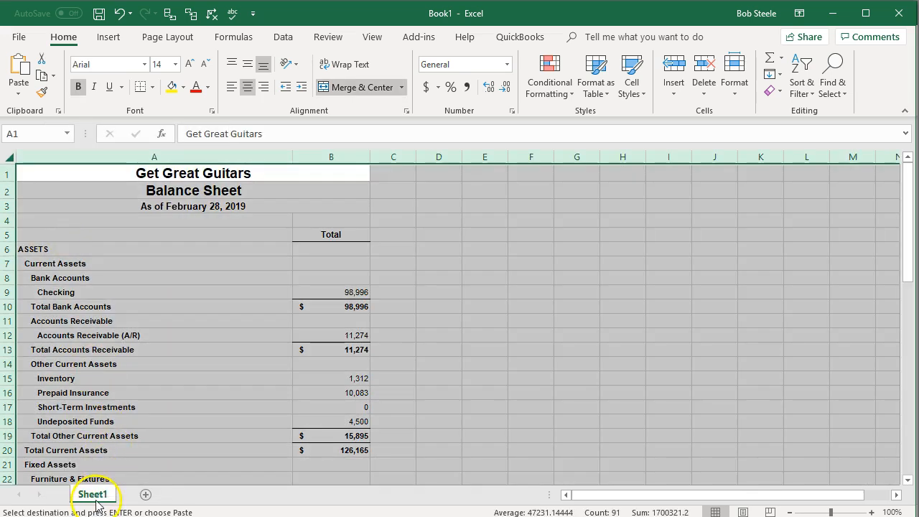
# - Rename the new workbook's Sheet1 tab as Balance Sheet to match the original report's tab
pyautogui.hotkey('alt', 'Tab')
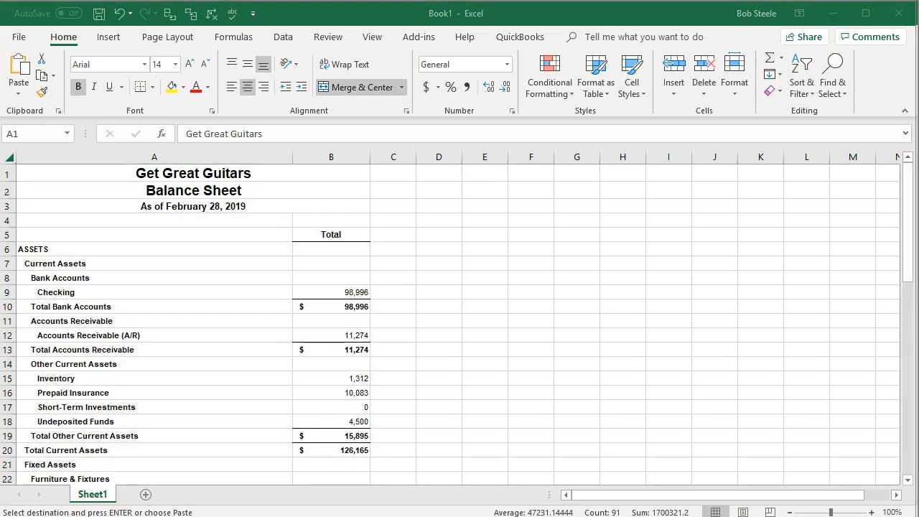
pyautogui.hotkey('alt', 'Tab')
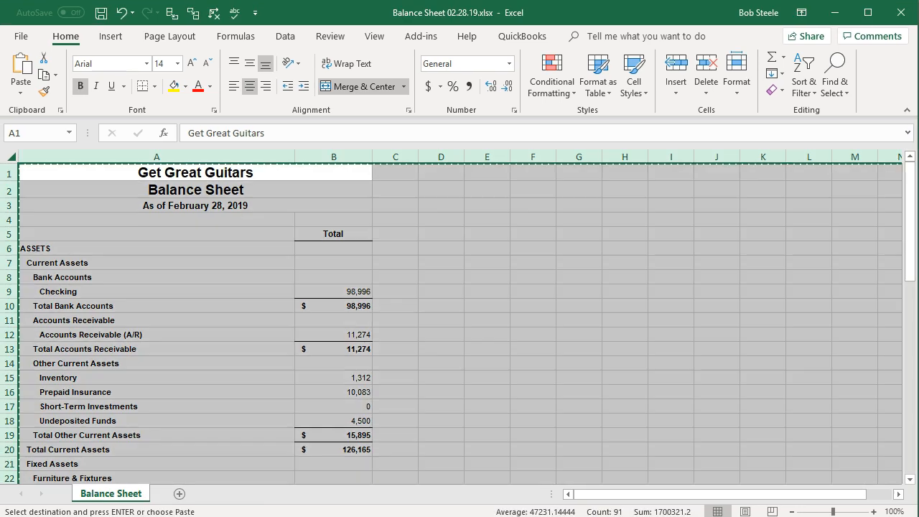
pyautogui.doubleClick(115, 494)
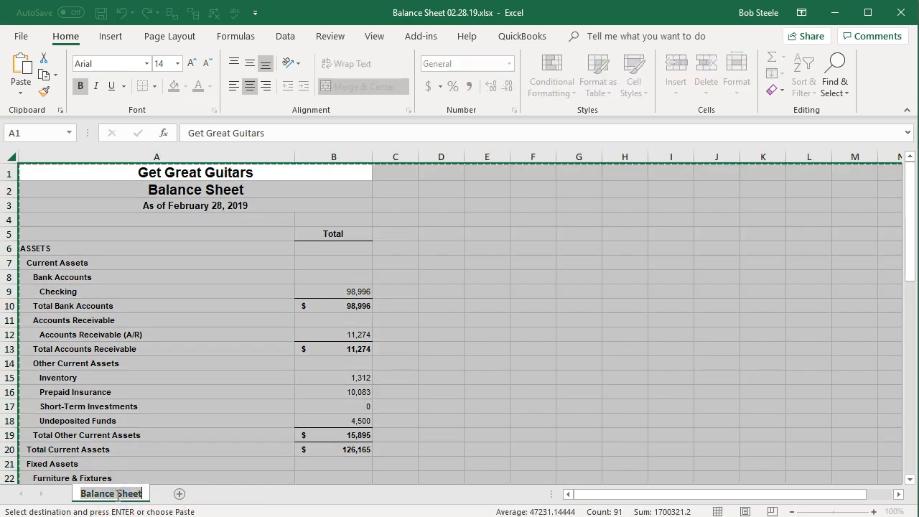
pyautogui.click(177, 389)
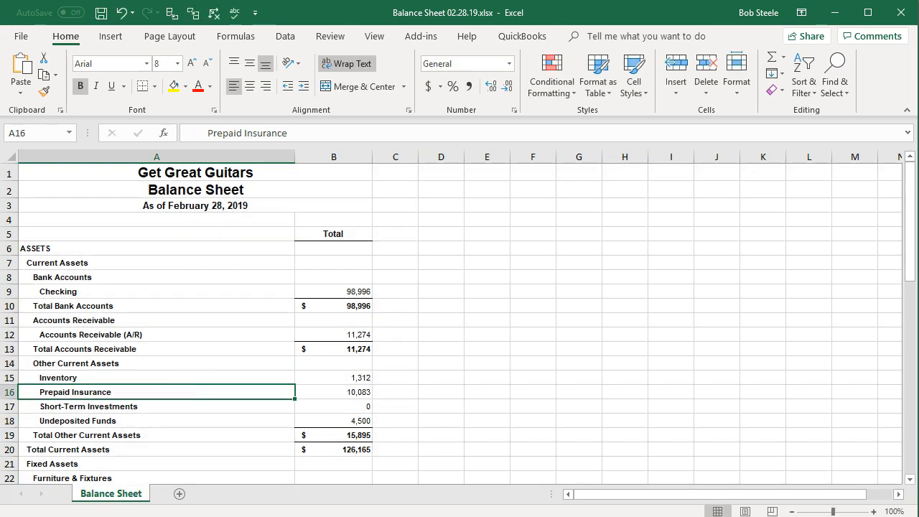
pyautogui.hotkey('alt', 'Tab')
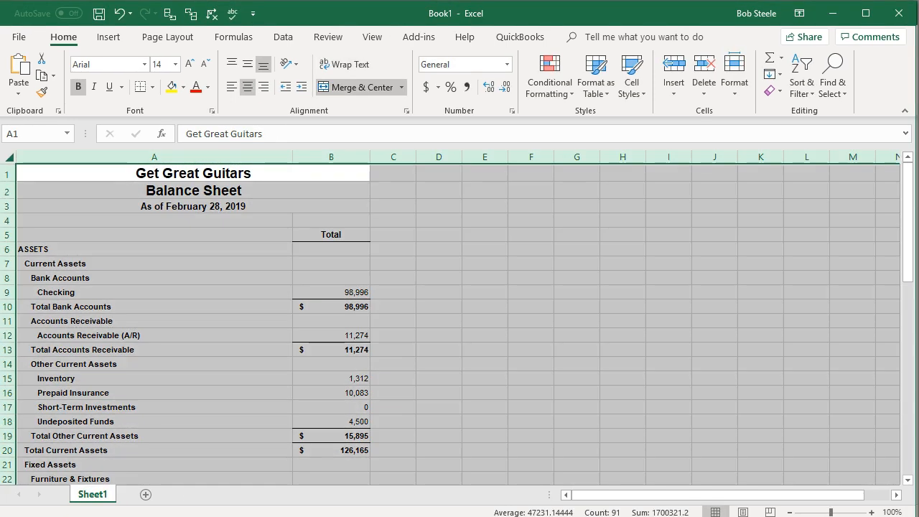
pyautogui.doubleClick(95, 498)
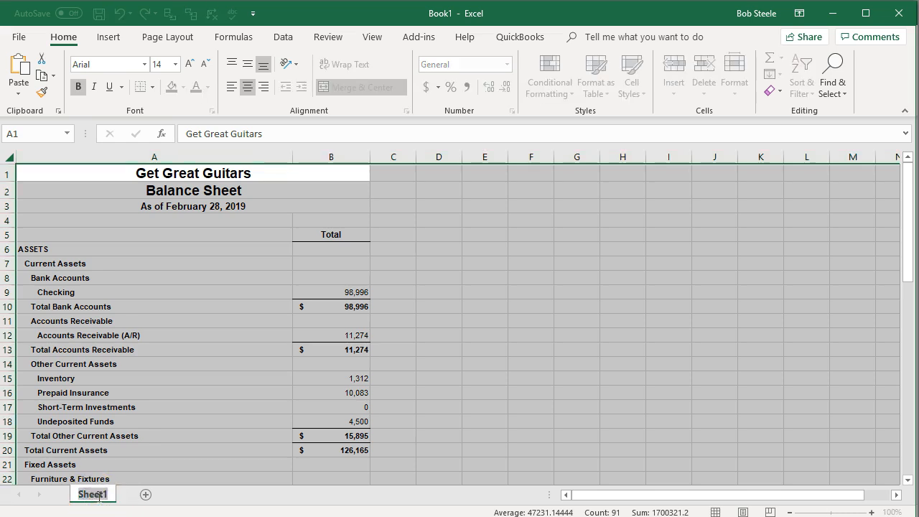
pyautogui.write('Balance Sheet')
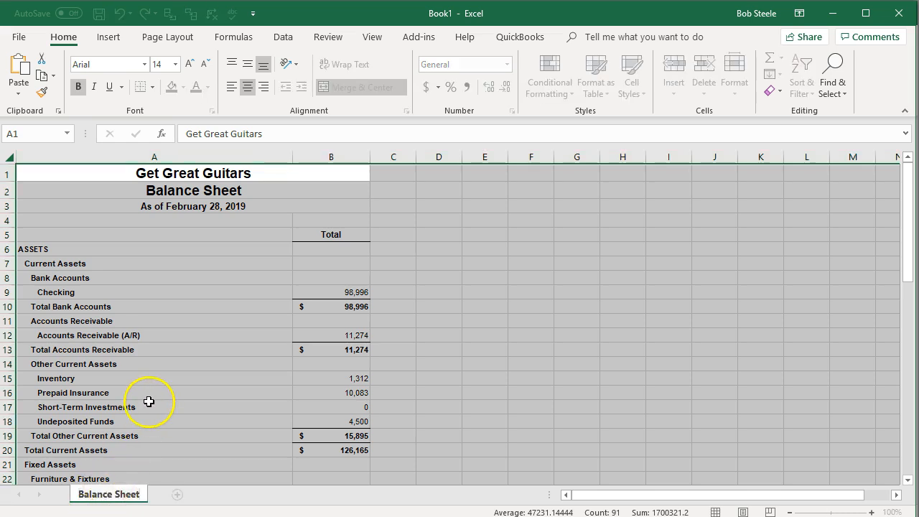
pyautogui.click(148, 402)
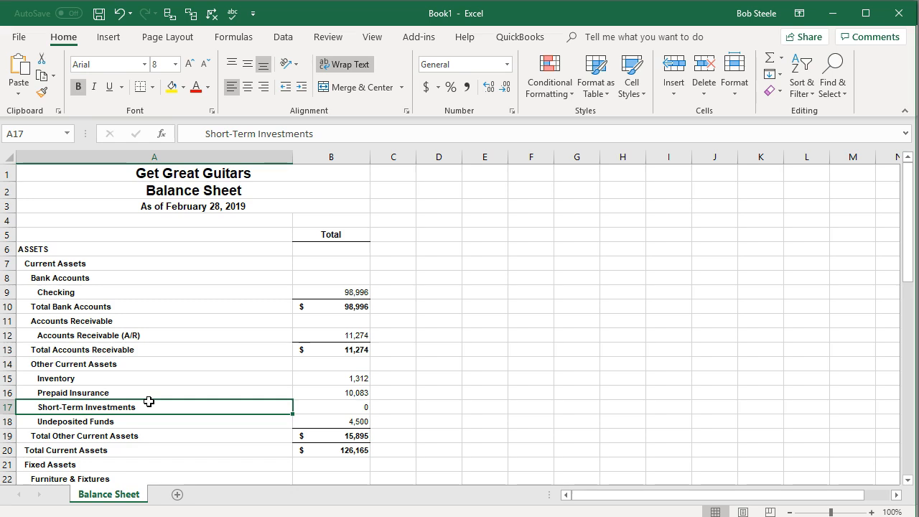
# - Add a second worksheet to the new workbook and open the P&L 02.28.19.xlsx file
pyautogui.click(179, 495)
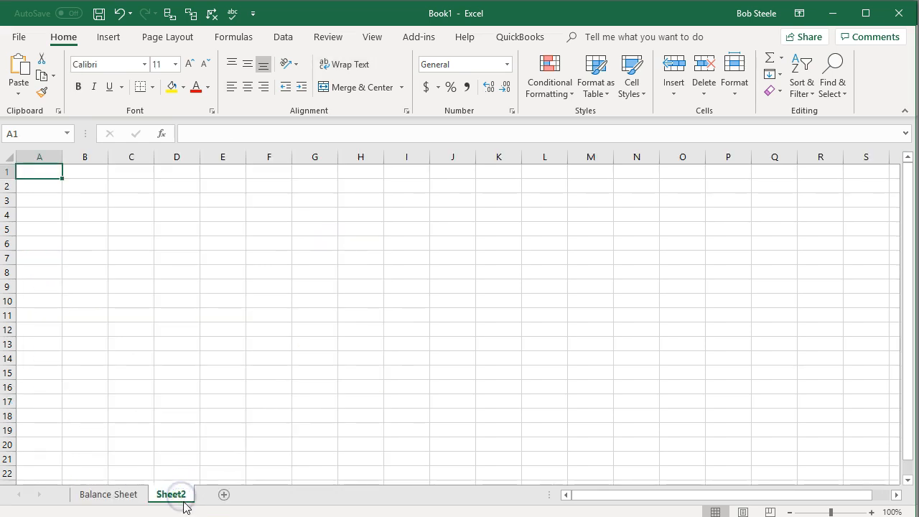
pyautogui.click(228, 516)
pyautogui.click(384, 516)
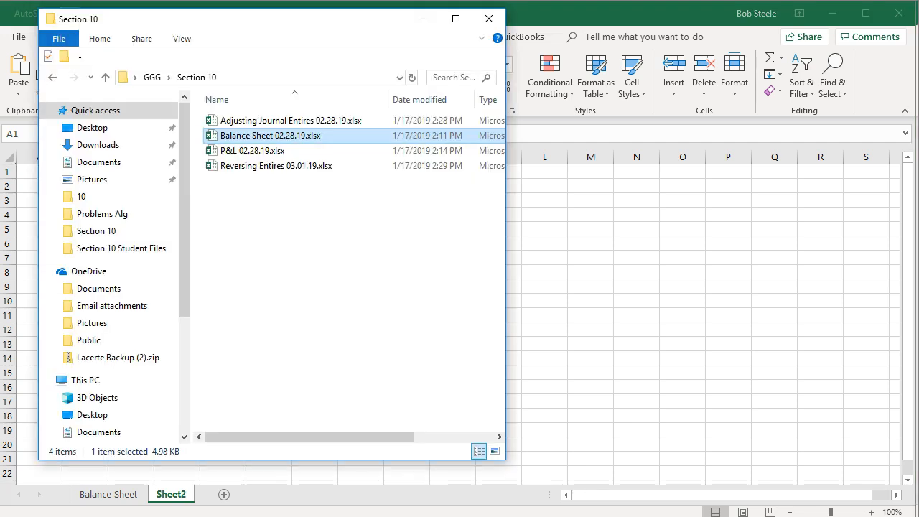
pyautogui.click(246, 150)
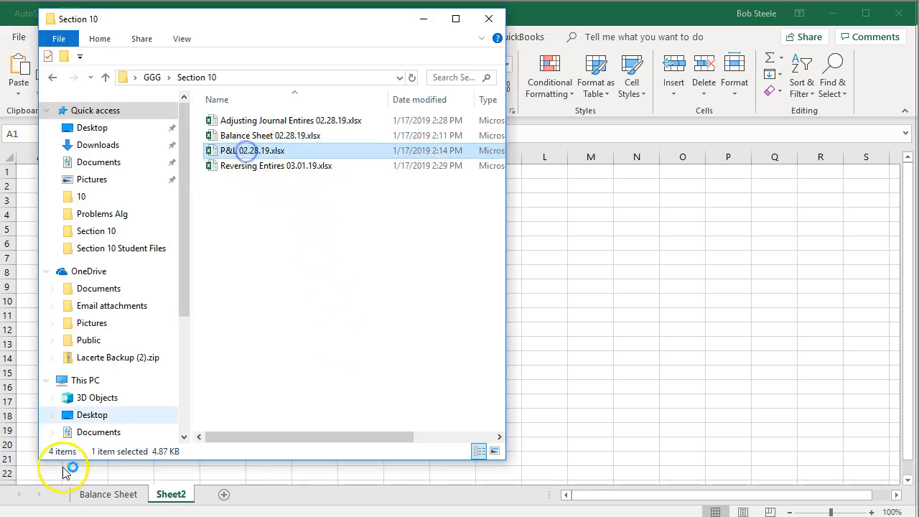
pyautogui.click(154, 434)
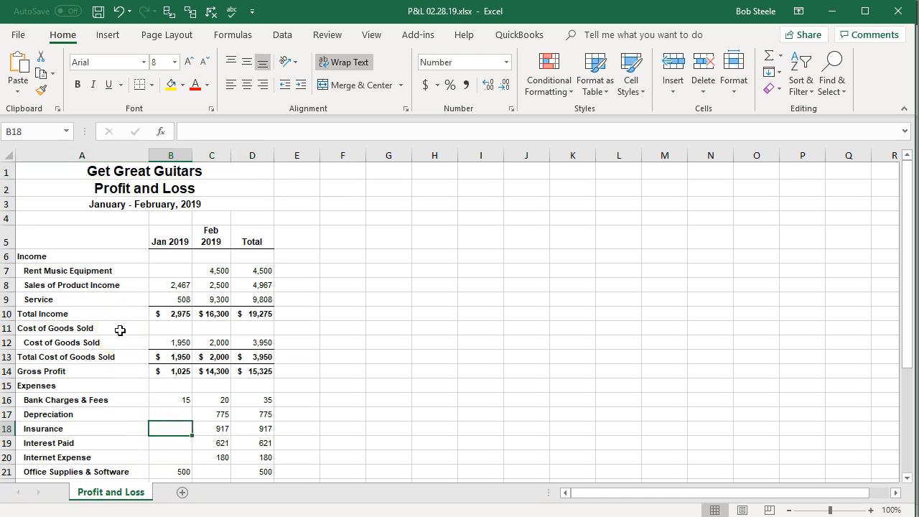
# - Copy the entire Profit and Loss worksheet and paste it into cell A1 of Sheet2 in the new workbook
pyautogui.click(7, 153)
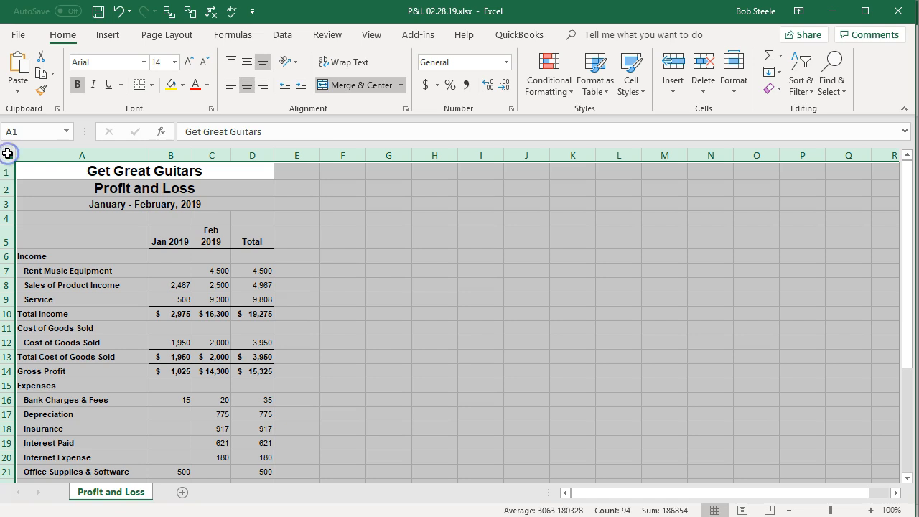
pyautogui.rightClick(67, 240)
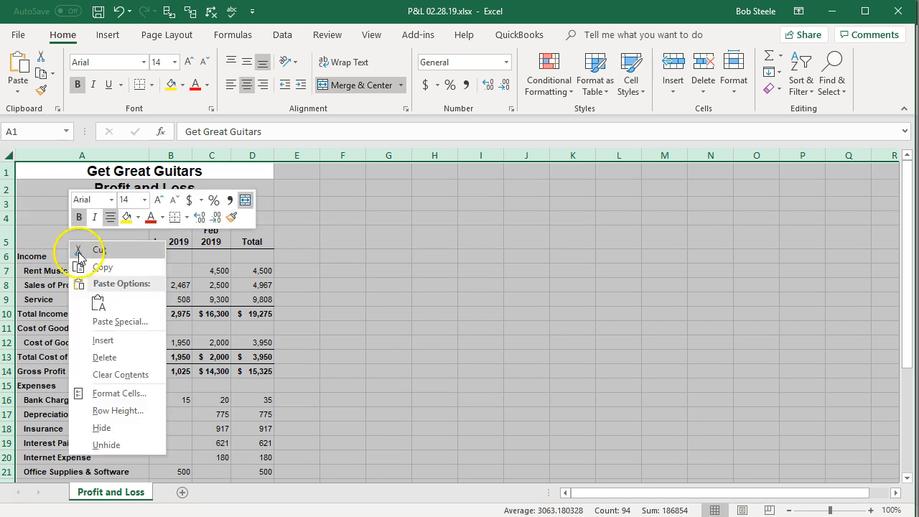
pyautogui.click(105, 268)
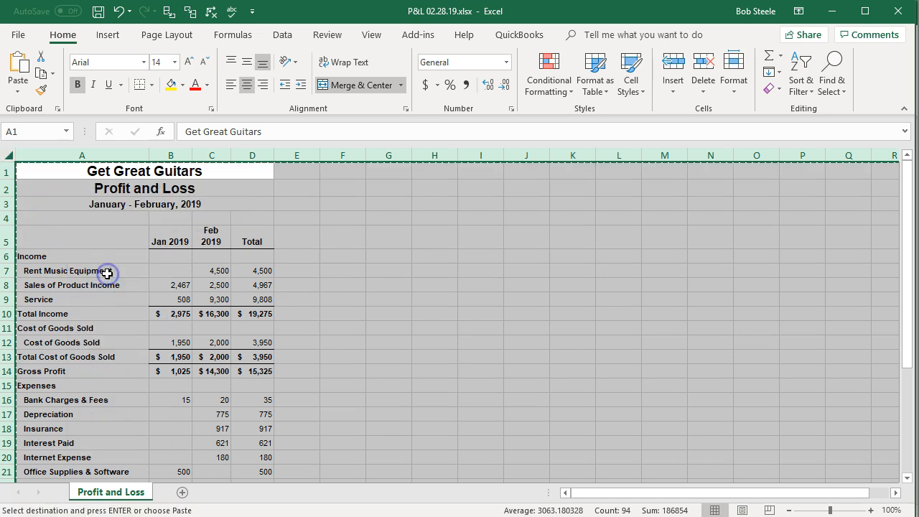
pyautogui.click(186, 515)
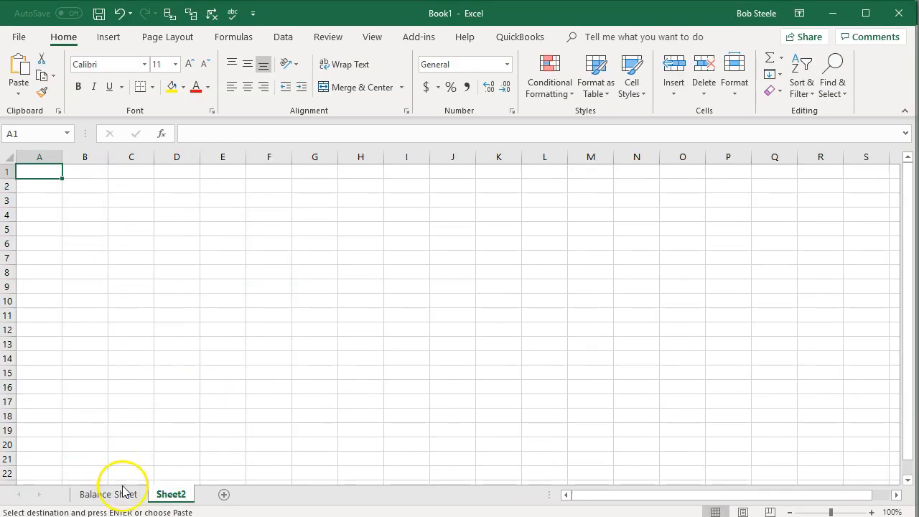
pyautogui.rightClick(41, 172)
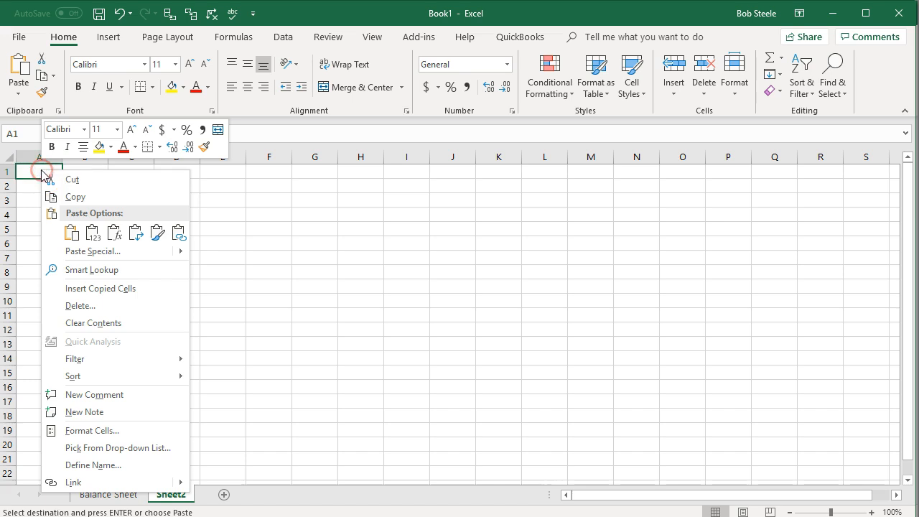
pyautogui.click(72, 235)
pyautogui.hotkey('ctrl', 'a')
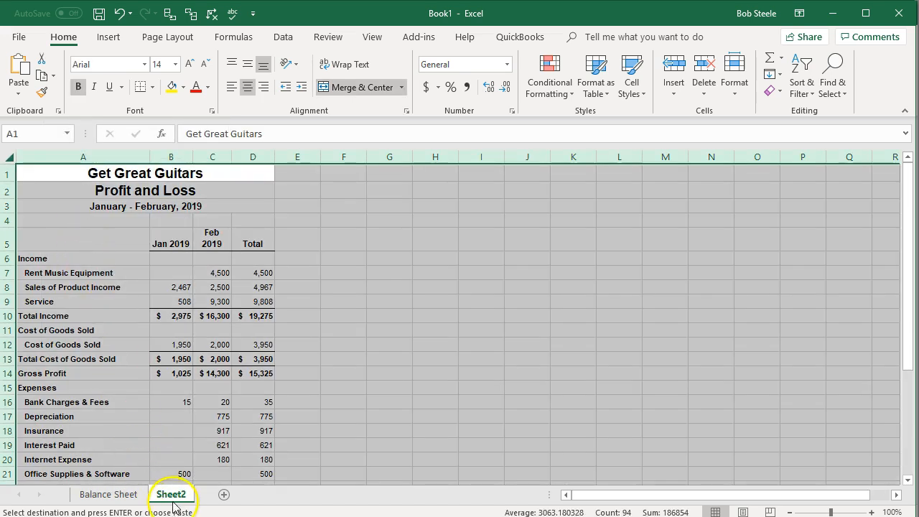
# - Check the tab name of the original Profit and Loss worksheet
pyautogui.hotkey('alt', 'Tab')
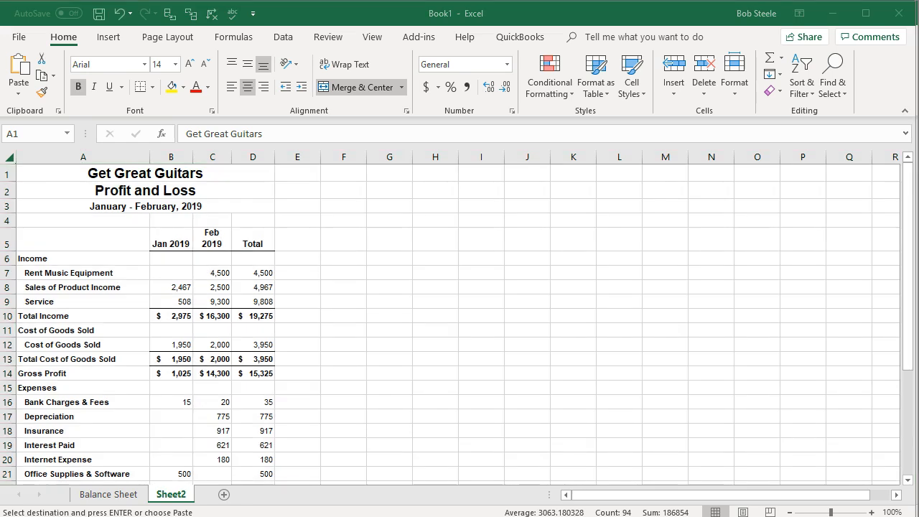
pyautogui.hotkey('alt', 'Tab')
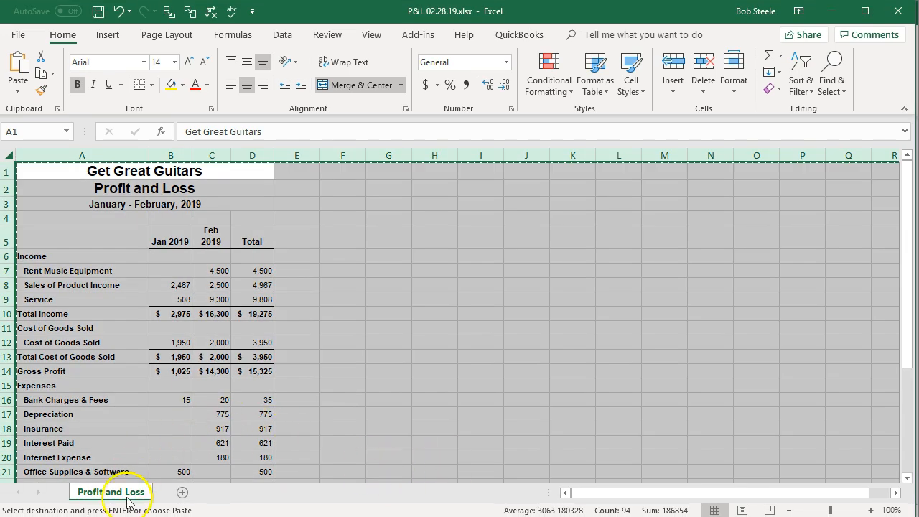
pyautogui.moveTo(113, 497); pyautogui.dragTo(111, 493)
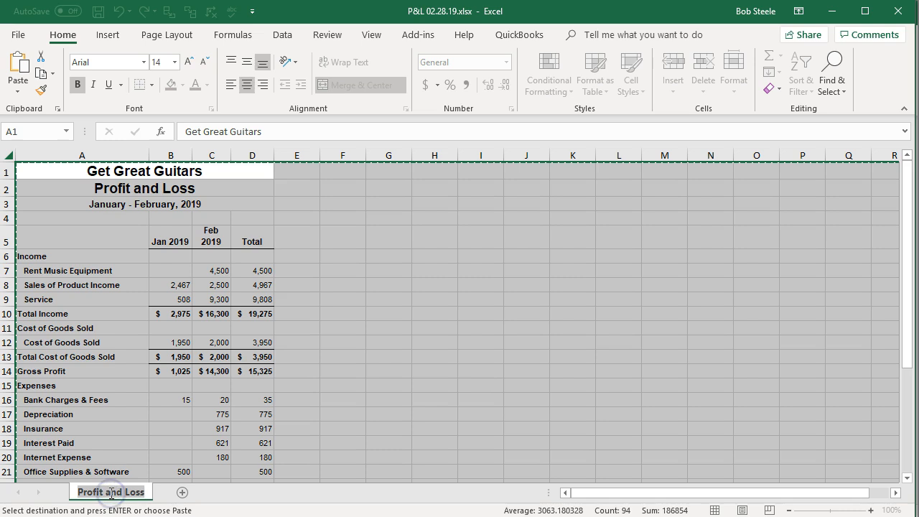
pyautogui.click(158, 412)
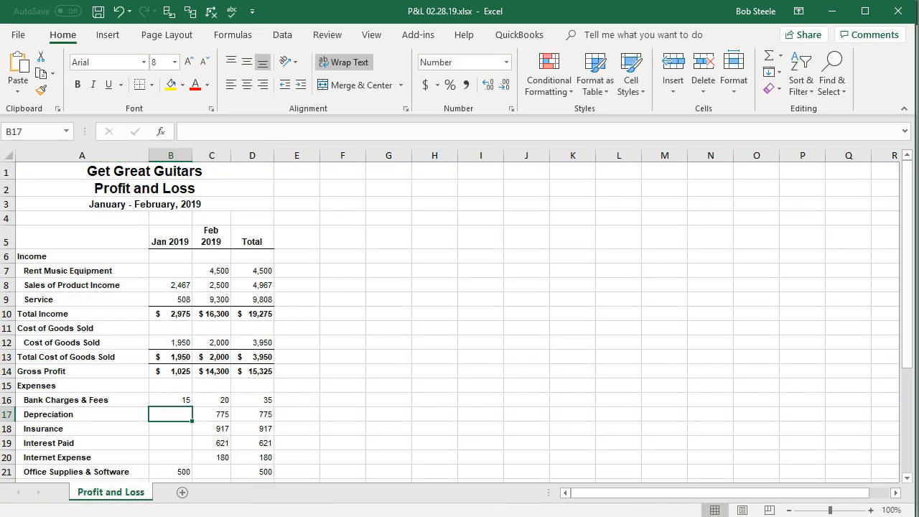
# - Rename the Sheet2 tab of the new workbook as Profit and Loss
pyautogui.hotkey('alt', 'Tab')
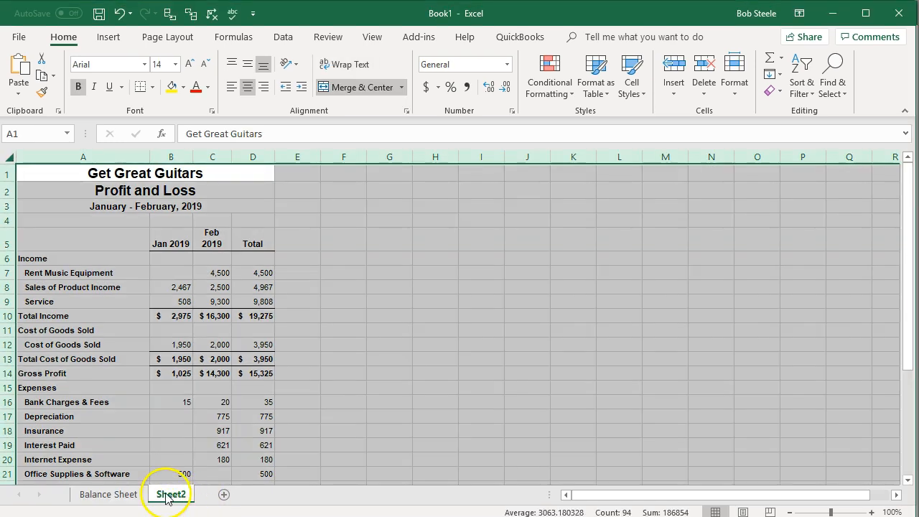
pyautogui.doubleClick(167, 494)
pyautogui.write('Profit and Loss')
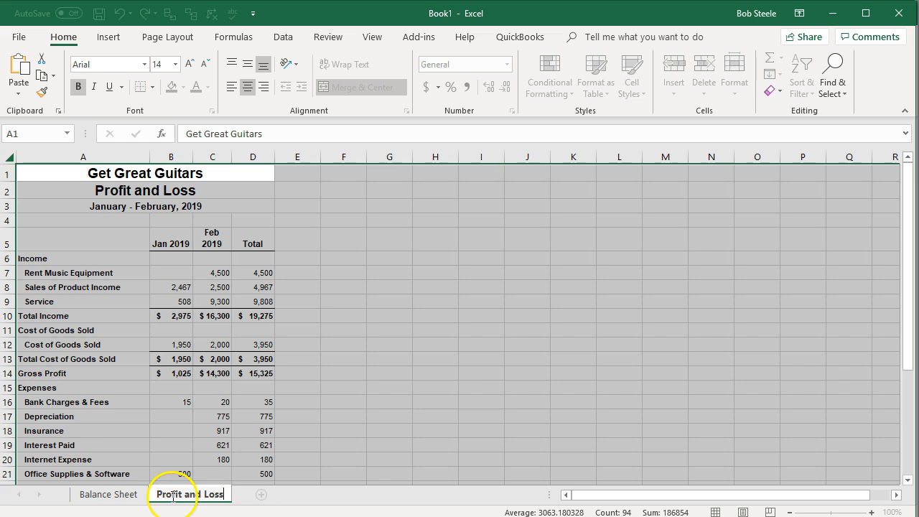
pyautogui.click(243, 409)
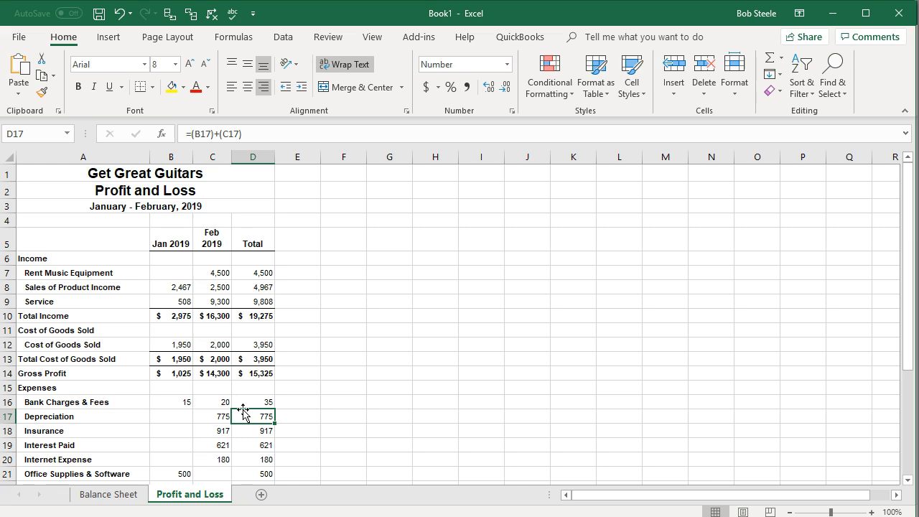
# - Add a third worksheet to the new workbook and switch to the Adjusting Journal Entries 02.28.19.xlsx file
pyautogui.click(261, 495)
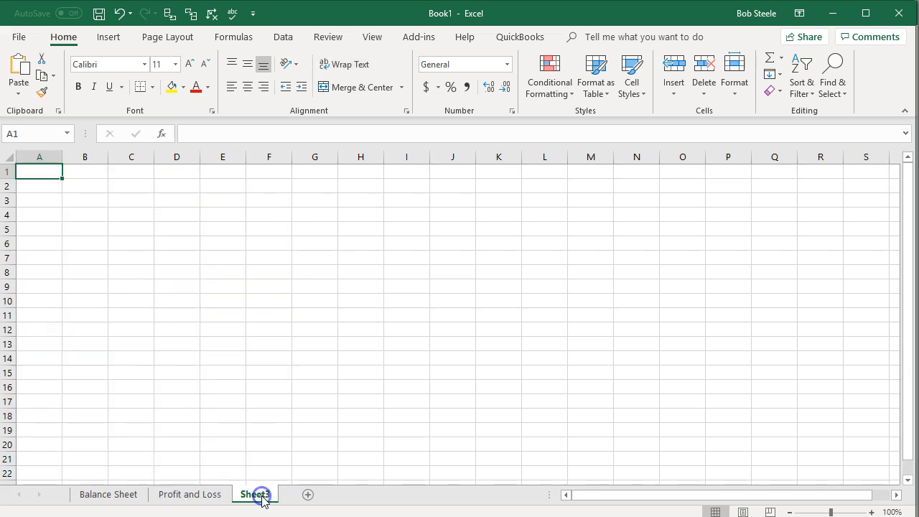
pyautogui.hotkey('alt', 'Tab')
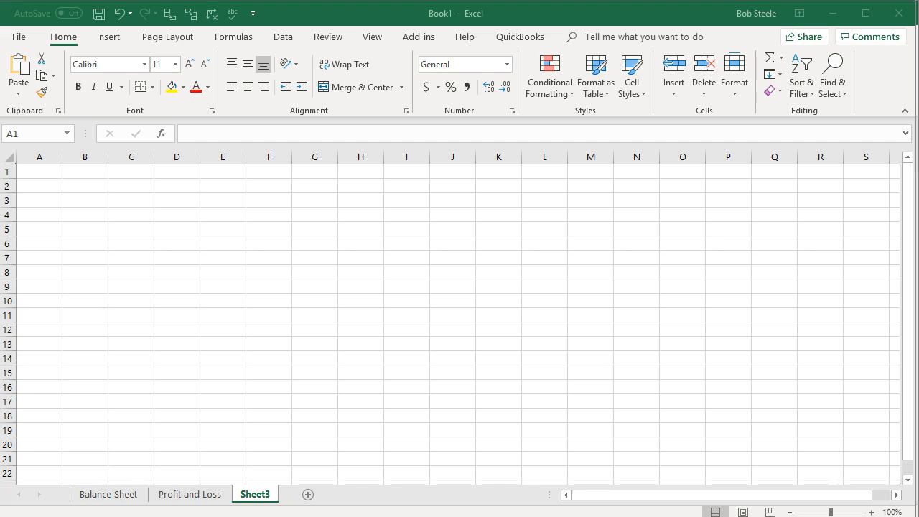
pyautogui.hotkey('alt', 'Tab')
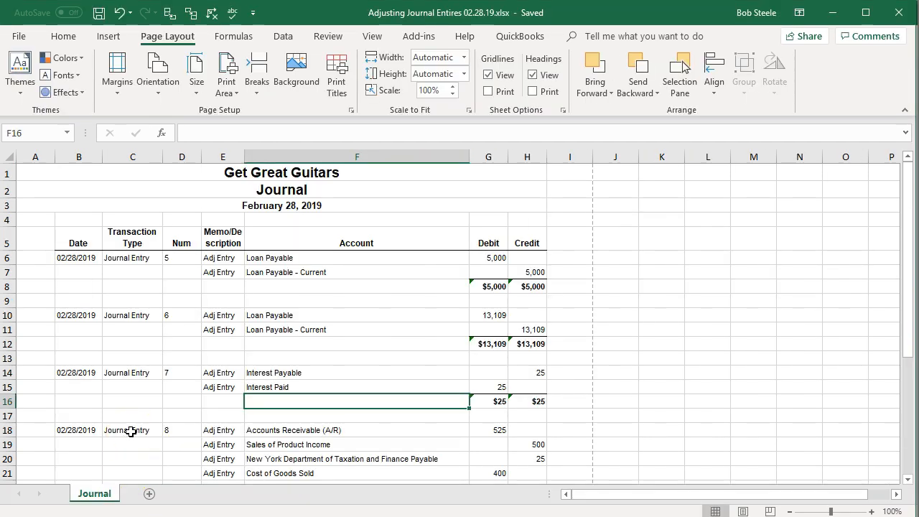
# - Copy the entire Journal worksheet and paste it into cell A1 of Sheet3 in the new workbook
pyautogui.click(10, 155)
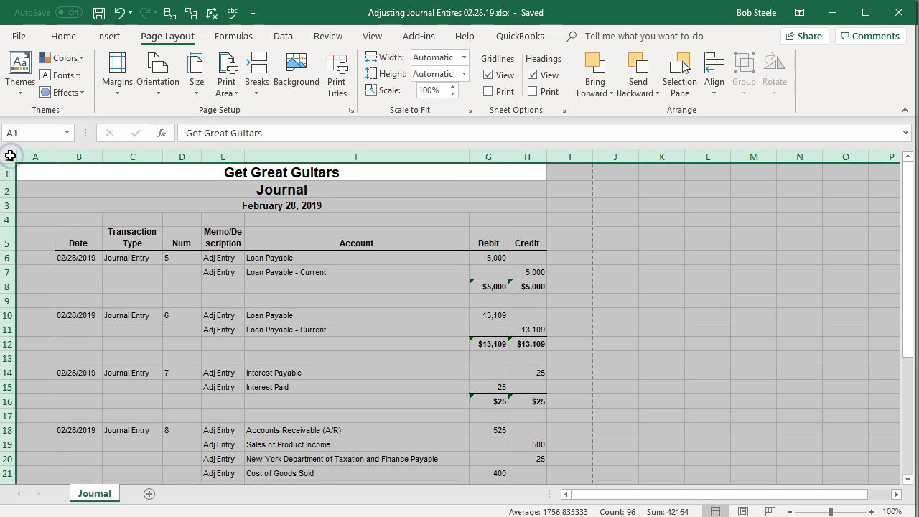
pyautogui.rightClick(123, 283)
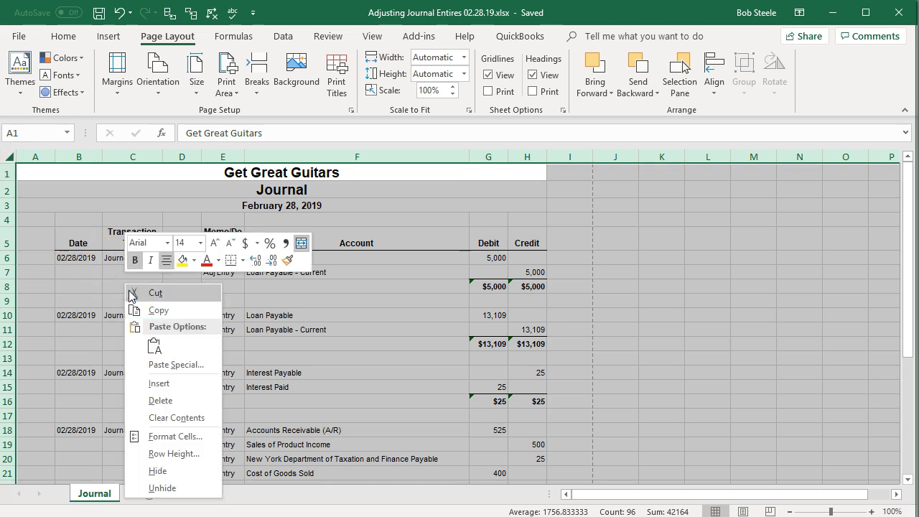
pyautogui.click(152, 310)
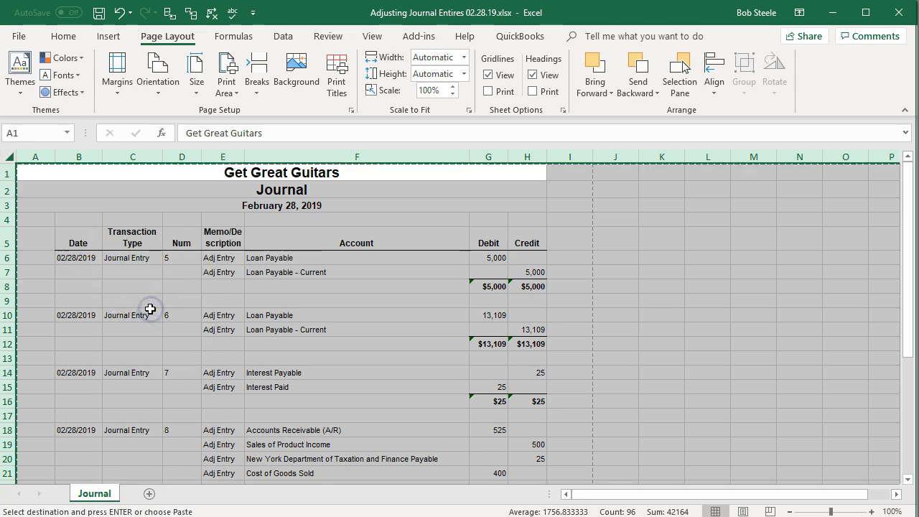
pyautogui.hotkey('alt', 'Tab')
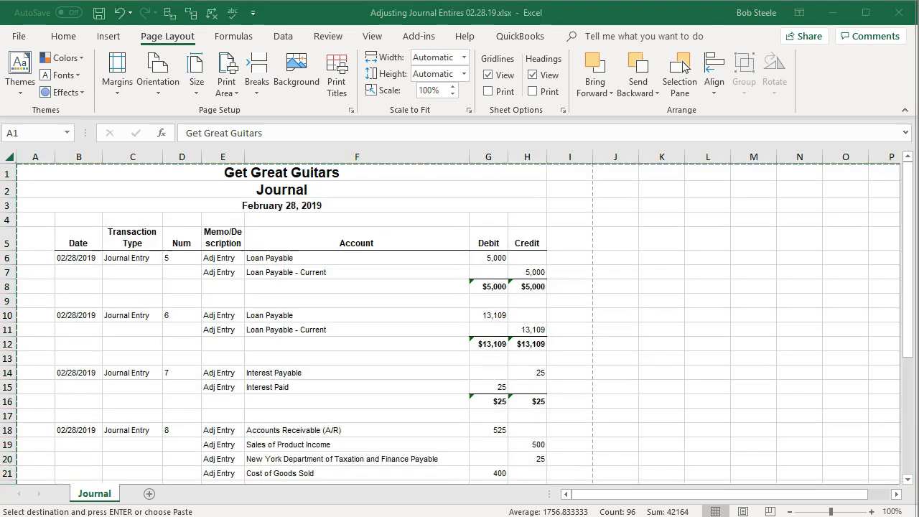
pyautogui.hotkey('alt', 'Tab')
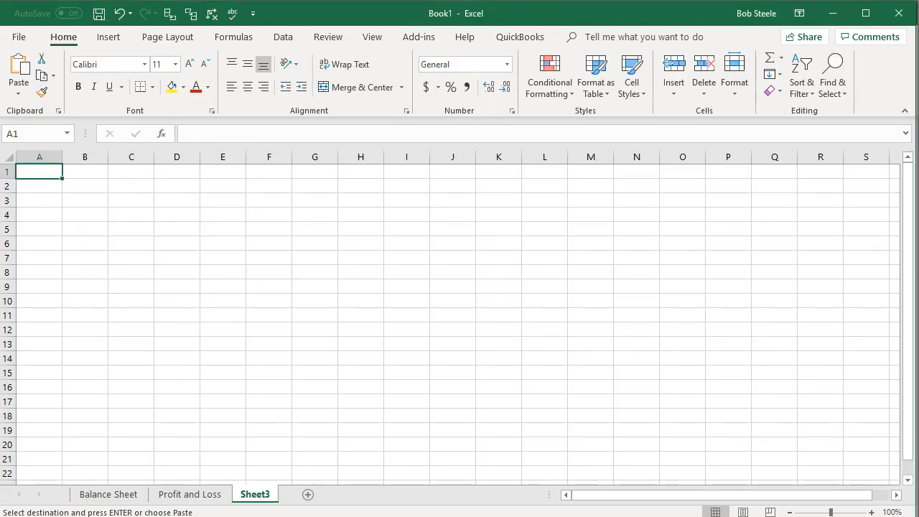
pyautogui.rightClick(44, 171)
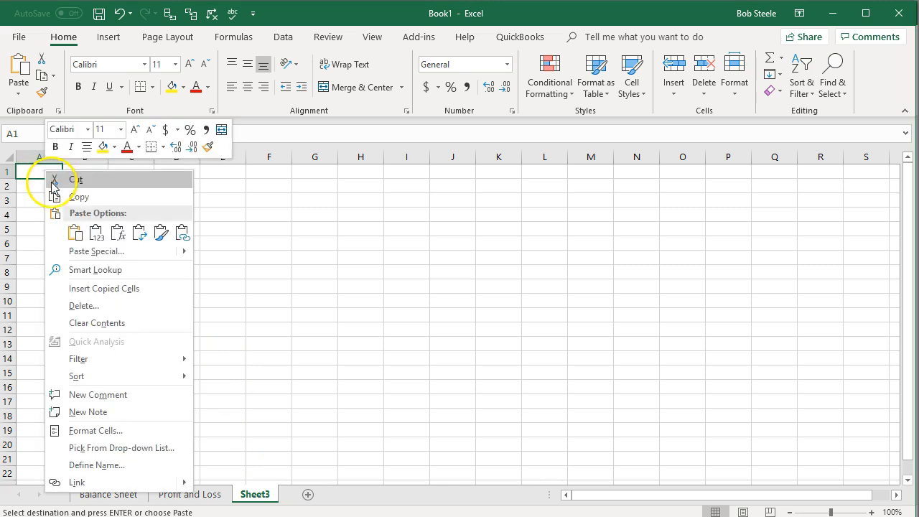
pyautogui.click(75, 234)
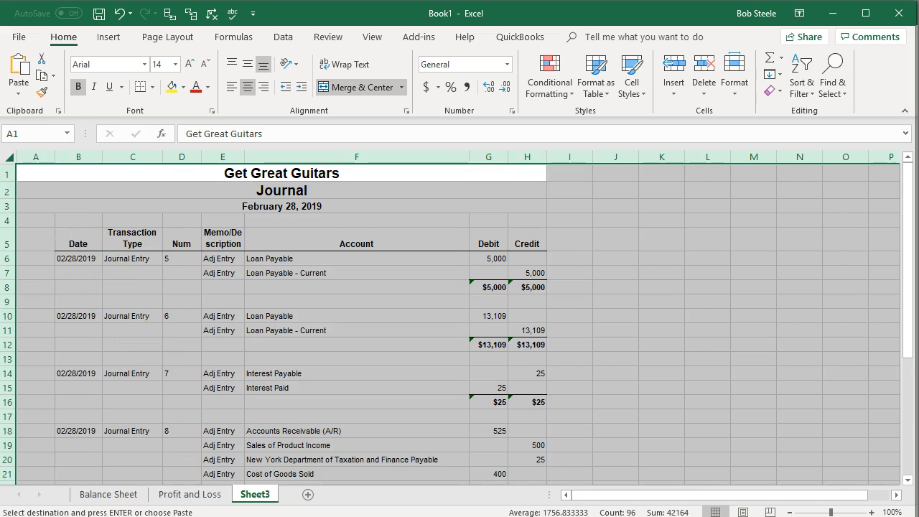
# - Check the tab name of the original adjusting entries Journal worksheet
pyautogui.click(207, 516)
pyautogui.click(207, 516)
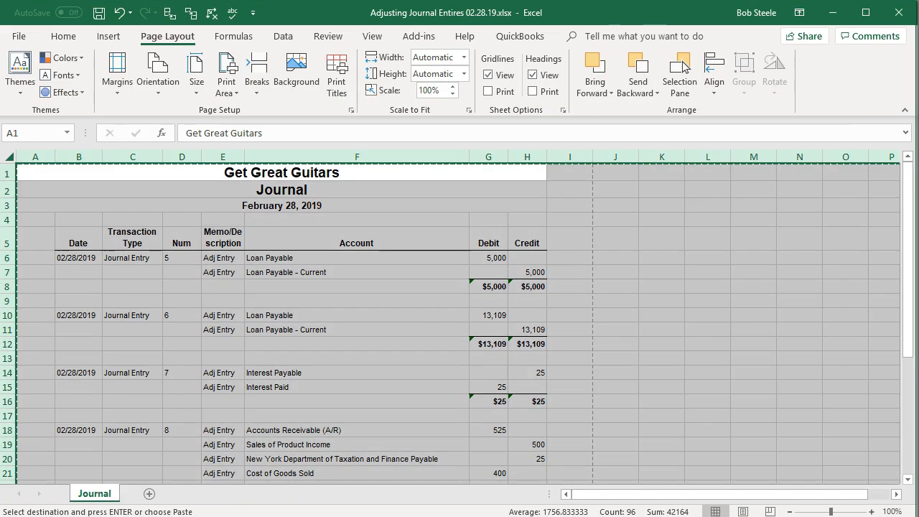
pyautogui.doubleClick(98, 494)
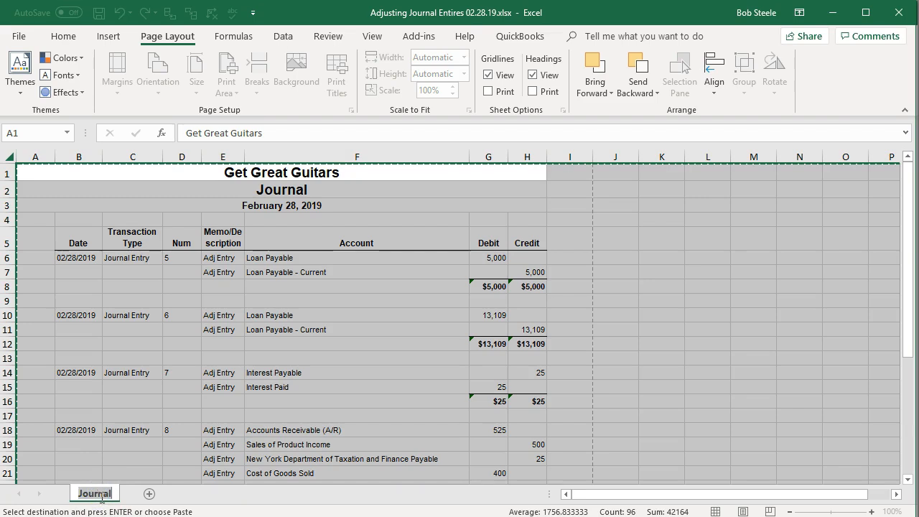
pyautogui.click(207, 516)
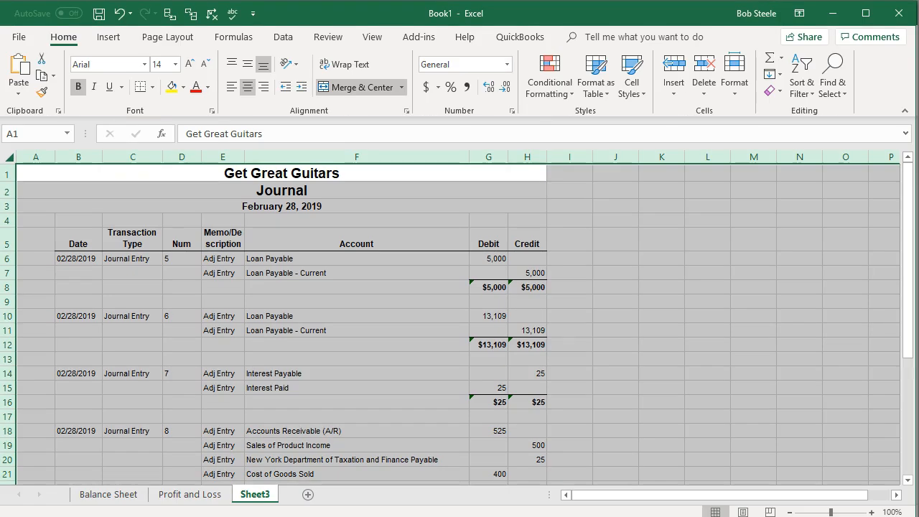
# - Rename the Sheet3 tab as Adf Entry
pyautogui.click(259, 494)
pyautogui.write('Journal')
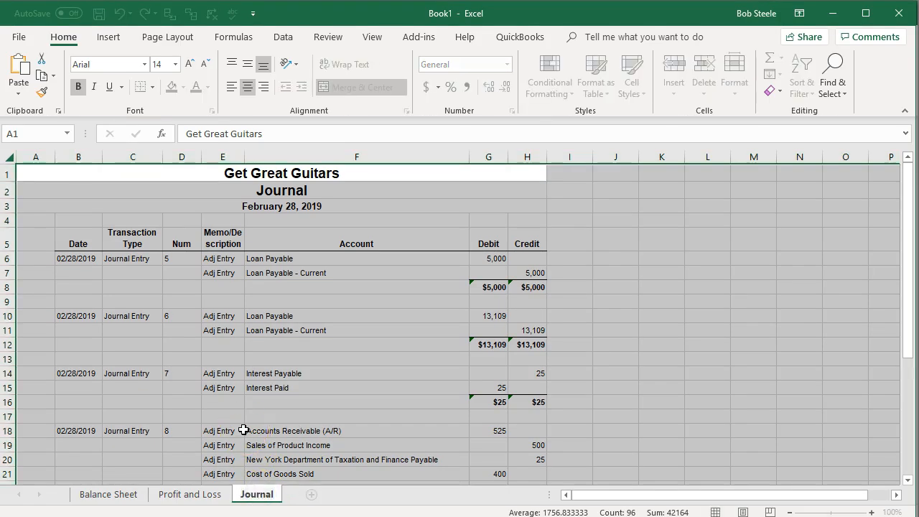
pyautogui.press('BackSpace')
pyautogui.press('BackSpace')
pyautogui.press('BackSpace')
pyautogui.press('BackSpace')
pyautogui.press('BackSpace')
pyautogui.press('BackSpace')
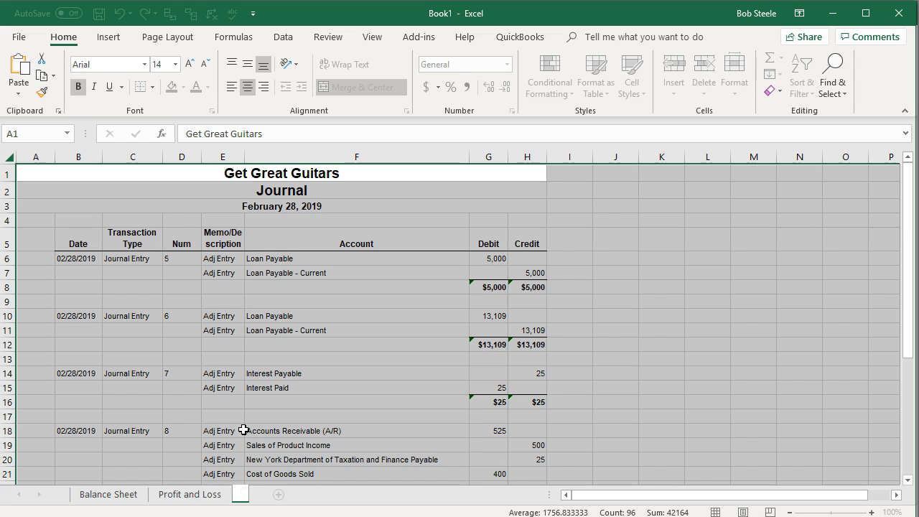
pyautogui.write('Adf Entry')
pyautogui.click(244, 430)
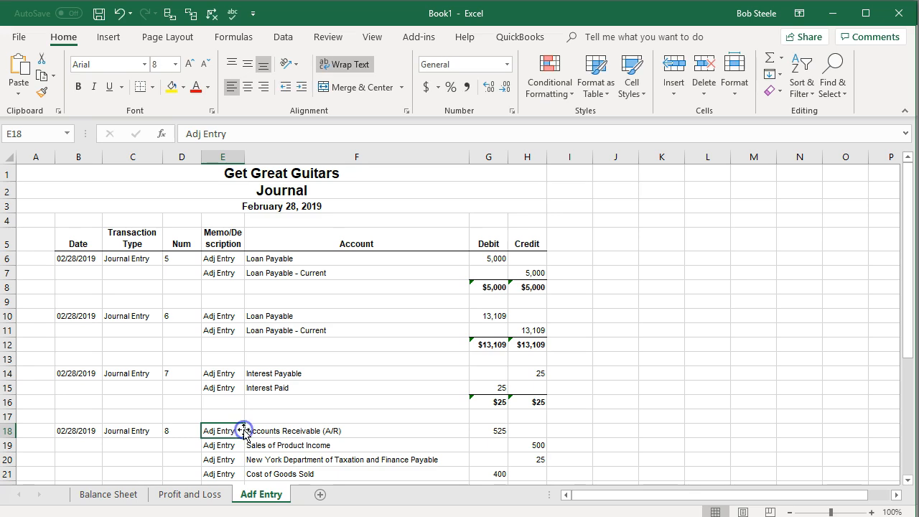
# - Add a fourth worksheet and copy the entire Journal worksheet from the Reversing Entires 03.01.19.xlsx file
pyautogui.click(320, 495)
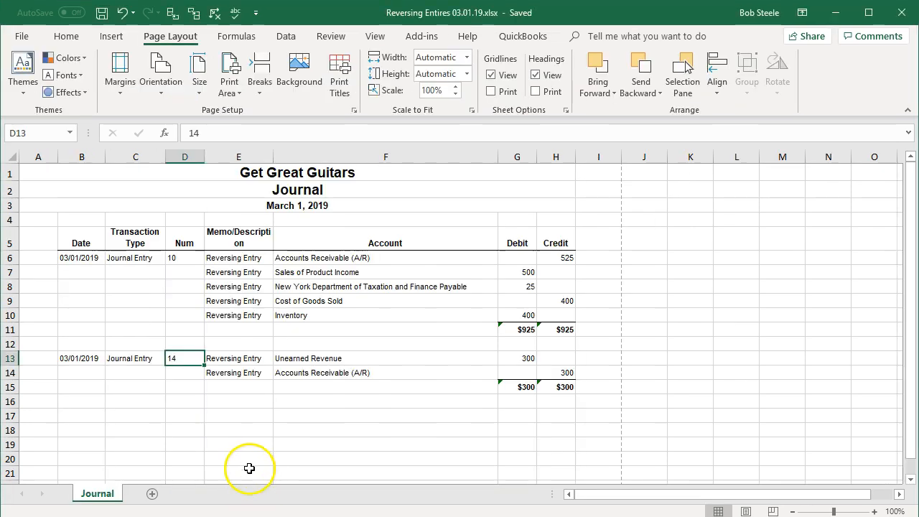
pyautogui.click(10, 156)
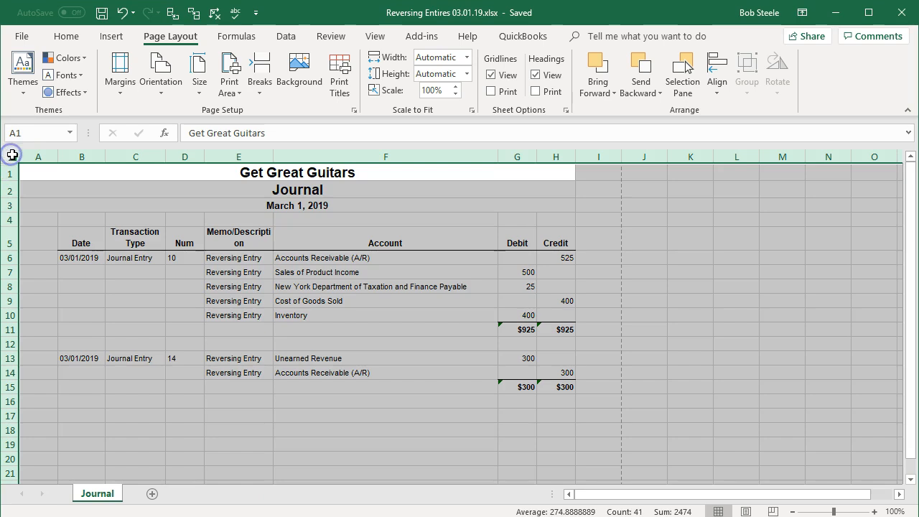
pyautogui.rightClick(78, 228)
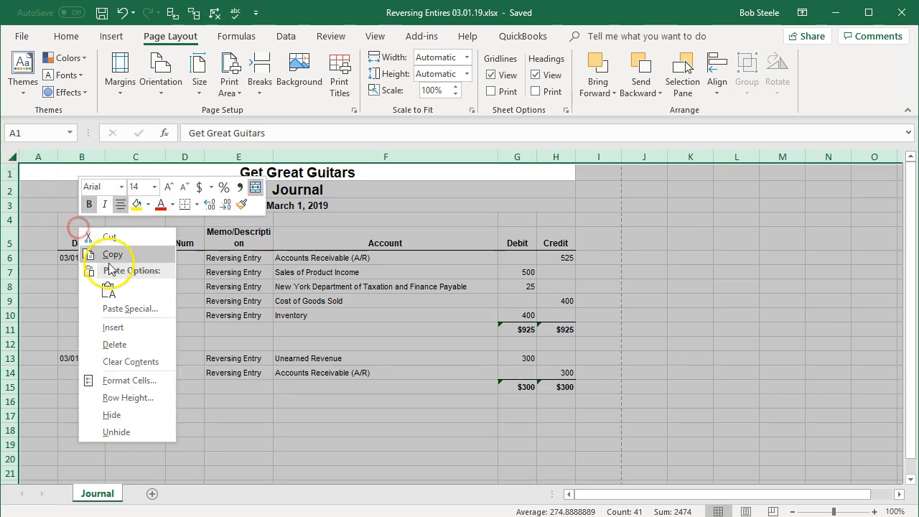
pyautogui.click(112, 257)
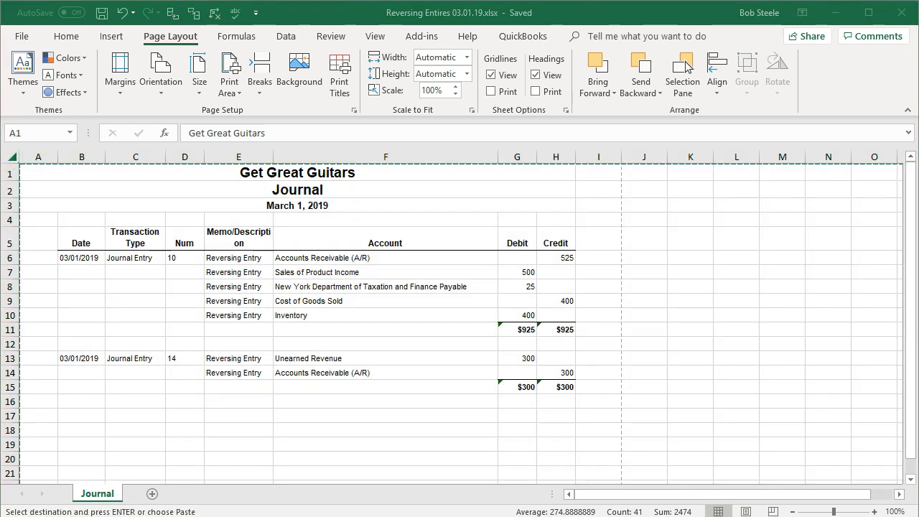
# - Paste the copied reversing entries journal into cell A1 of Sheet4
pyautogui.hotkey('alt', 'Tab')
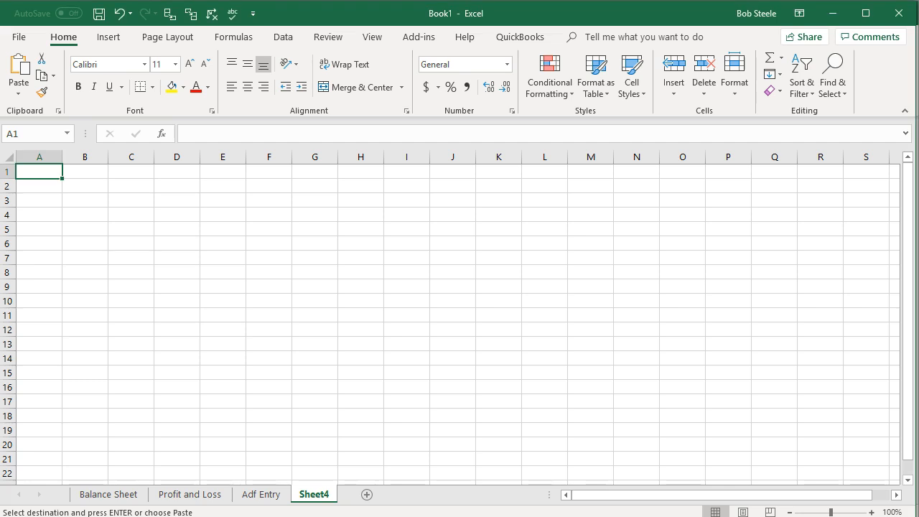
pyautogui.rightClick(41, 173)
pyautogui.click(72, 234)
# - Rename the Sheet4 tab as Reversing Entries
pyautogui.click(320, 495)
pyautogui.doubleClick(320, 496)
pyautogui.write('Re')
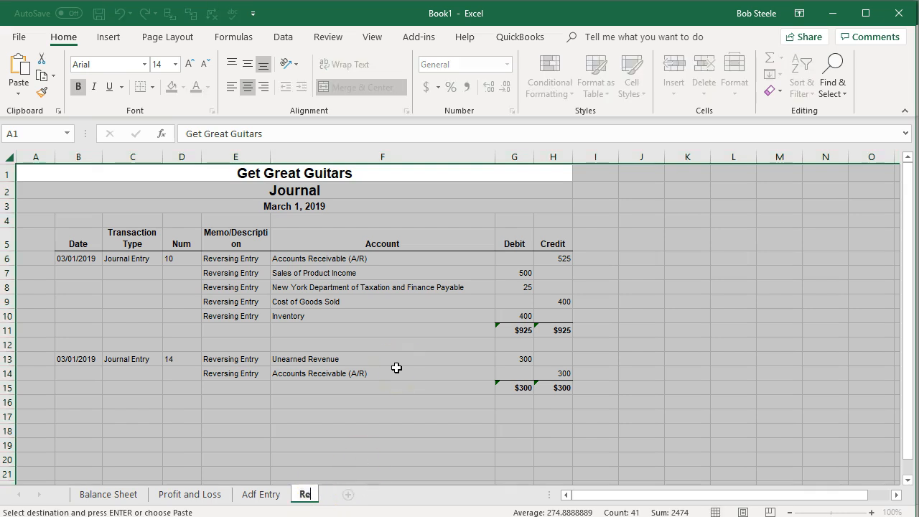
pyautogui.write('versing Entires')
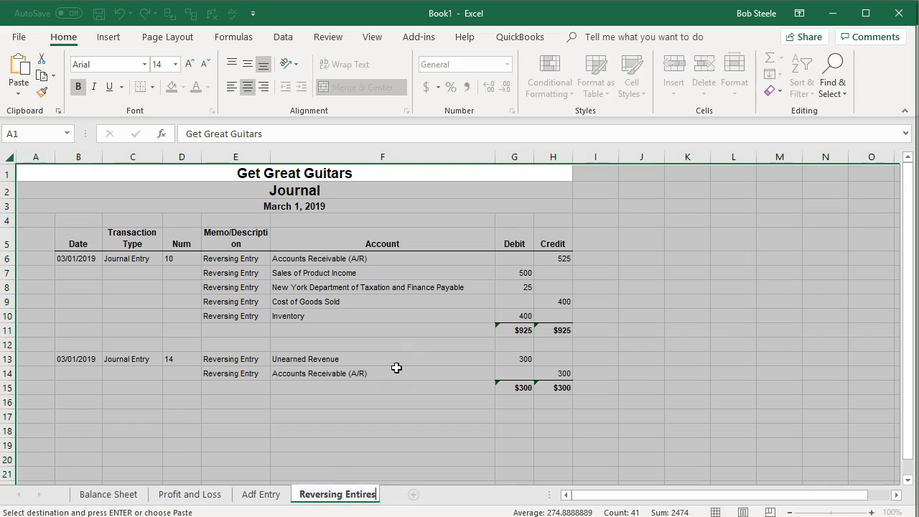
pyautogui.press('BackSpace')
pyautogui.press('BackSpace')
pyautogui.press('BackSpace')
pyautogui.write('ries')
pyautogui.click(396, 368)
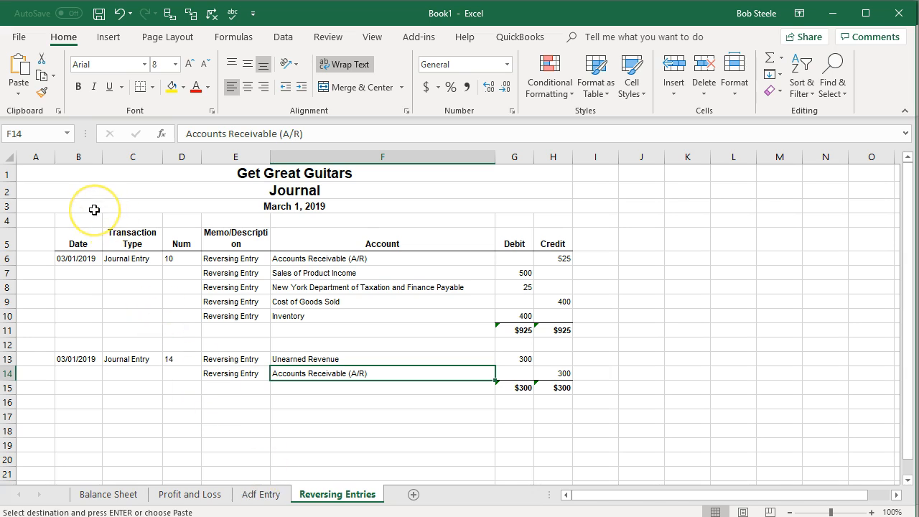
# - Set printing to the entire workbook and page through its print preview
pyautogui.click(19, 39)
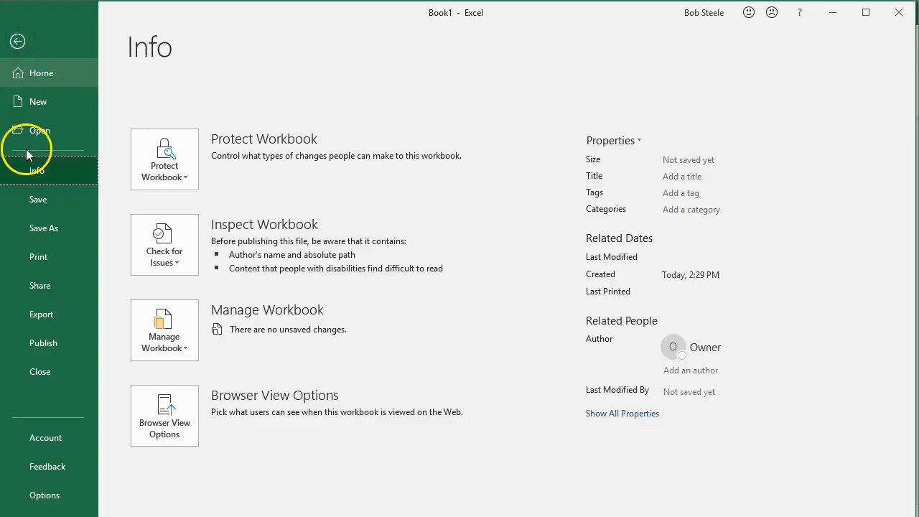
pyautogui.click(37, 266)
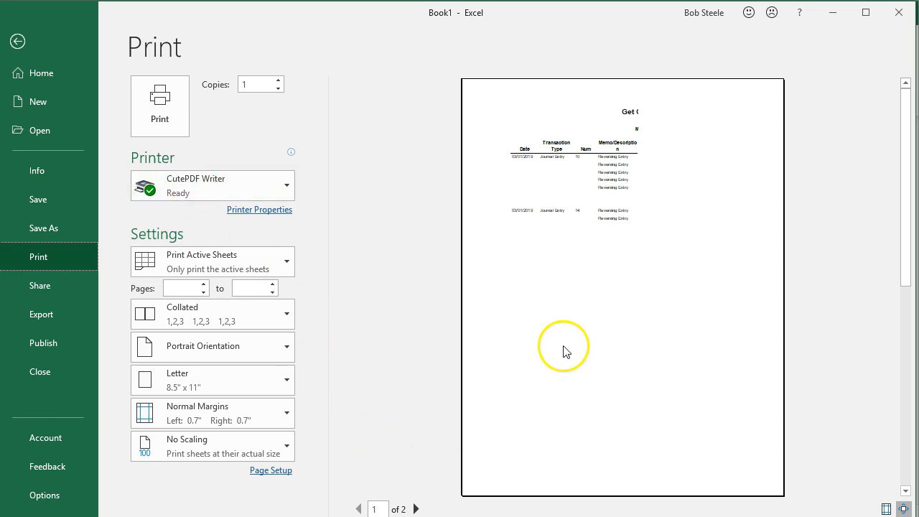
pyautogui.click(282, 267)
pyautogui.click(253, 327)
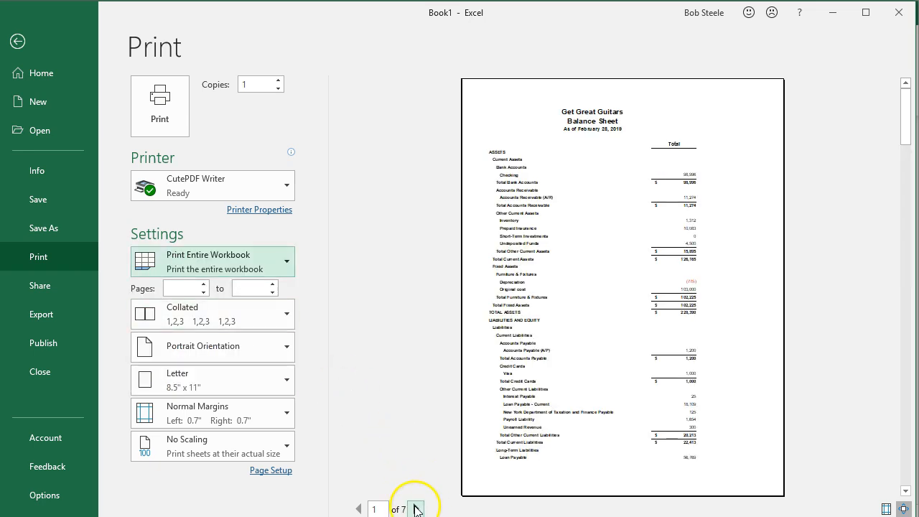
pyautogui.click(416, 509)
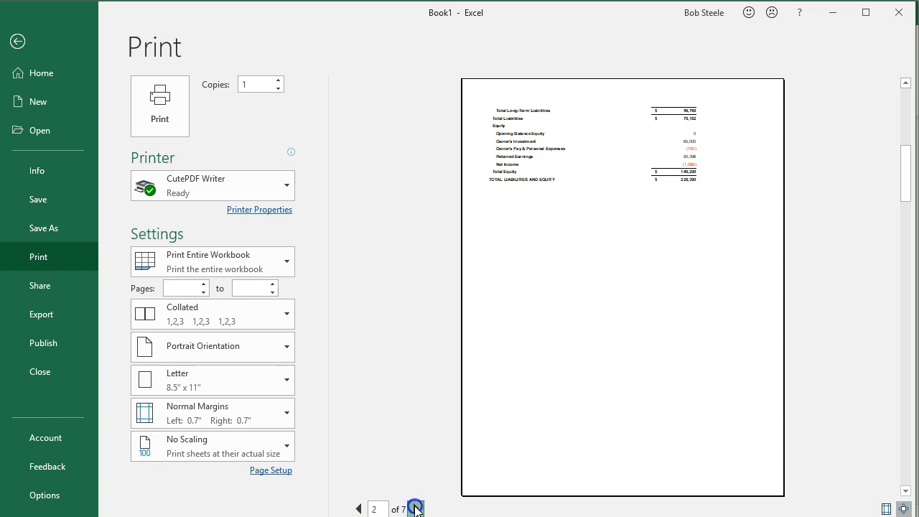
pyautogui.click(417, 509)
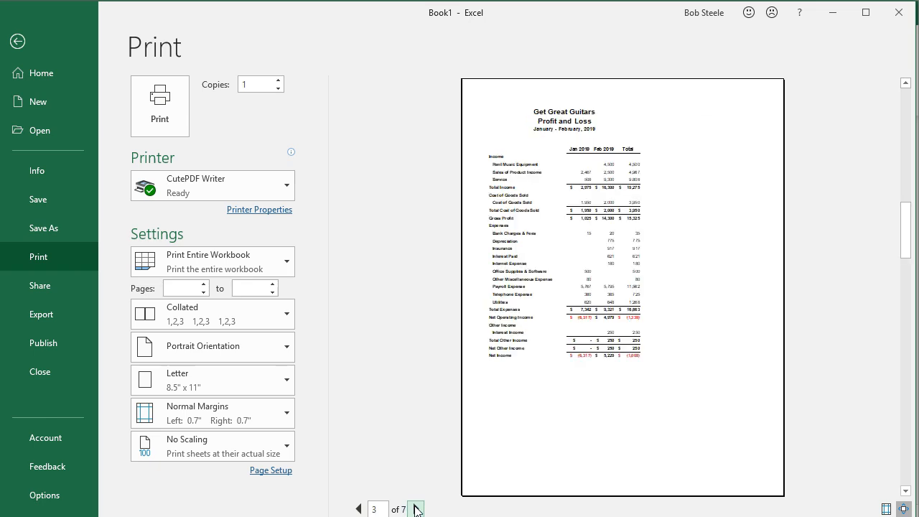
pyautogui.click(417, 509)
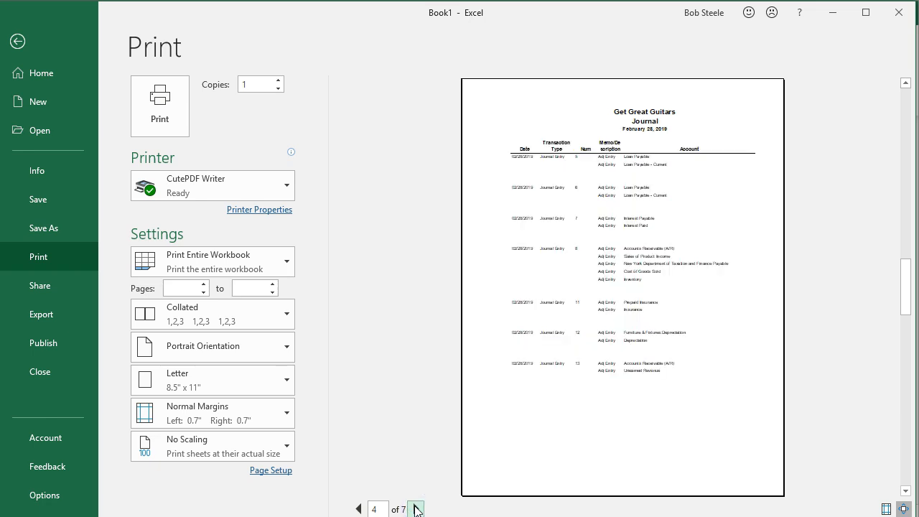
pyautogui.click(416, 508)
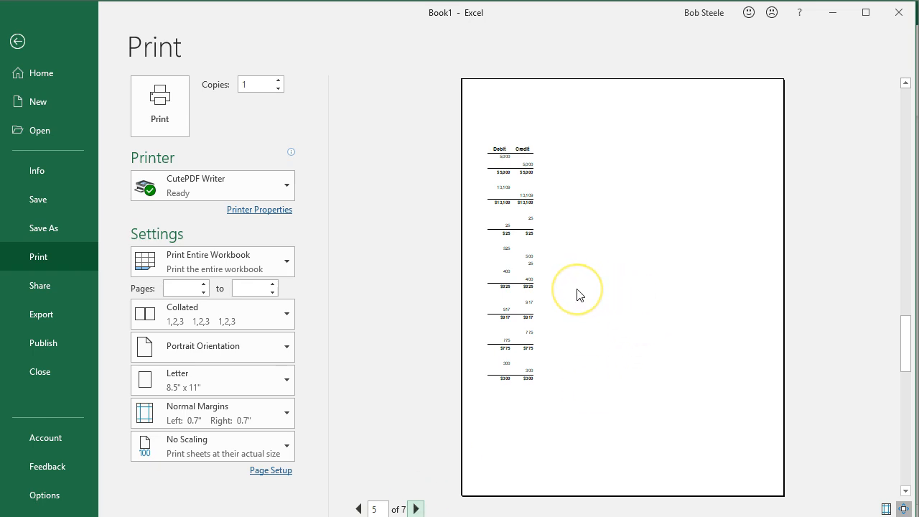
pyautogui.click(417, 508)
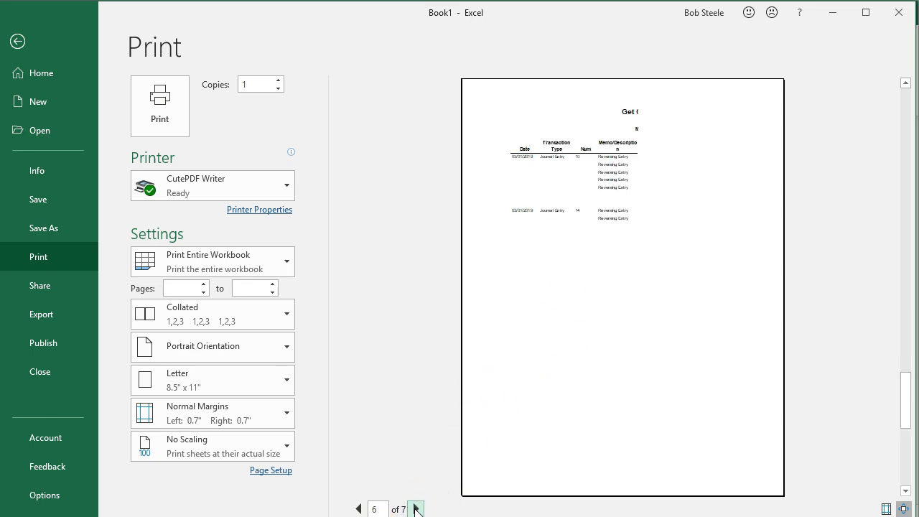
pyautogui.click(415, 509)
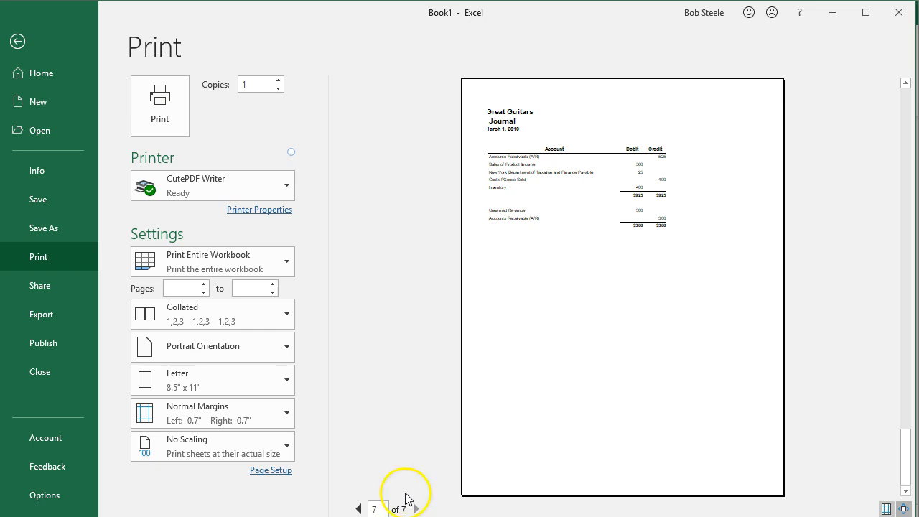
# - Switch the Adf Entry sheet to landscape orientation
pyautogui.click(21, 45)
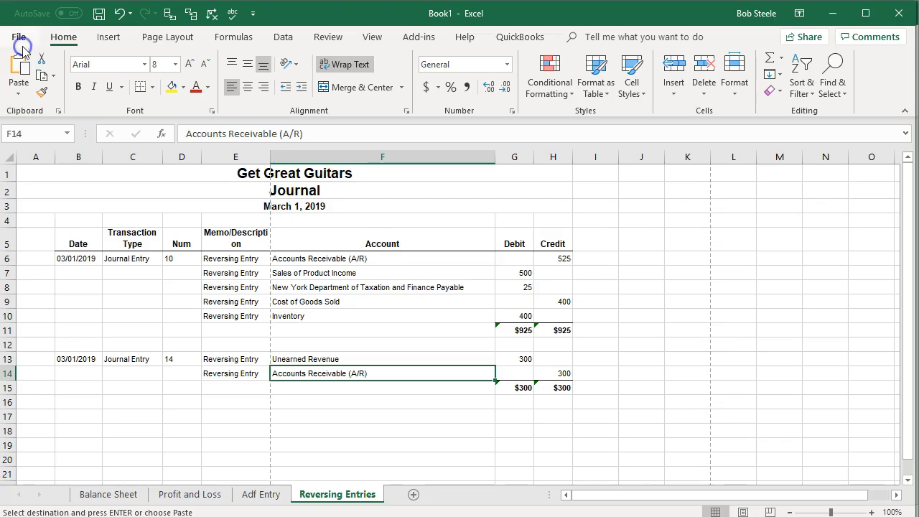
pyautogui.click(277, 495)
pyautogui.click(323, 500)
pyautogui.click(261, 497)
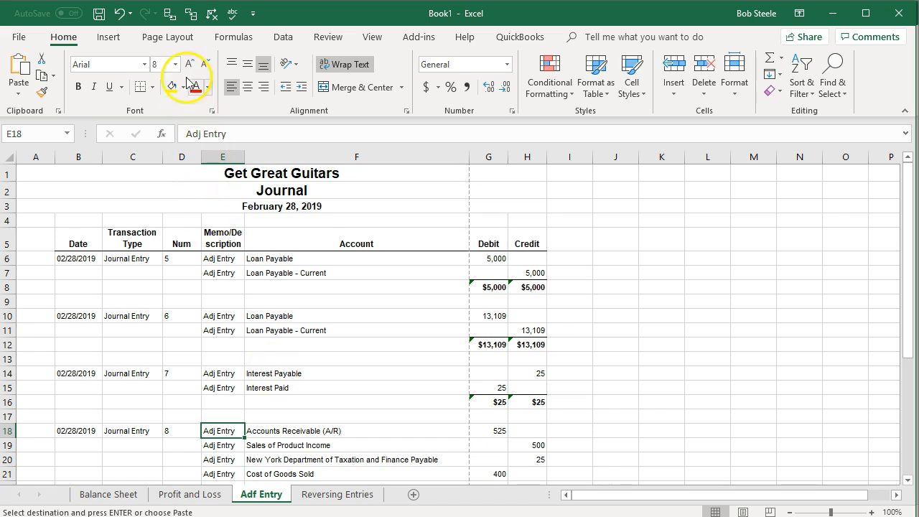
pyautogui.click(178, 38)
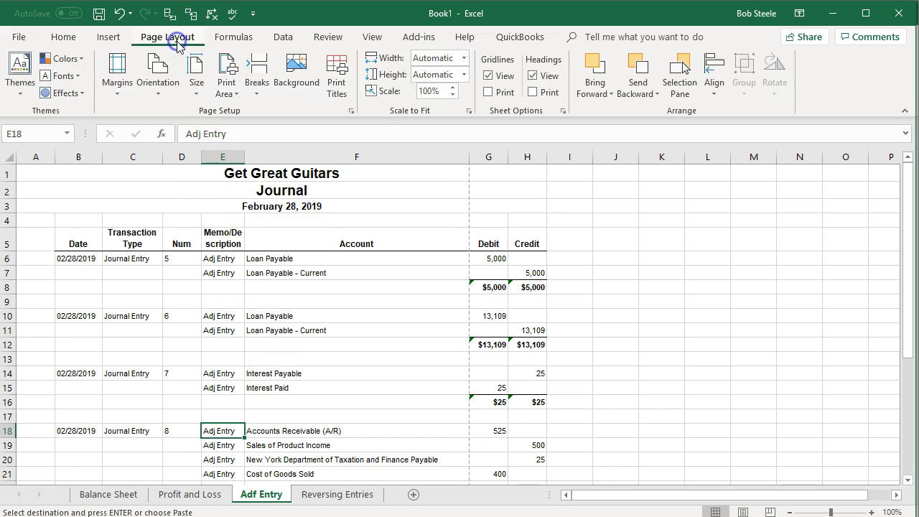
pyautogui.click(162, 86)
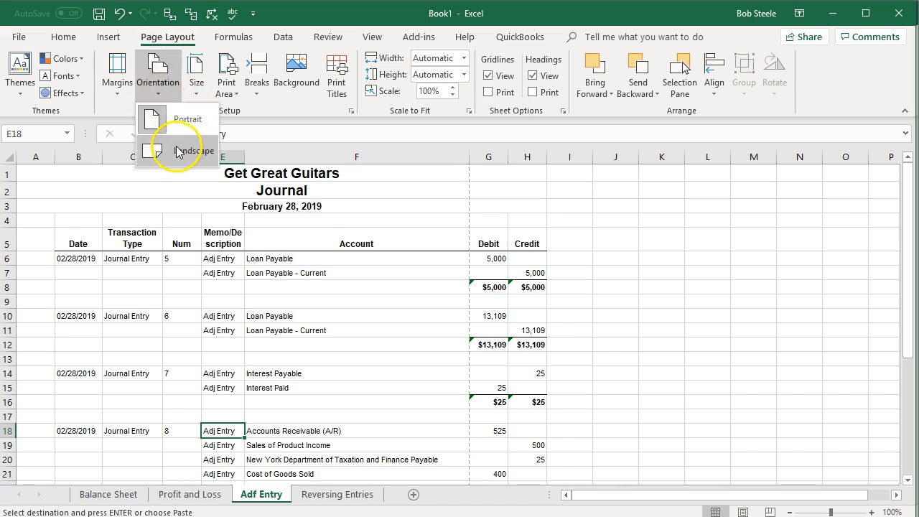
pyautogui.click(245, 336)
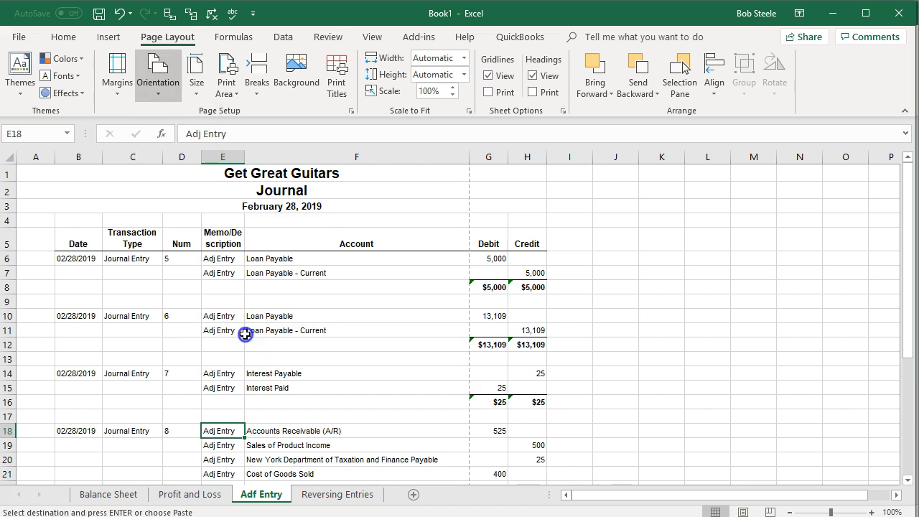
pyautogui.click(32, 304)
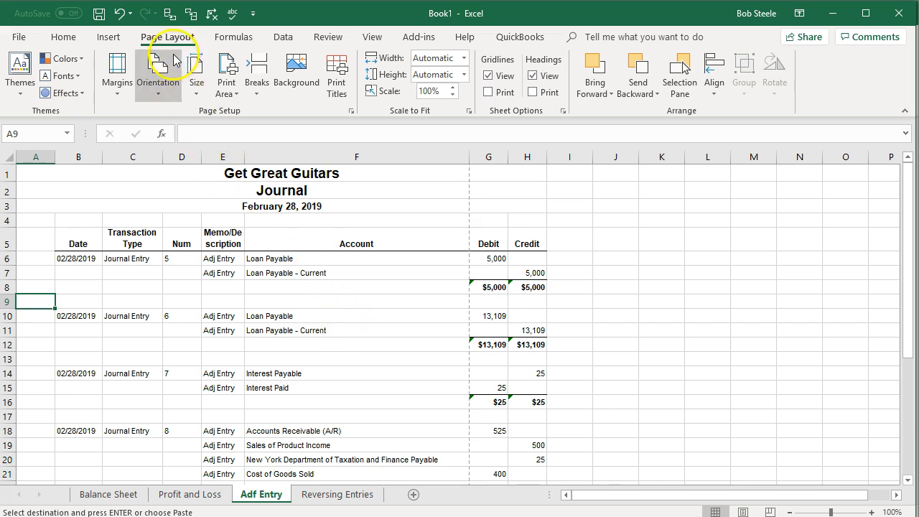
pyautogui.click(166, 91)
pyautogui.click(161, 149)
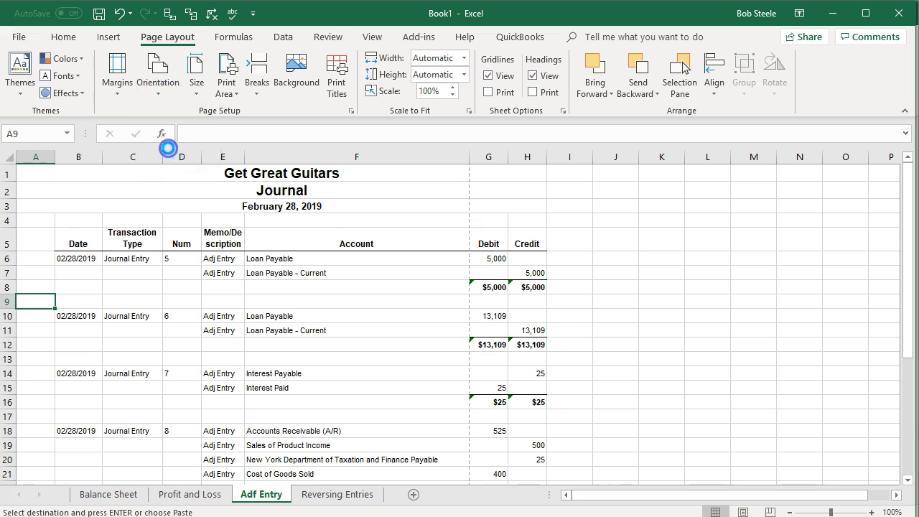
# - Switch the Reversing Entries sheet to landscape orientation
pyautogui.click(319, 494)
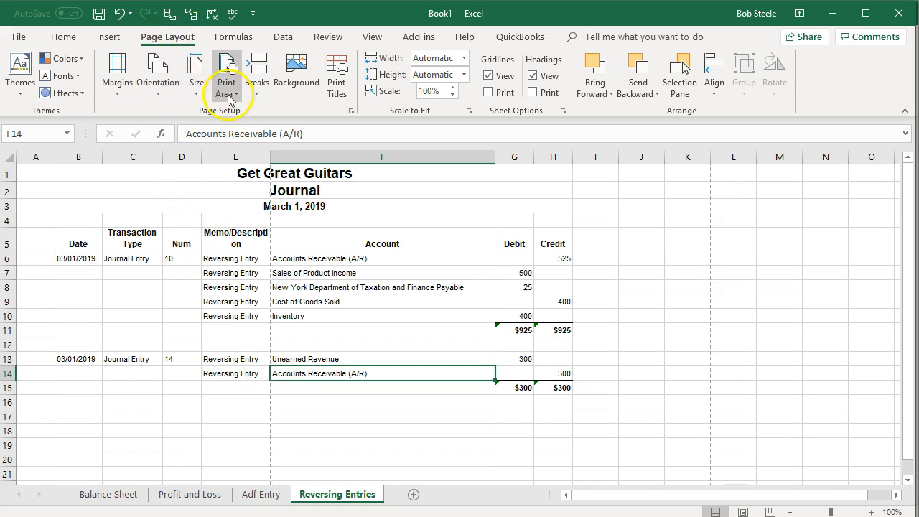
pyautogui.click(158, 91)
pyautogui.click(177, 157)
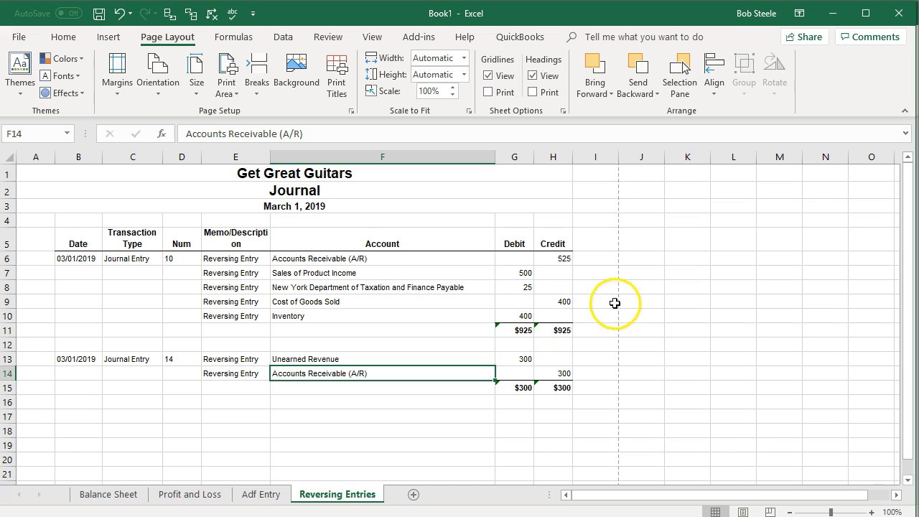
# - Review the entire-workbook print preview and print it to the CutePDF Writer printer
pyautogui.click(13, 40)
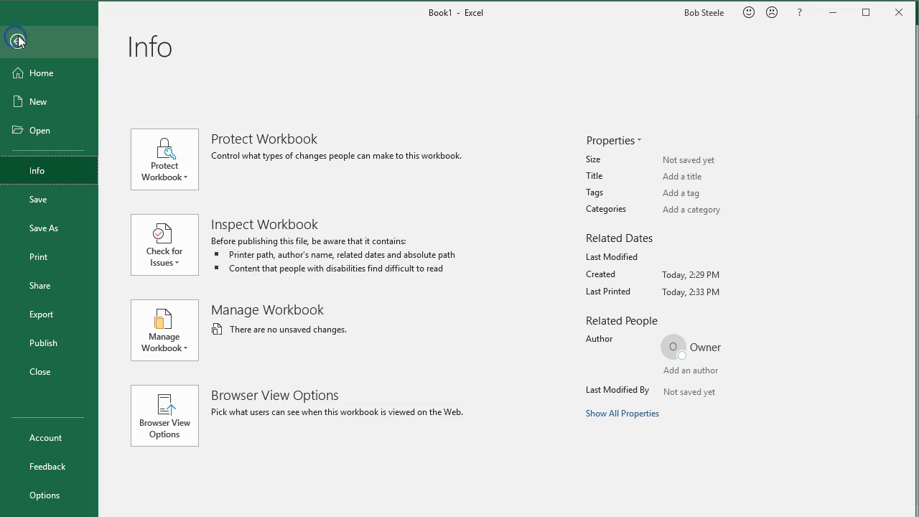
pyautogui.click(39, 257)
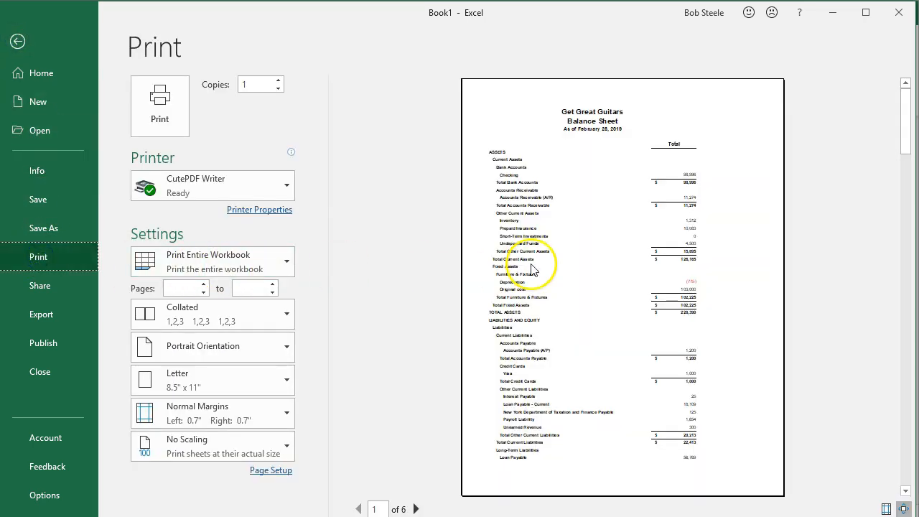
pyautogui.scroll(-1, 532, 268)
pyautogui.scroll(-2, 531, 268)
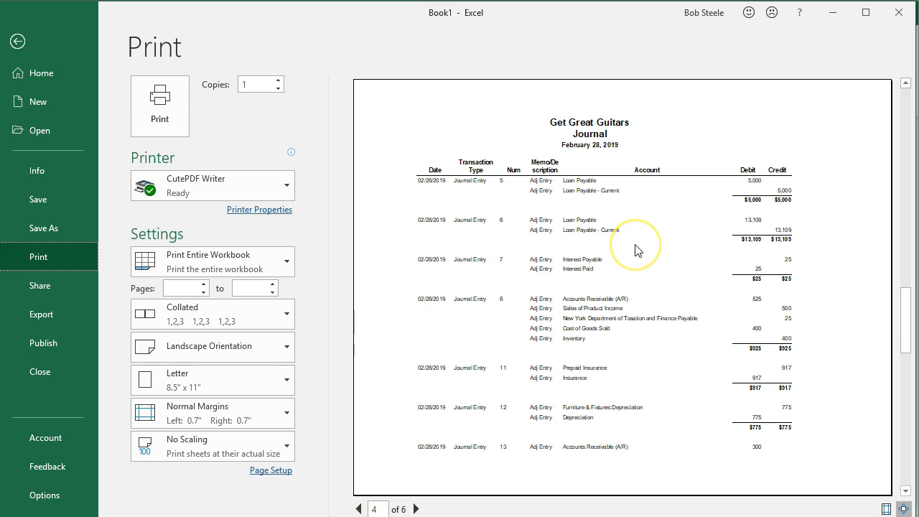
pyautogui.scroll(-1, 636, 250)
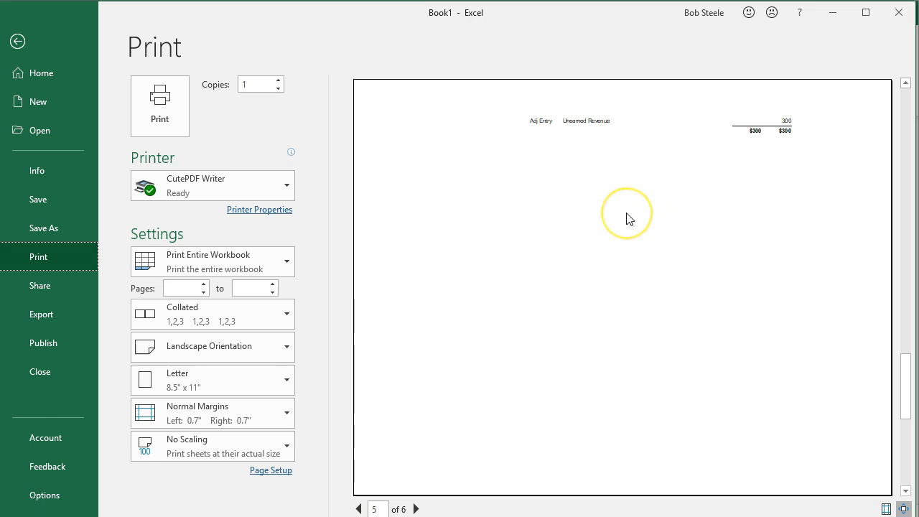
pyautogui.scroll(-1, 626, 217)
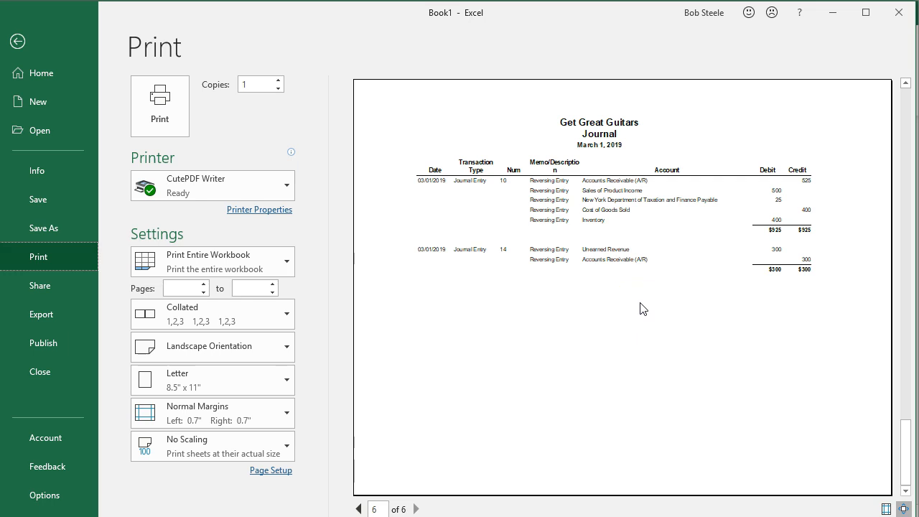
pyautogui.click(161, 115)
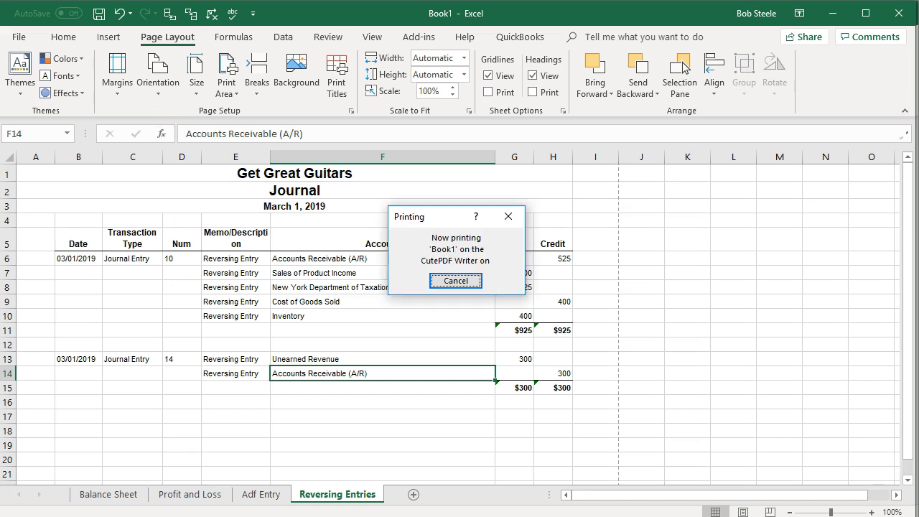
# - Save the PDF as Section 10 Reports in the Desktop GGG > Section 10 folder
pyautogui.click(424, 155)
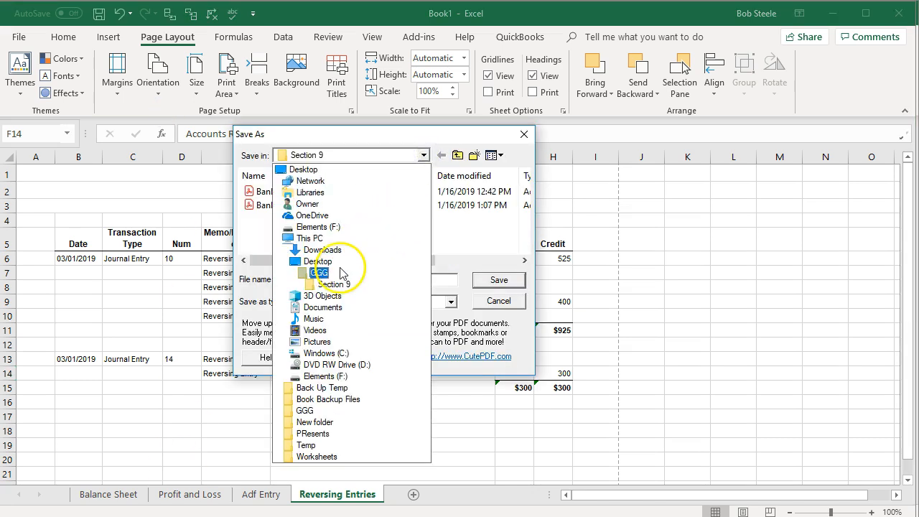
pyautogui.click(319, 273)
pyautogui.scroll(-2, 299, 227)
pyautogui.doubleClick(294, 249)
pyautogui.moveTo(339, 282); pyautogui.dragTo(199, 281)
pyautogui.write('Section 10 Reports')
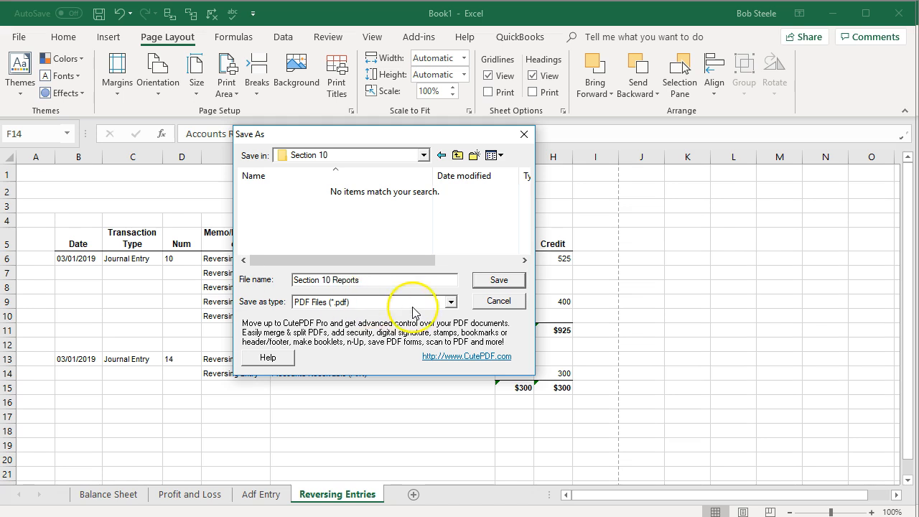
pyautogui.click(499, 280)
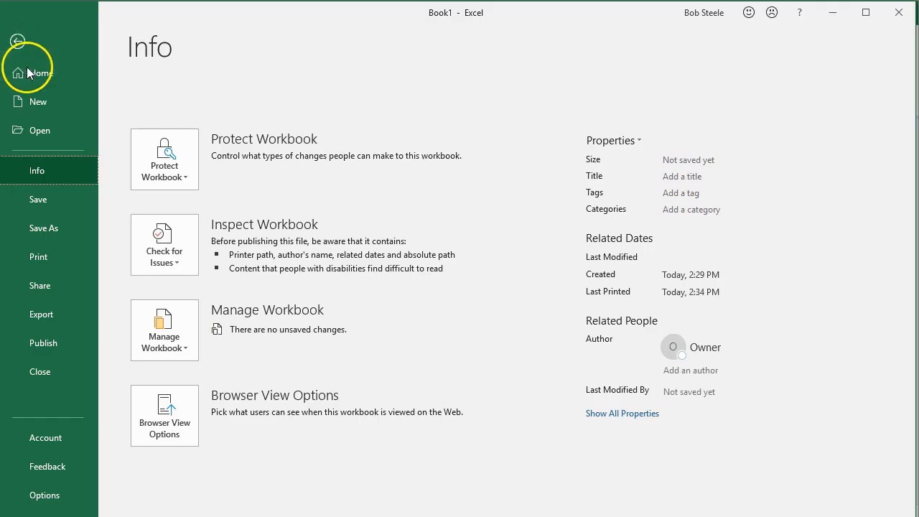
# - Save the workbook as Section 10 Reports in the Desktop GGG > Section 10 folder
pyautogui.click(44, 231)
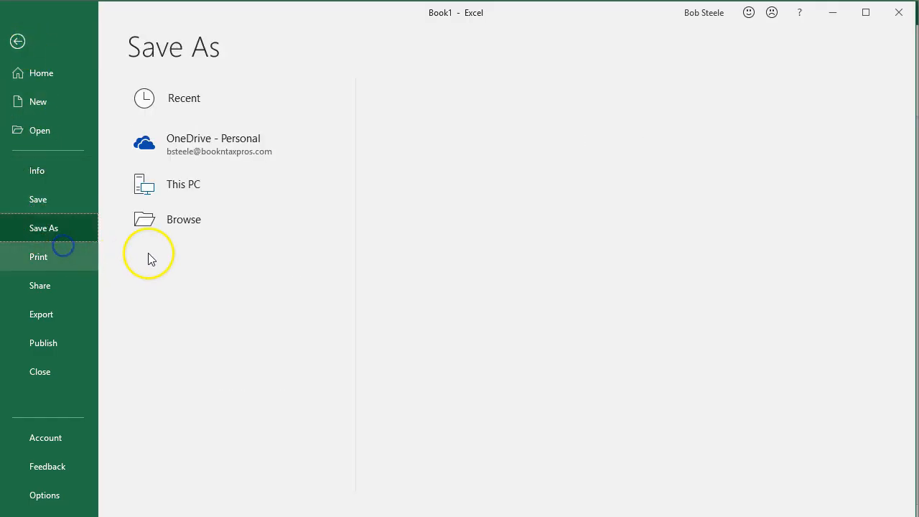
pyautogui.click(151, 259)
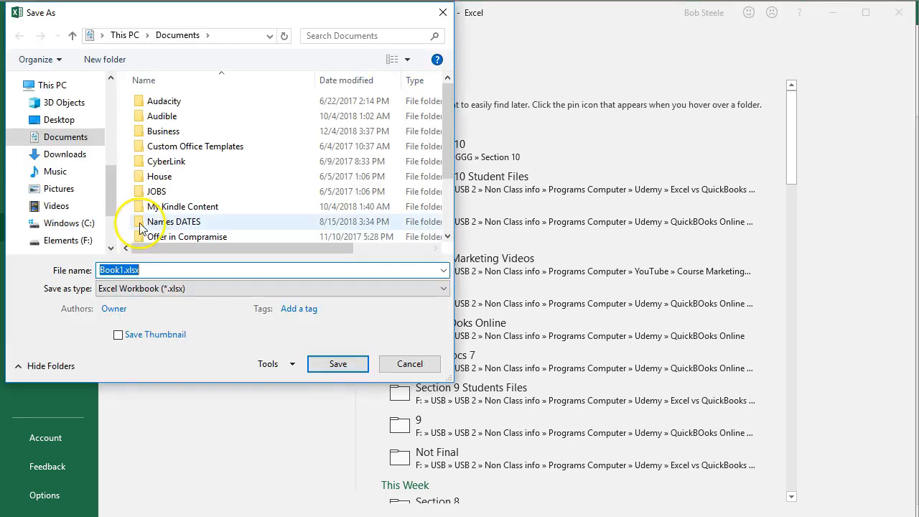
pyautogui.moveTo(111, 196); pyautogui.dragTo(111, 86)
pyautogui.click(39, 113)
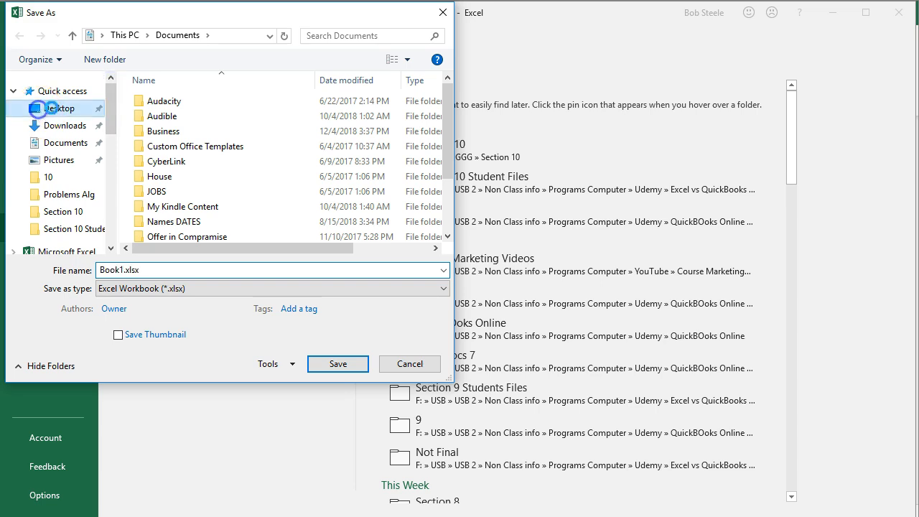
pyautogui.doubleClick(309, 138)
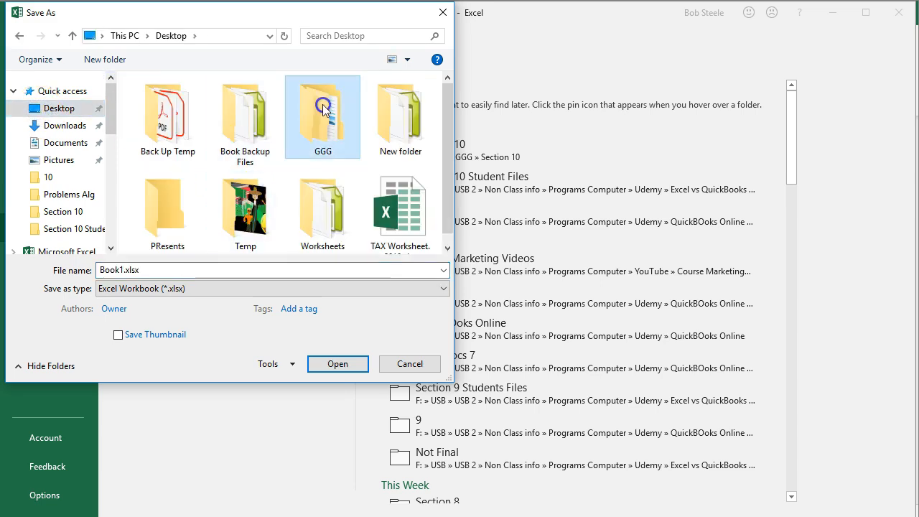
pyautogui.doubleClick(160, 220)
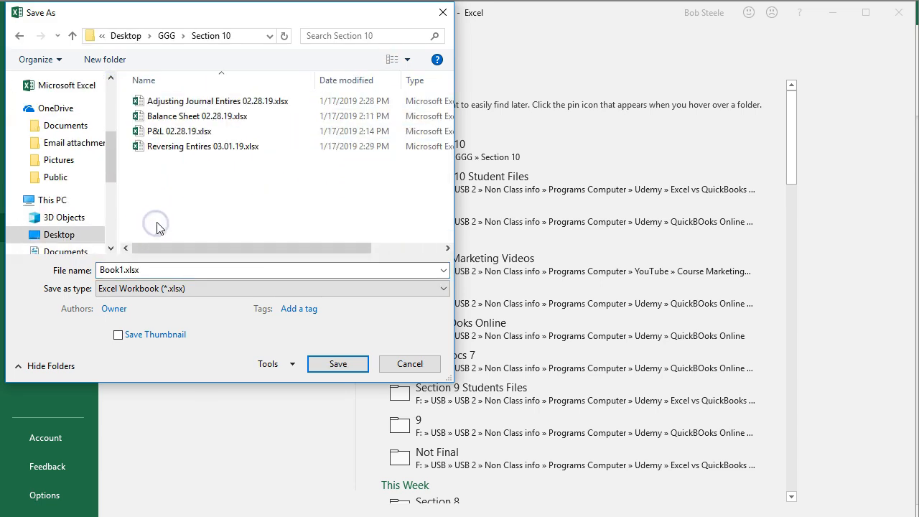
pyautogui.moveTo(154, 273); pyautogui.dragTo(26, 259)
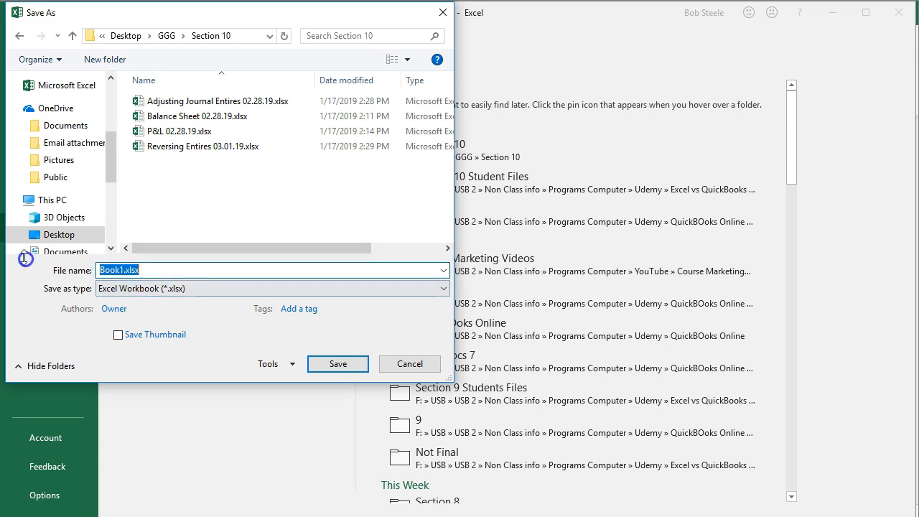
pyautogui.write('S')
pyautogui.press('Down')
pyautogui.press('BackSpace')
pyautogui.press('BackSpace')
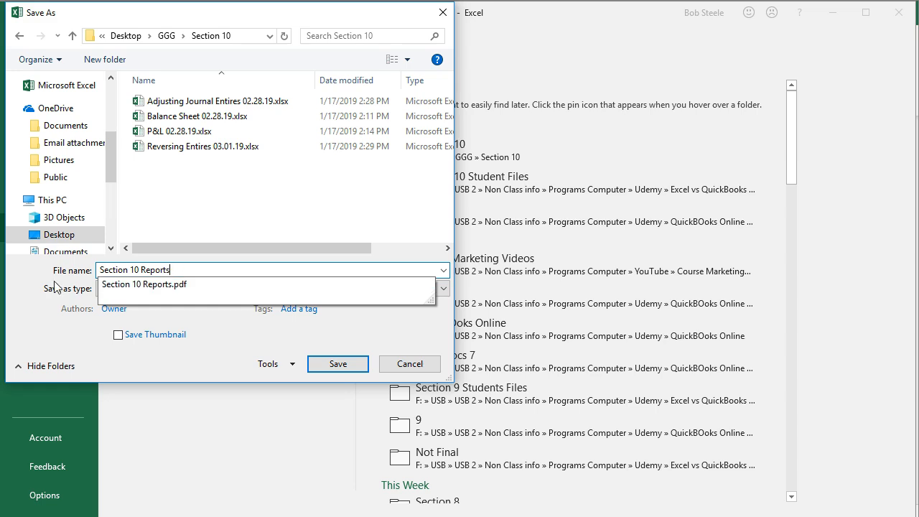
pyautogui.click(345, 364)
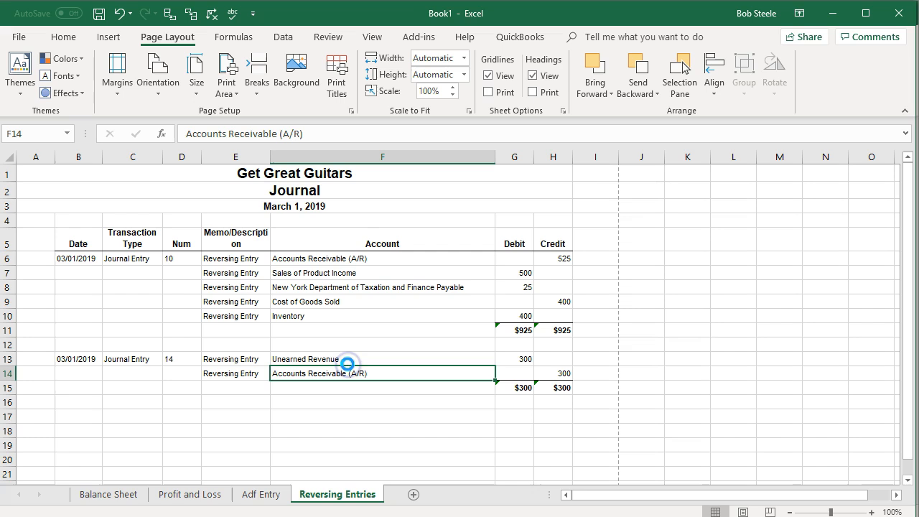
# - Close all the open Excel workbooks
pyautogui.click(898, 13)
pyautogui.click(898, 12)
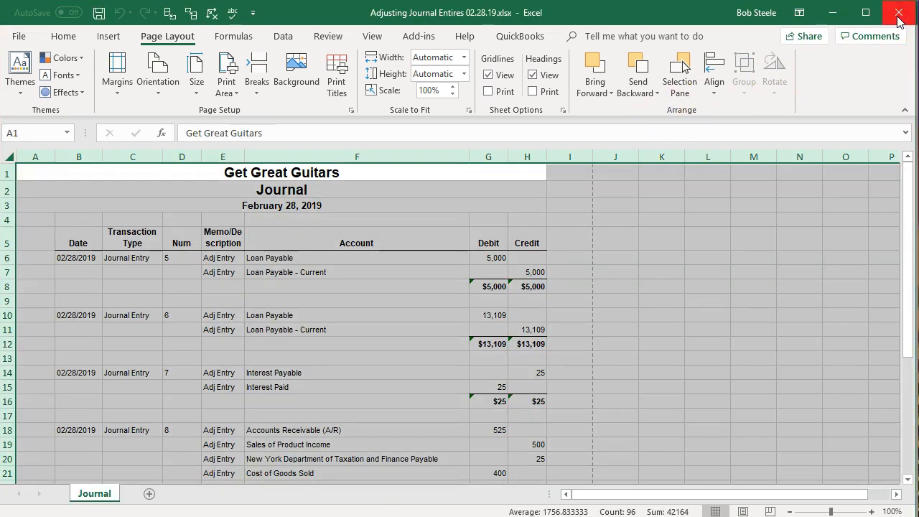
pyautogui.click(898, 14)
pyautogui.click(899, 15)
pyautogui.click(899, 14)
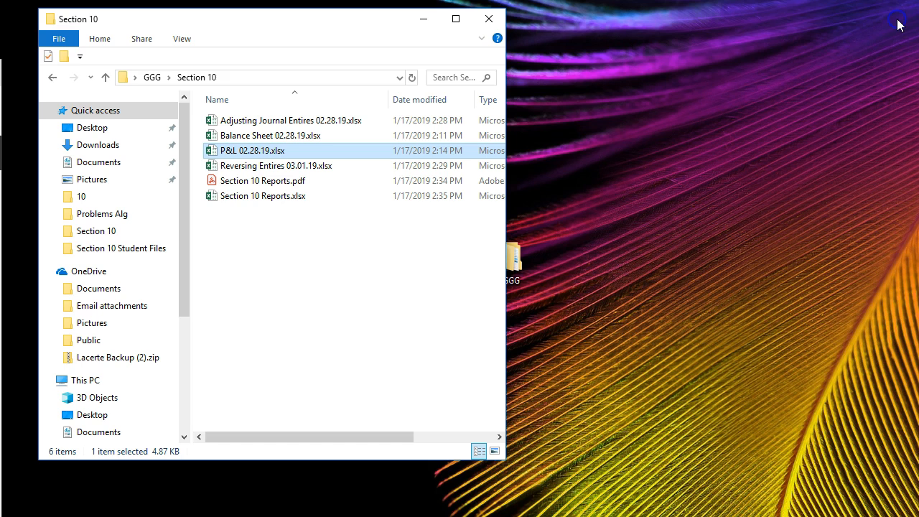
# - Open the Section 10 Reports PDF, scroll through all six pages to review them, and close it
pyautogui.click(239, 184)
pyautogui.doubleClick(239, 184)
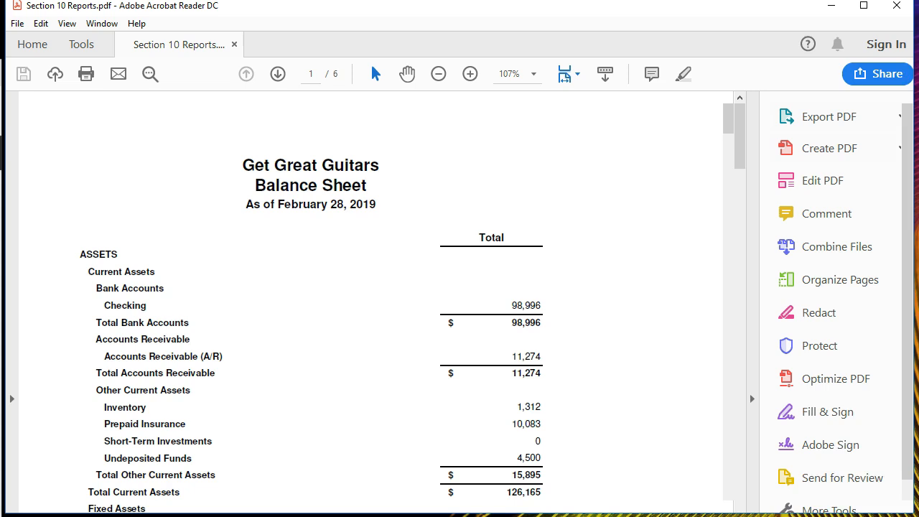
pyautogui.click(741, 302)
pyautogui.scroll(-2, 219, 394)
pyautogui.scroll(-15, 214, 396)
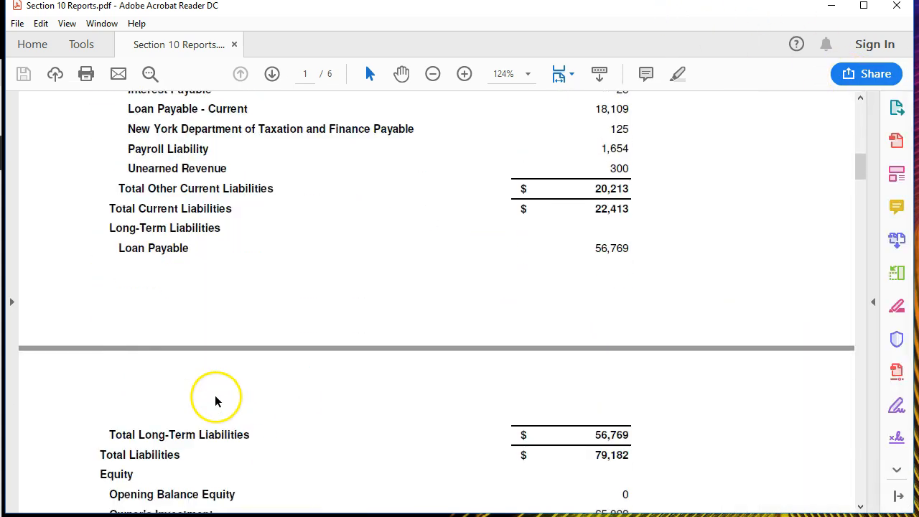
pyautogui.scroll(-10, 215, 401)
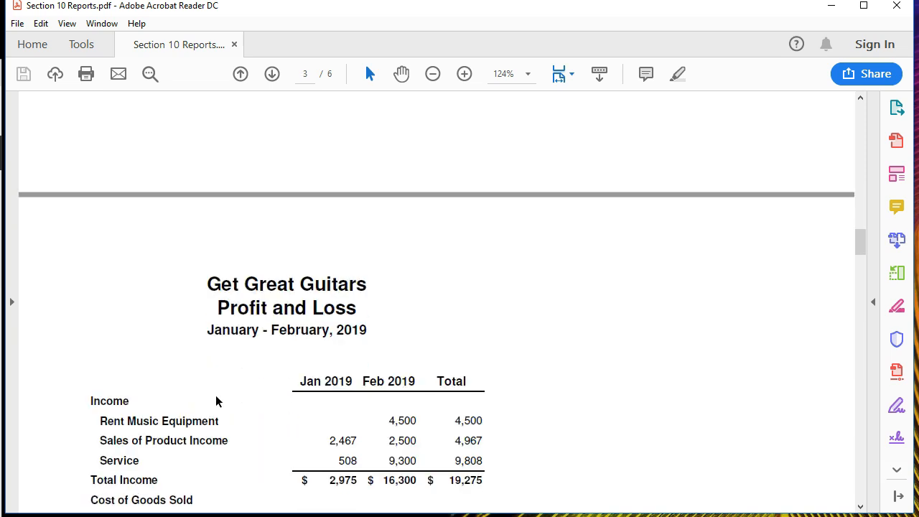
pyautogui.scroll(-12, 215, 396)
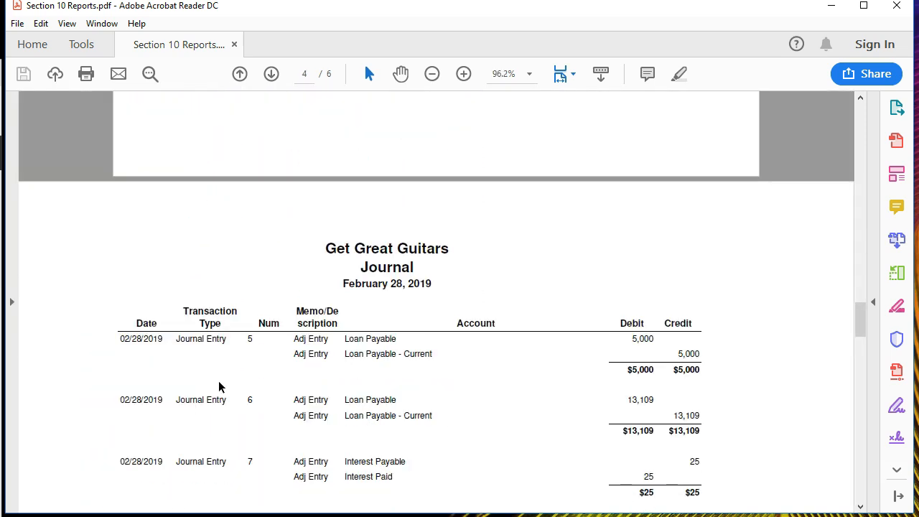
pyautogui.scroll(-2, 218, 380)
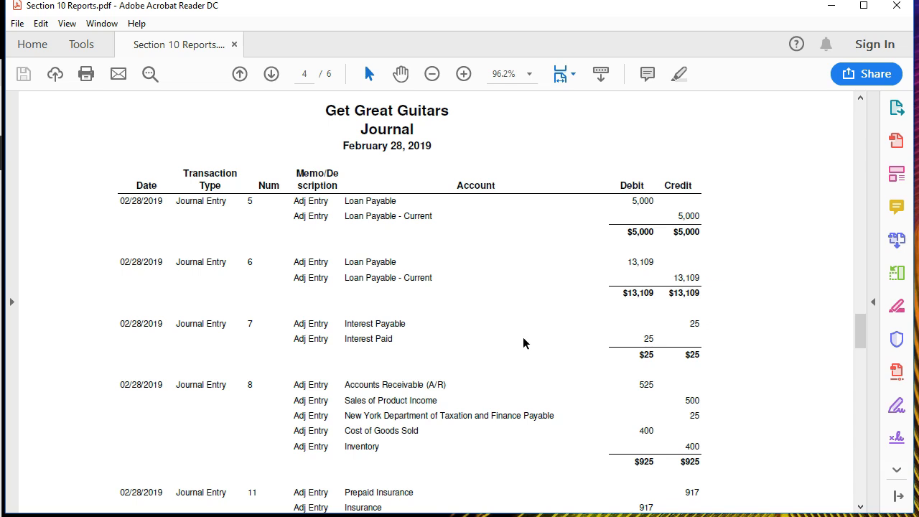
pyautogui.scroll(-14, 510, 341)
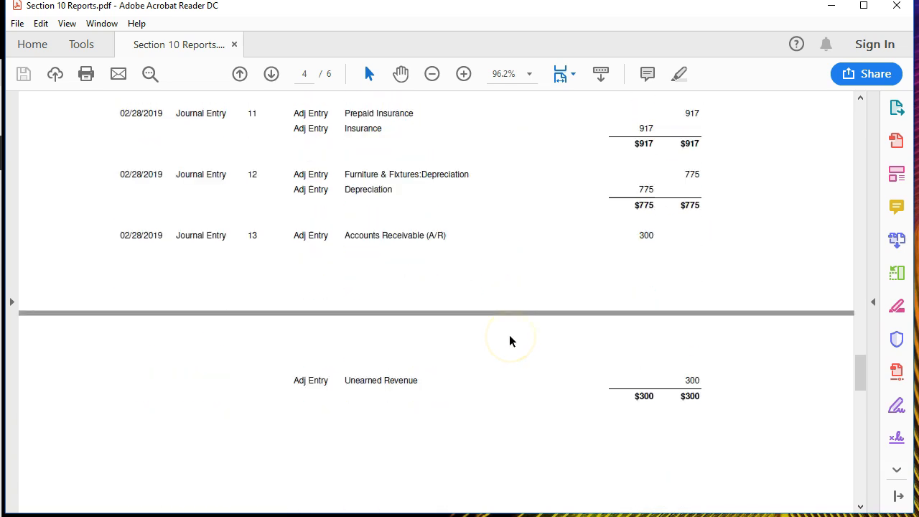
pyautogui.scroll(-20, 509, 341)
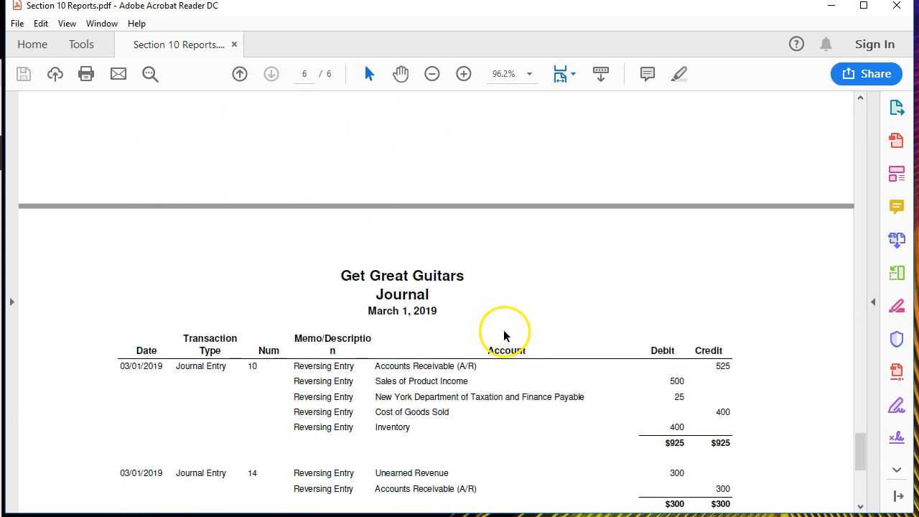
pyautogui.scroll(-3, 503, 335)
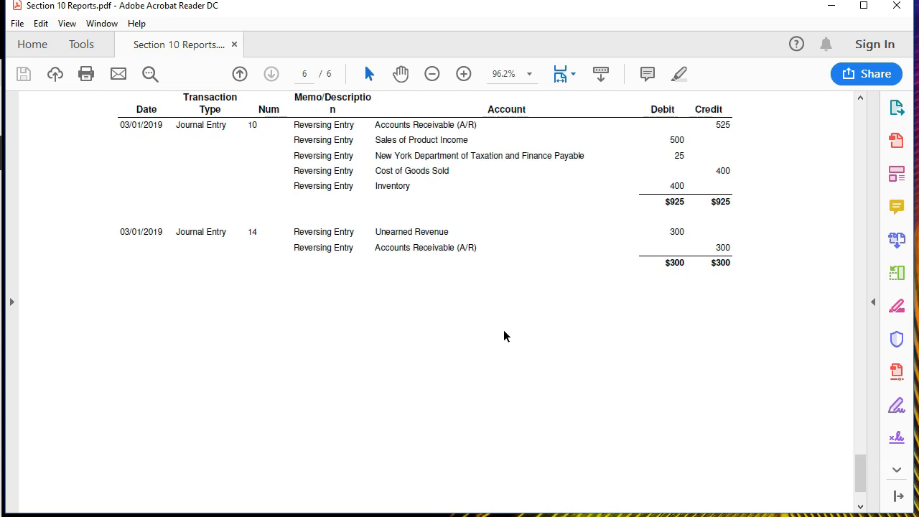
pyautogui.scroll(4, 503, 335)
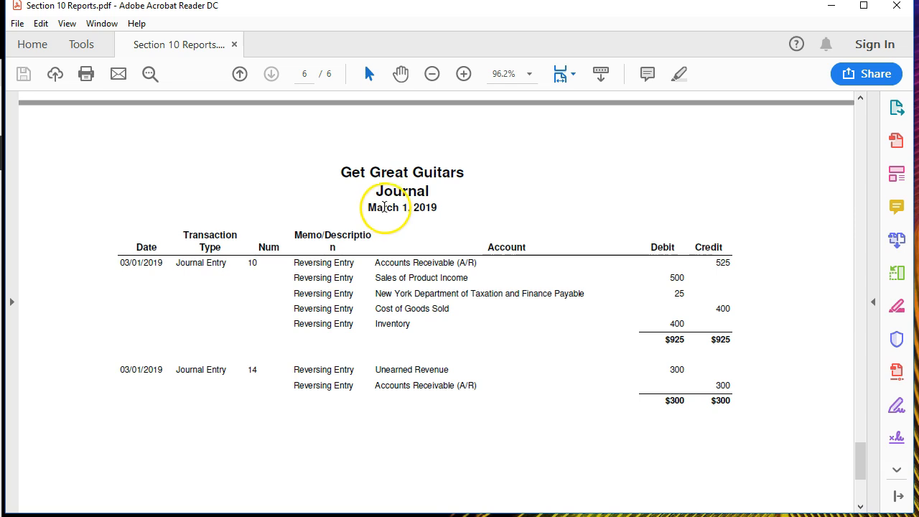
pyautogui.scroll(1, 396, 212)
pyautogui.scroll(20, 396, 212)
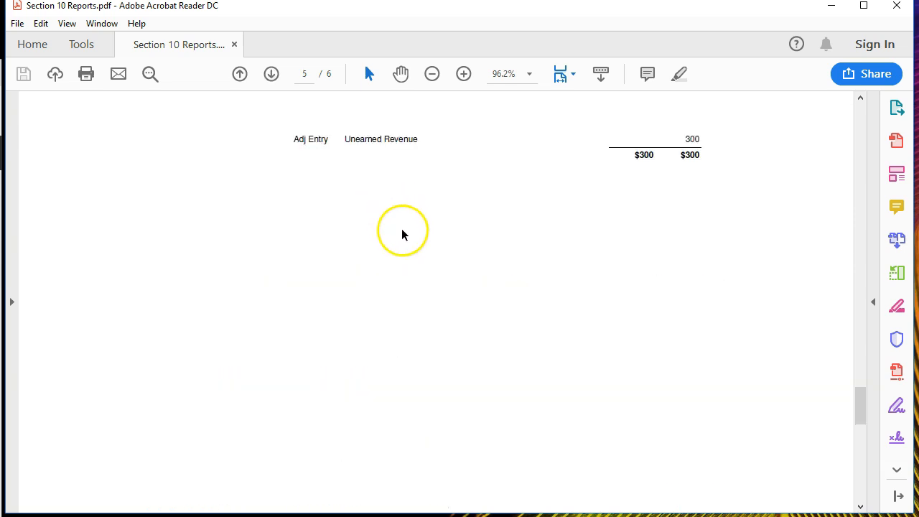
pyautogui.scroll(6, 431, 356)
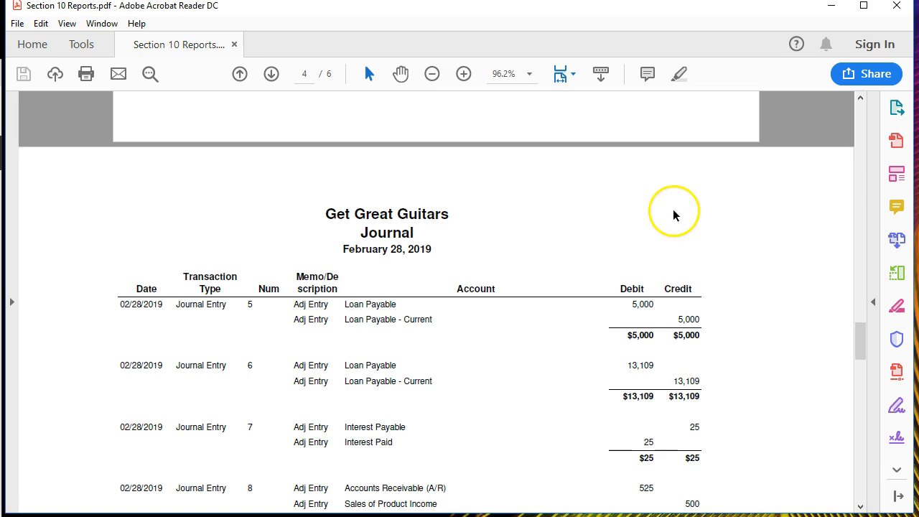
pyautogui.click(893, 8)
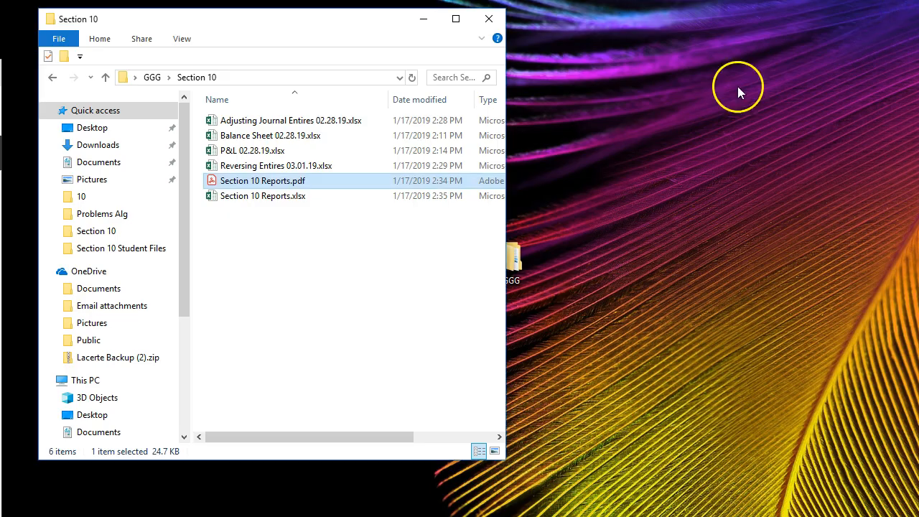
pyautogui.click(241, 196)
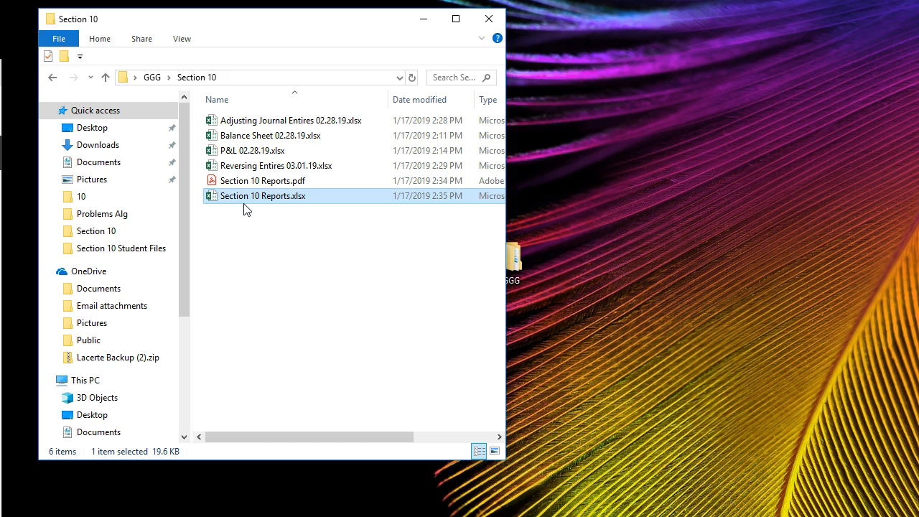
pyautogui.click(243, 204)
pyautogui.click(228, 199)
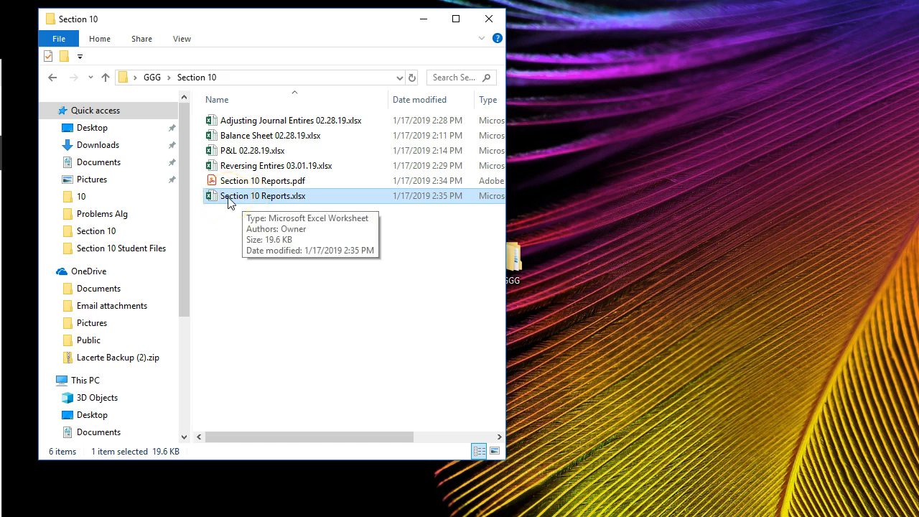
pyautogui.click(236, 184)
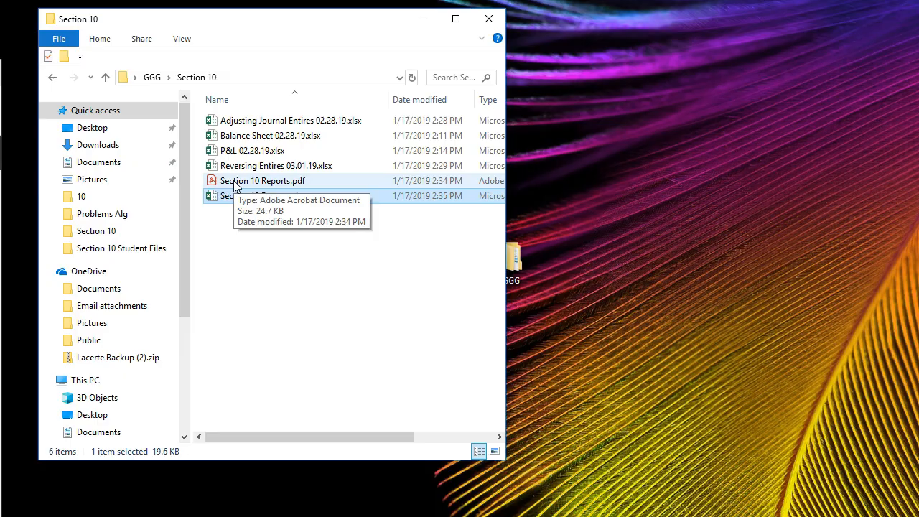